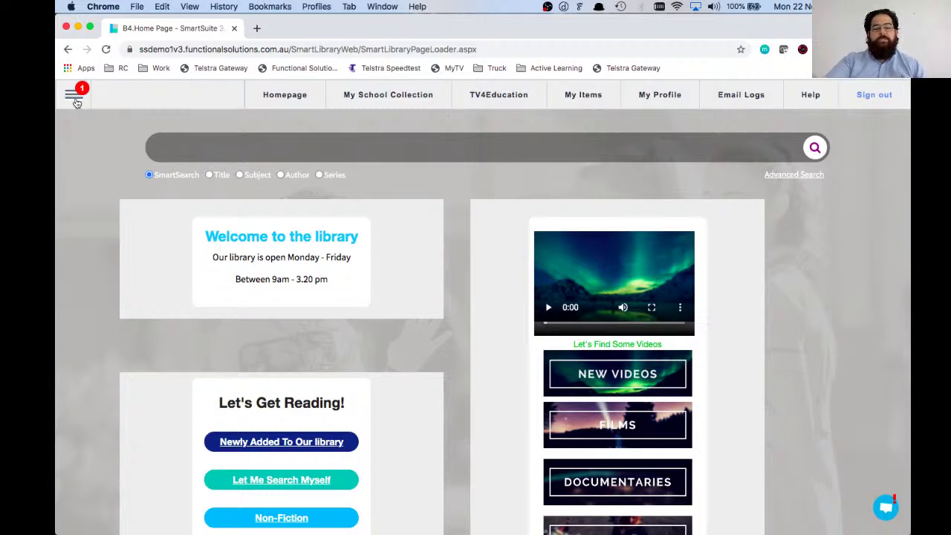
Create a new SmartClassrooms lesson and name it "Water for year 5"
{"action": "left_click", "coordinate": [73, 95]}
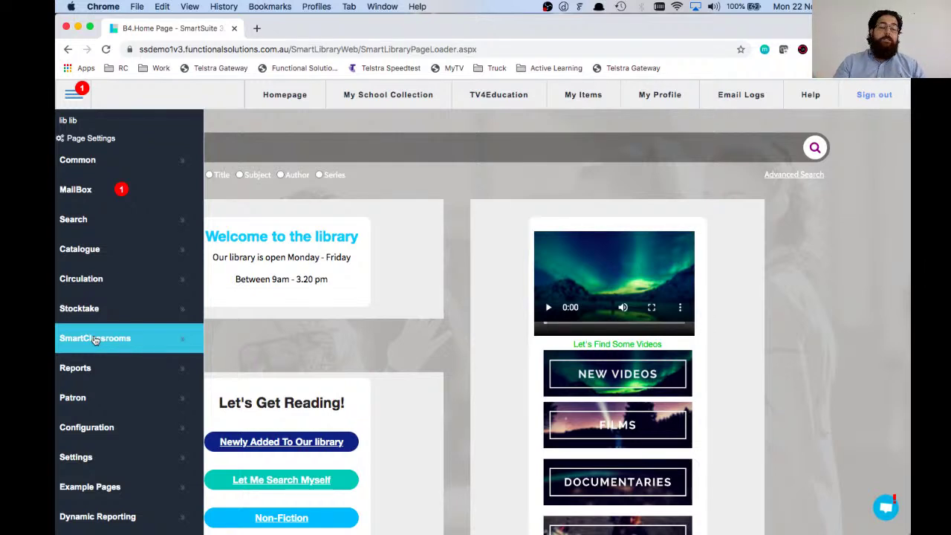
{"action": "left_click", "coordinate": [95, 340]}
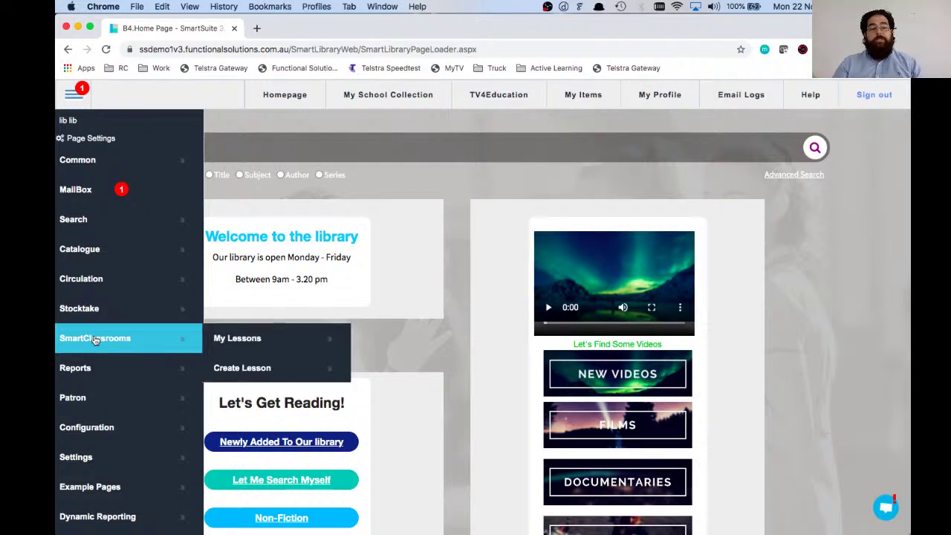
{"action": "left_click", "coordinate": [235, 369]}
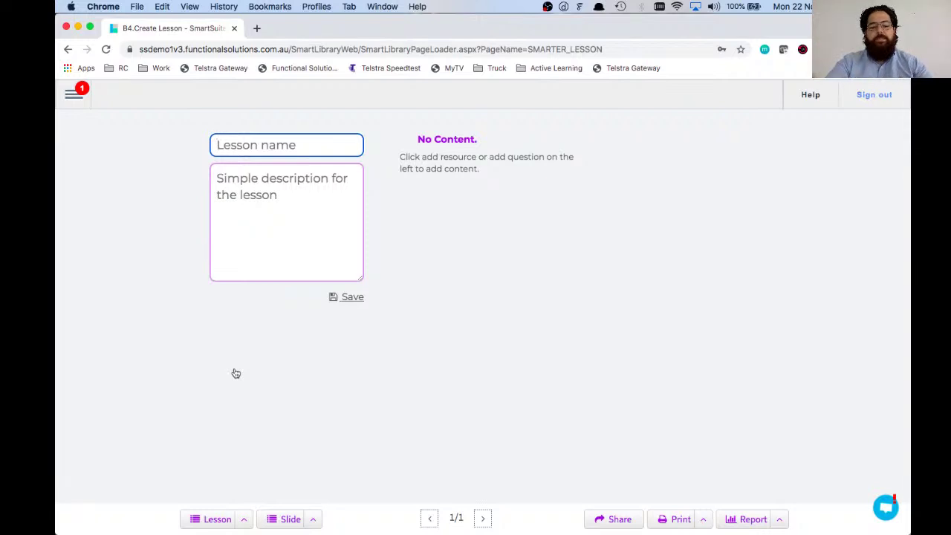
{"action": "type", "text": "Water fo"}
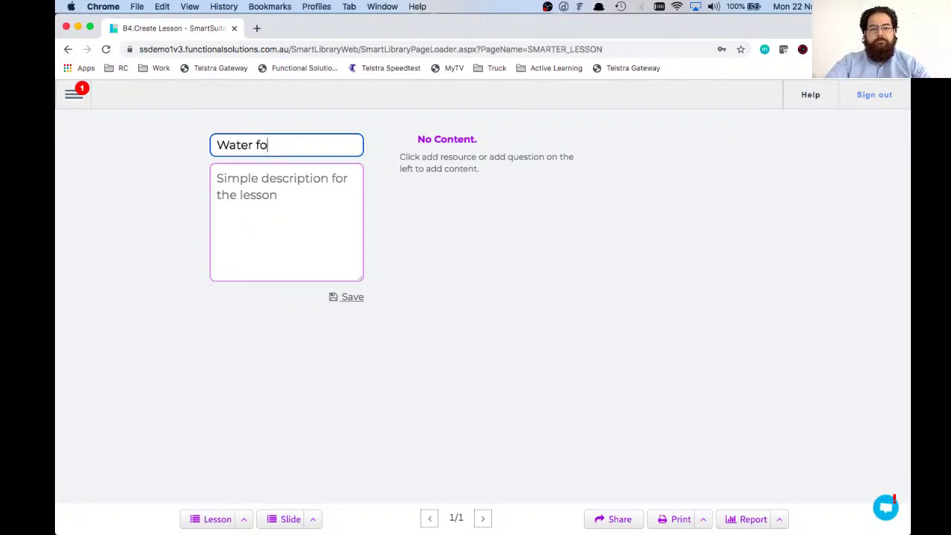
{"action": "type", "text": "r year 5"}
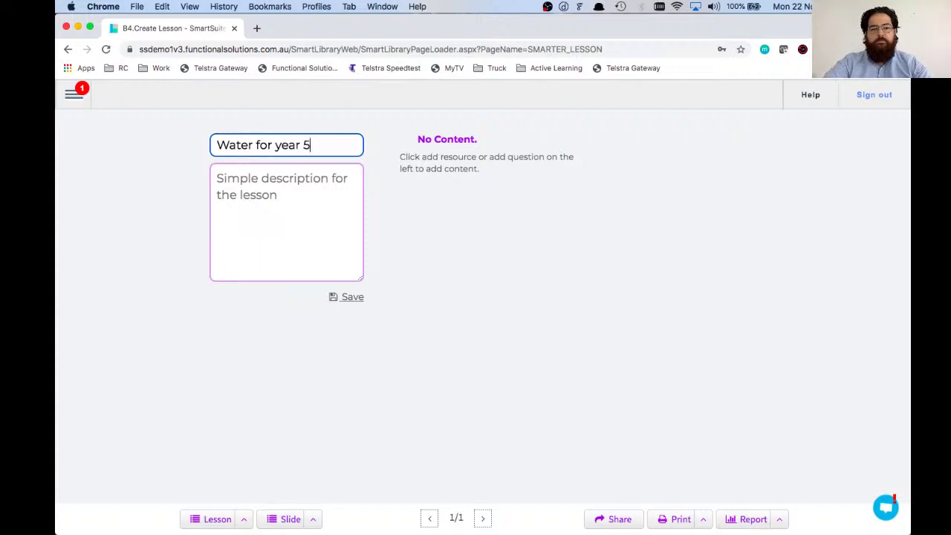
Enter the lesson description "What is water, do we need it to survive?" and save the lesson details
{"action": "left_click", "coordinate": [242, 238]}
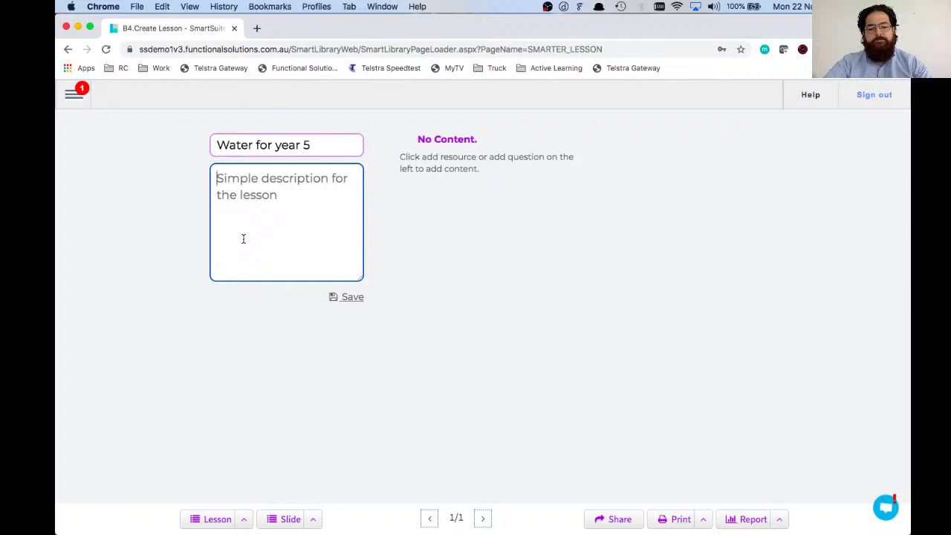
{"action": "type", "text": "What is water, do we need it s"}
{"action": "key", "text": "BackSpace"}
{"action": "type", "text": "to survive?"}
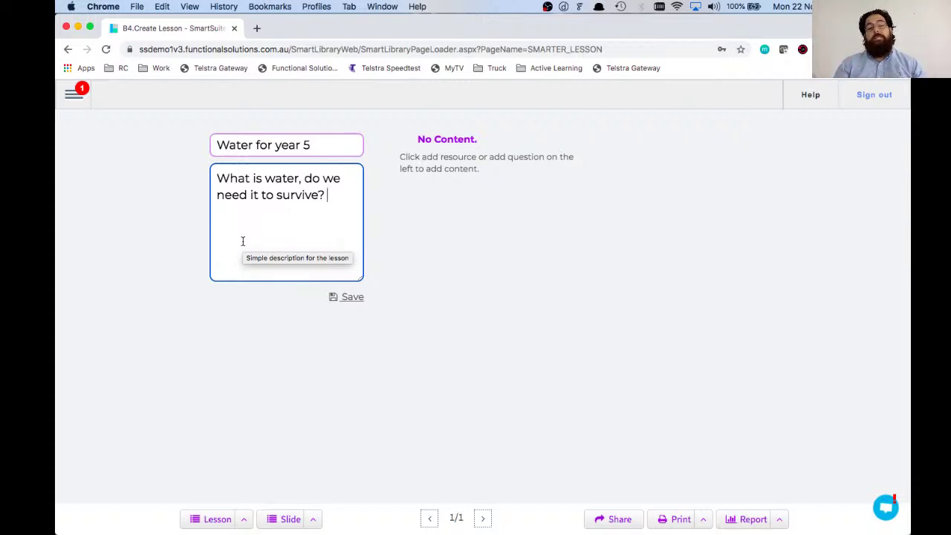
{"action": "left_click", "coordinate": [349, 298]}
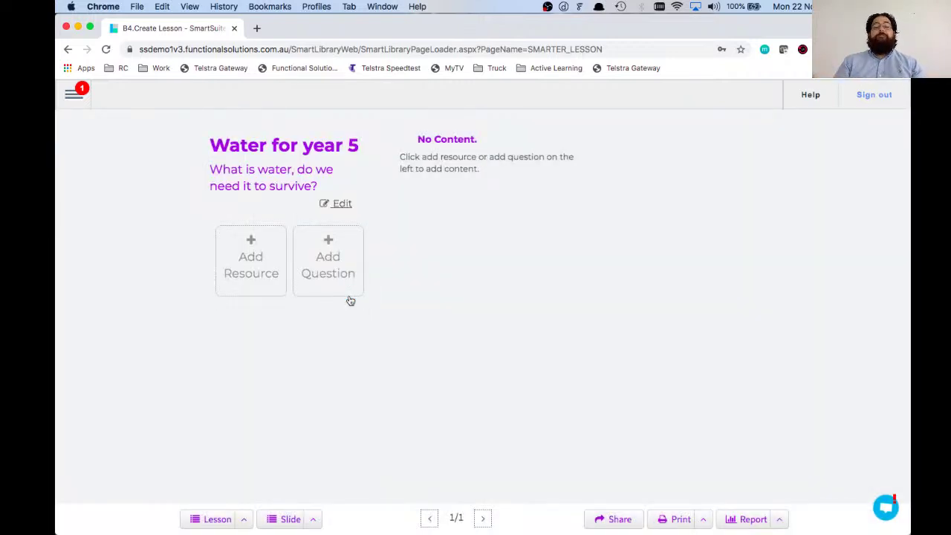
{"action": "left_click", "coordinate": [73, 96]}
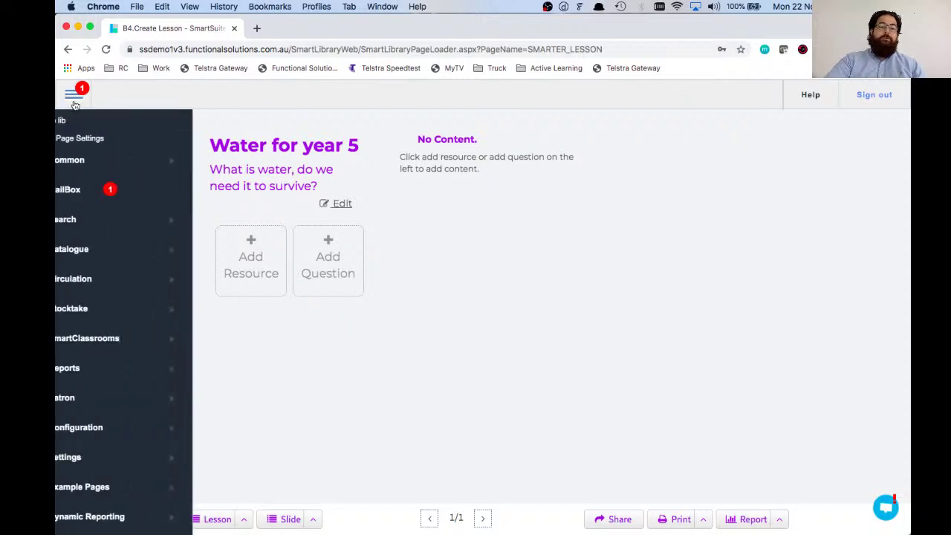
{"action": "mouse_move", "coordinate": [117, 343]}
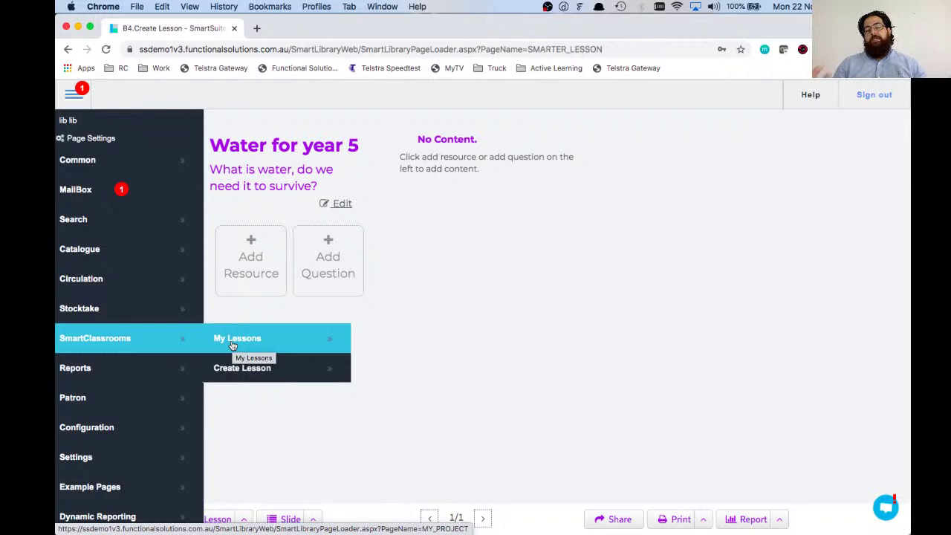
{"action": "left_click", "coordinate": [467, 317]}
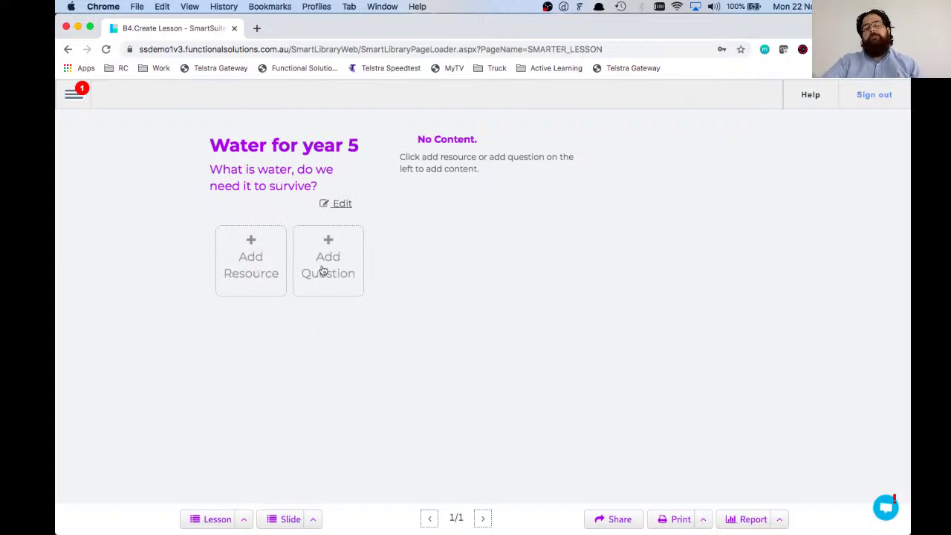
Start a new text resource for the lesson and title it "Welcome To The Water Lesson"
{"action": "left_click", "coordinate": [252, 274]}
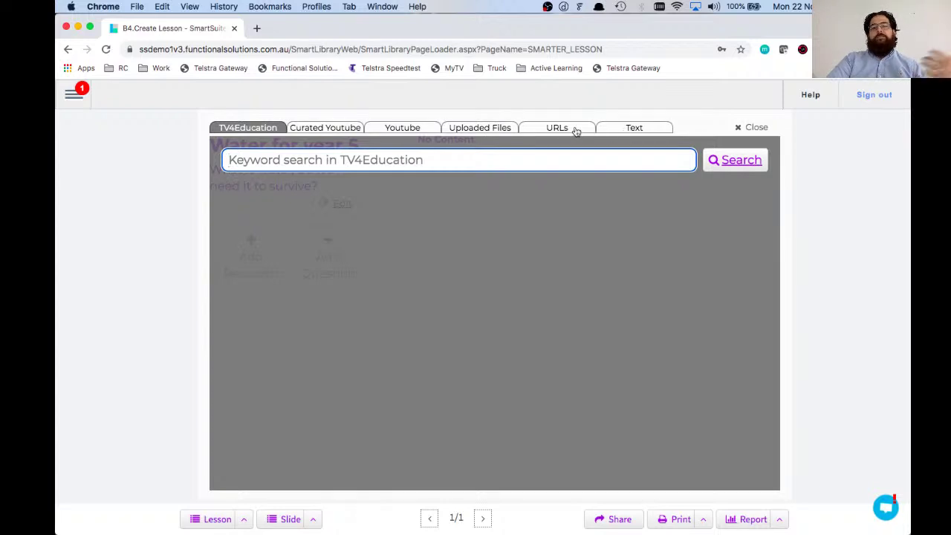
{"action": "left_click", "coordinate": [624, 128]}
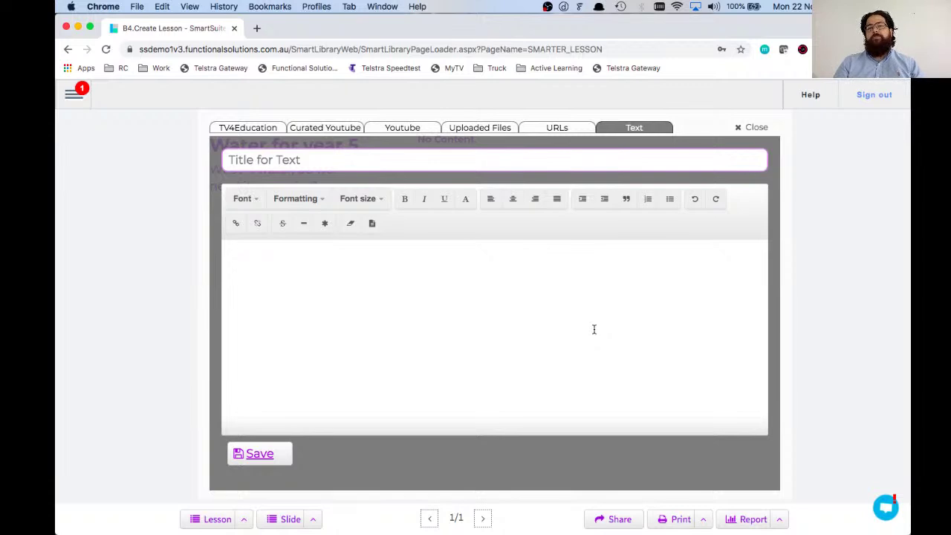
{"action": "left_click", "coordinate": [556, 157]}
{"action": "type", "text": "Welcome"}
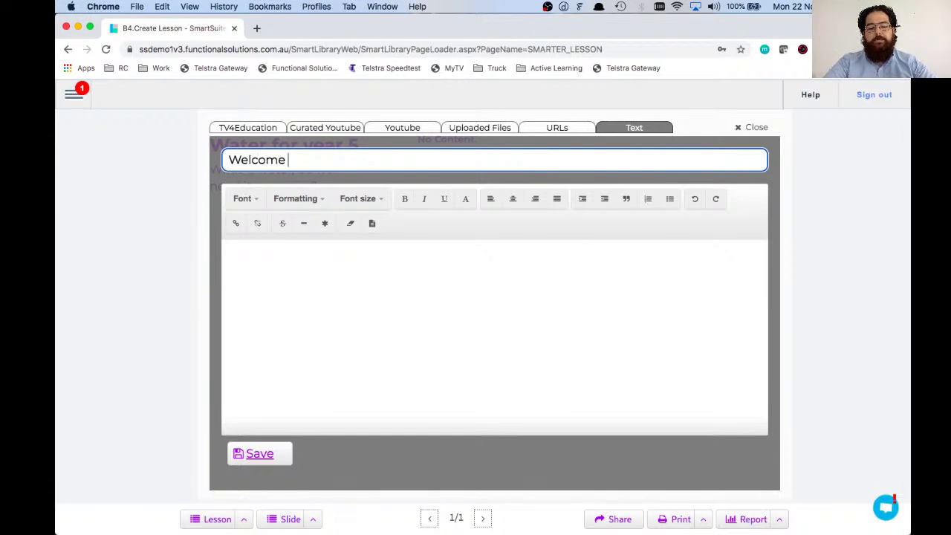
{"action": "type", "text": " To My L"}
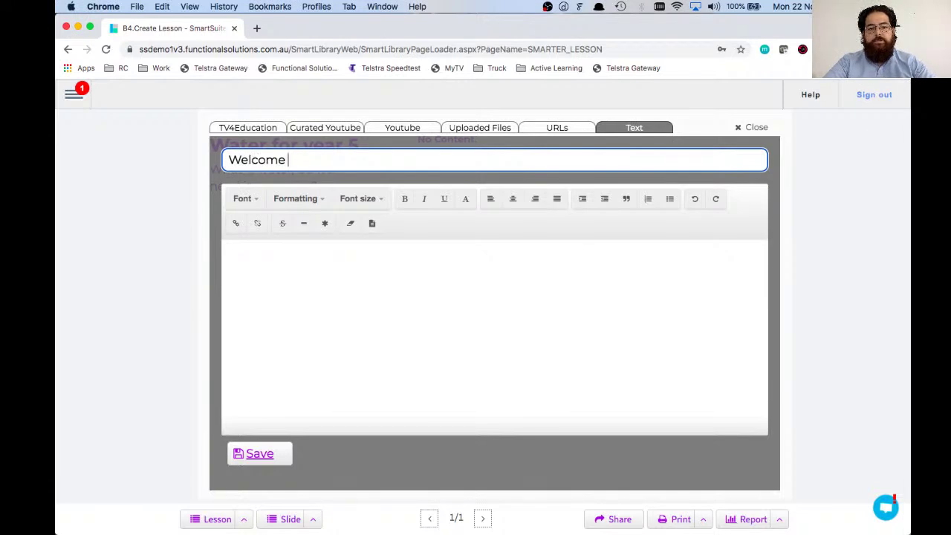
{"action": "type", "text": "esson"}
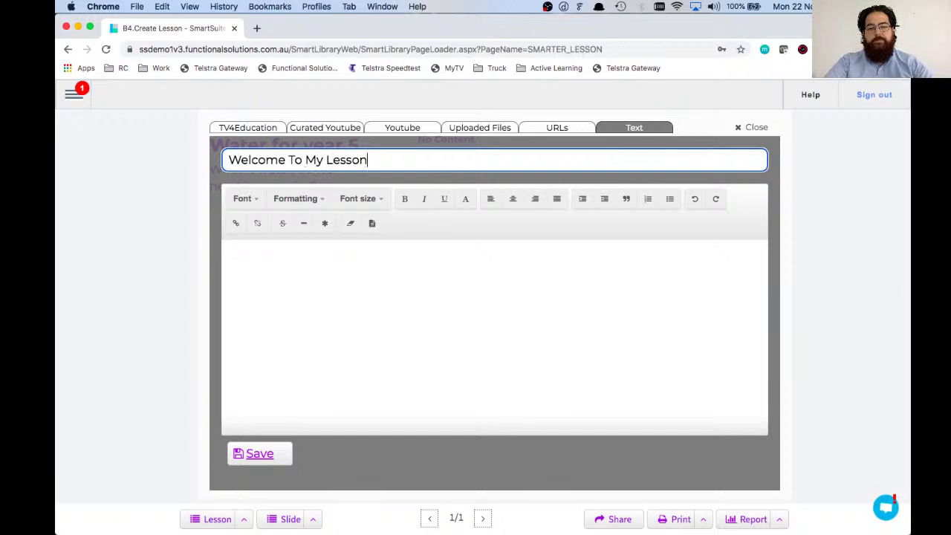
{"action": "left_click_drag", "start_coordinate": [301, 165], "coordinate": [368, 162]}
{"action": "type", "text": "The Water Lesson"}
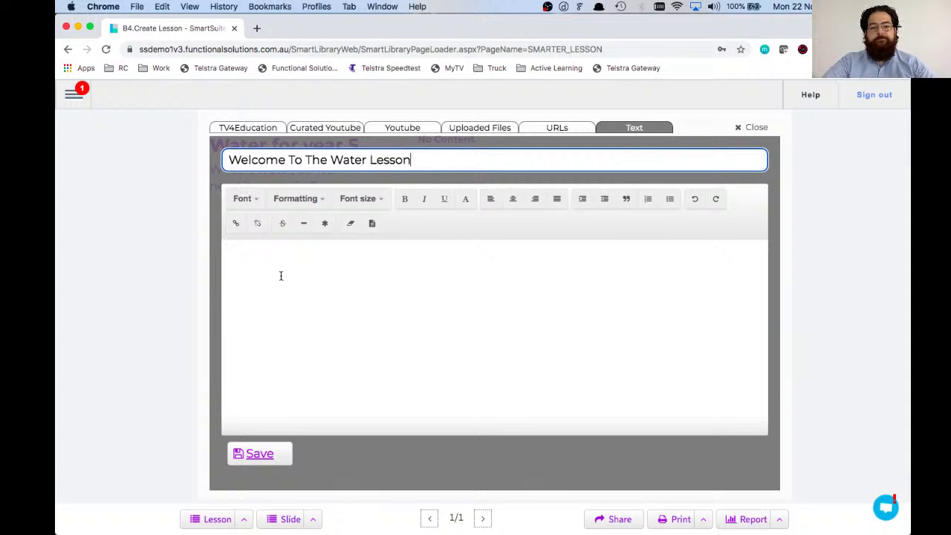
Write the heading "WELCOME TO THE LESSON" in the text body, centred, bold, underlined, blue and in Large font size
{"action": "left_click", "coordinate": [367, 281]}
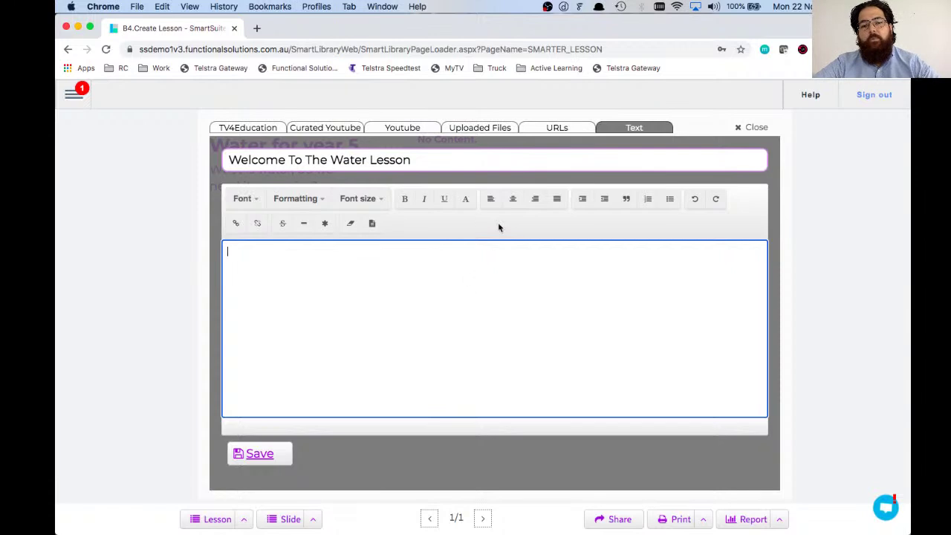
{"action": "left_click", "coordinate": [512, 204]}
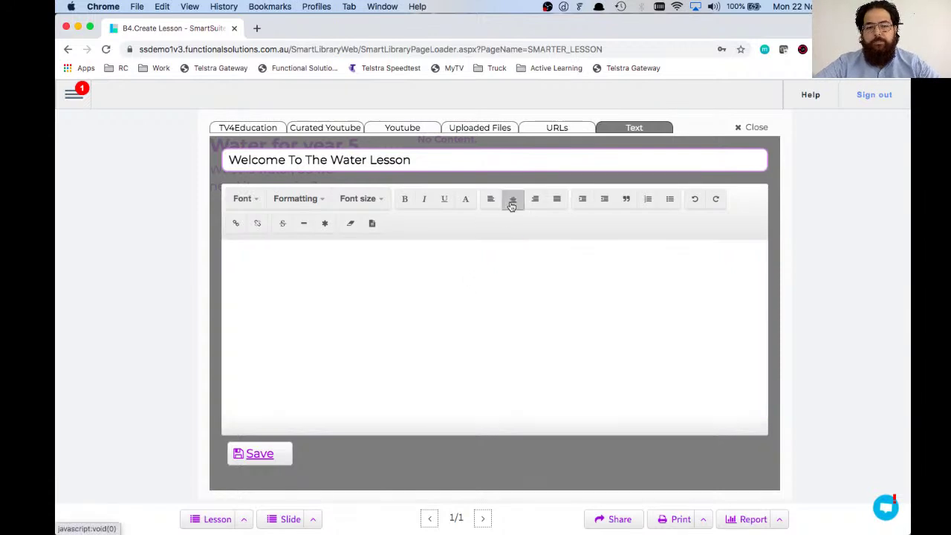
{"action": "left_click", "coordinate": [405, 200]}
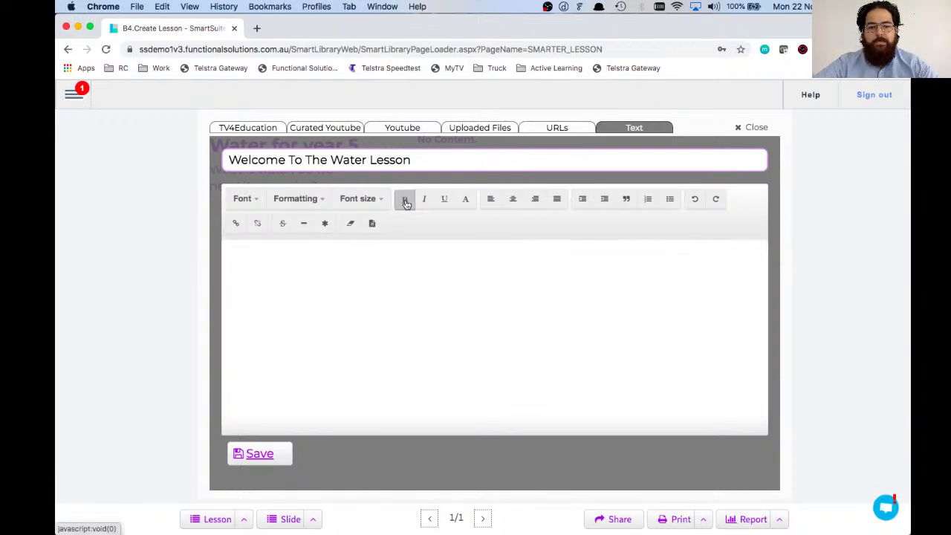
{"action": "left_click", "coordinate": [465, 199]}
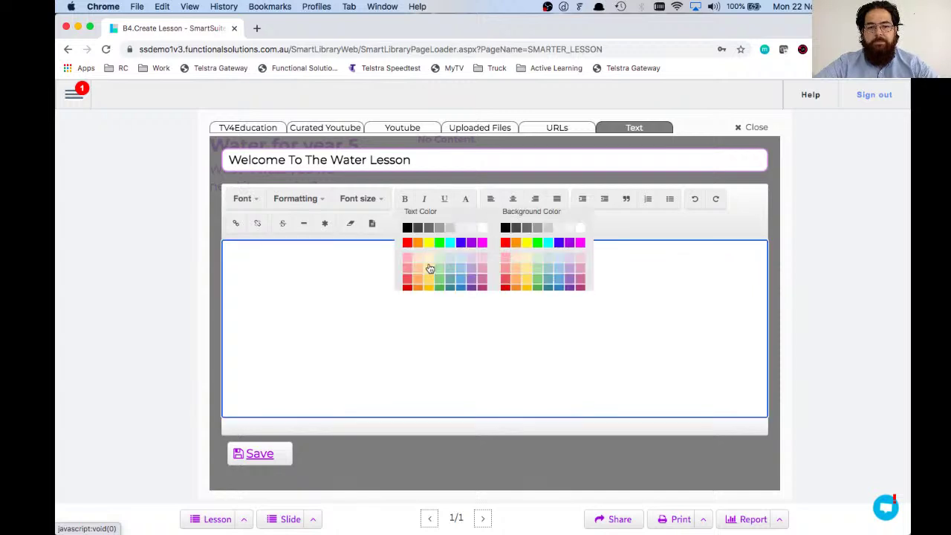
{"action": "left_click", "coordinate": [460, 245]}
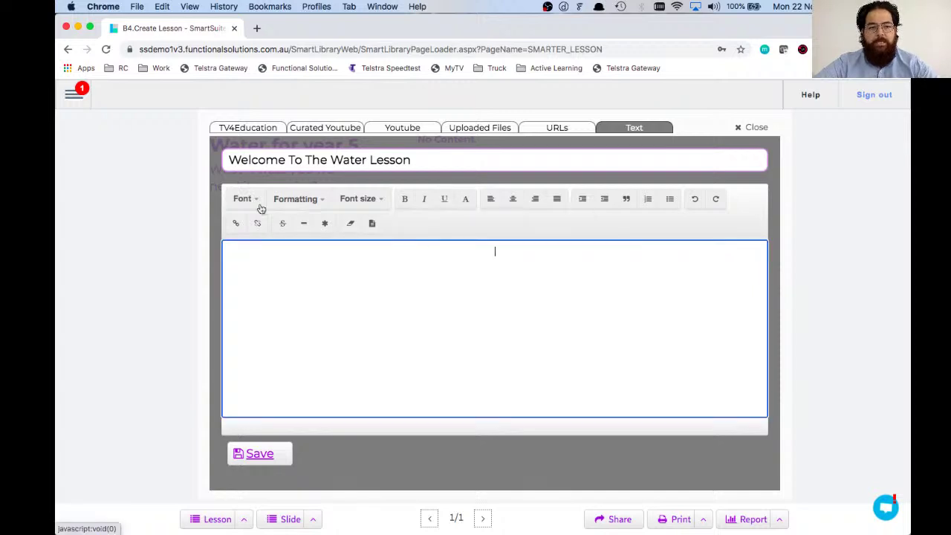
{"action": "left_click", "coordinate": [245, 200]}
{"action": "left_click", "coordinate": [363, 199]}
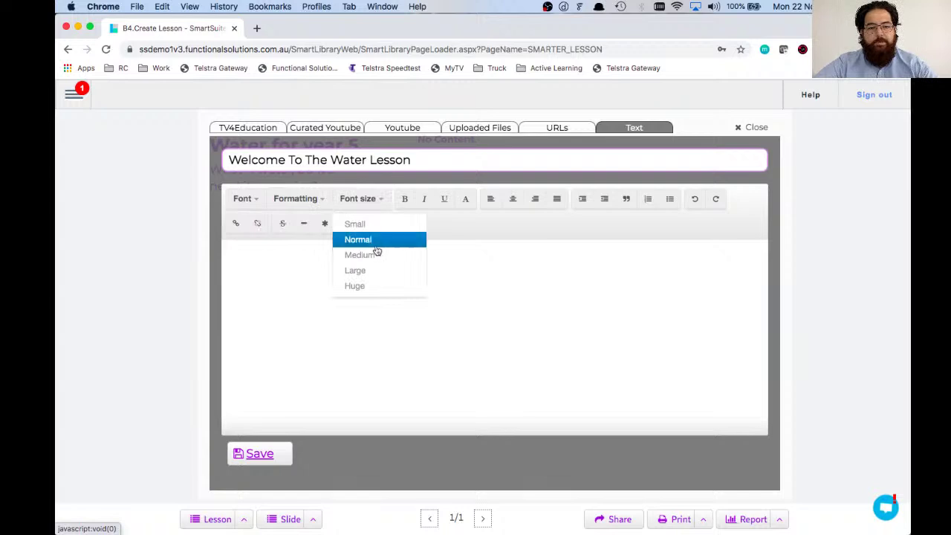
{"action": "left_click", "coordinate": [367, 268]}
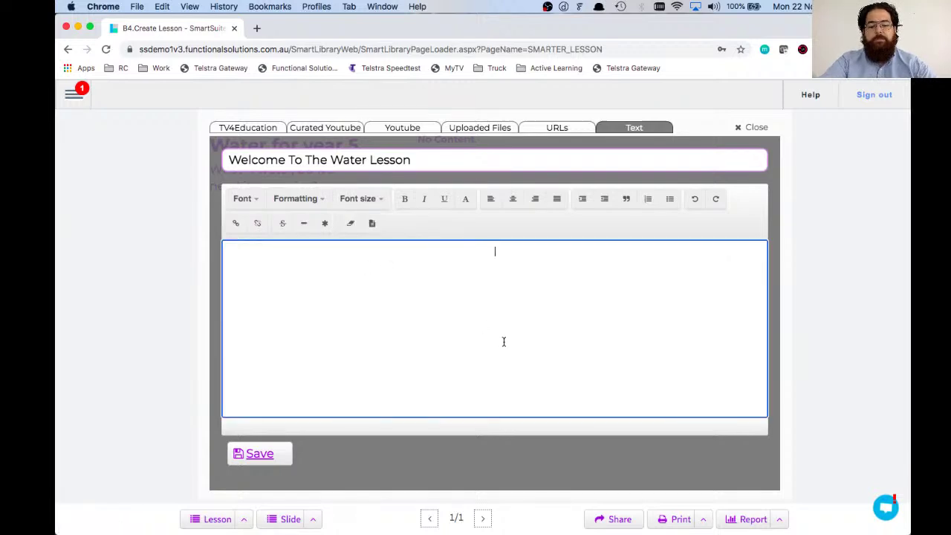
{"action": "type", "text": "WELC"}
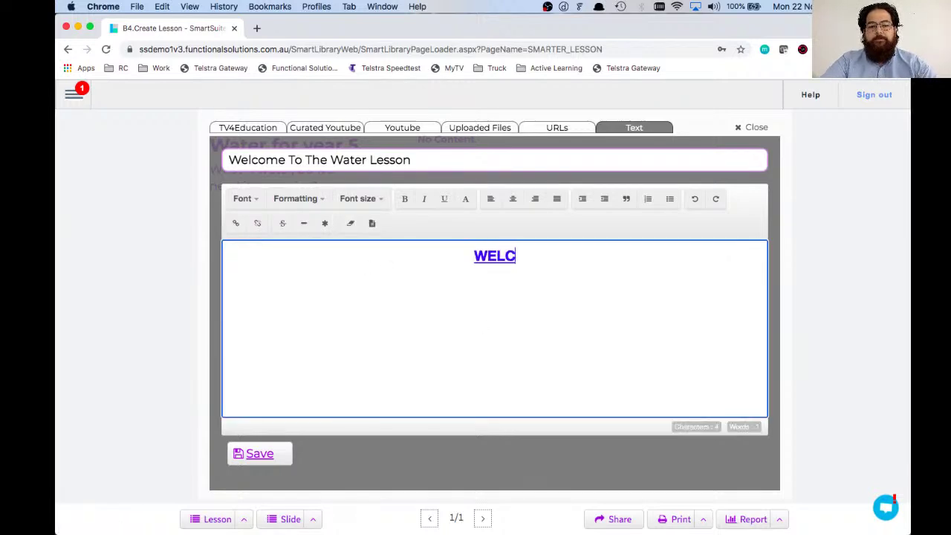
{"action": "type", "text": "OME TO THE LESSON"}
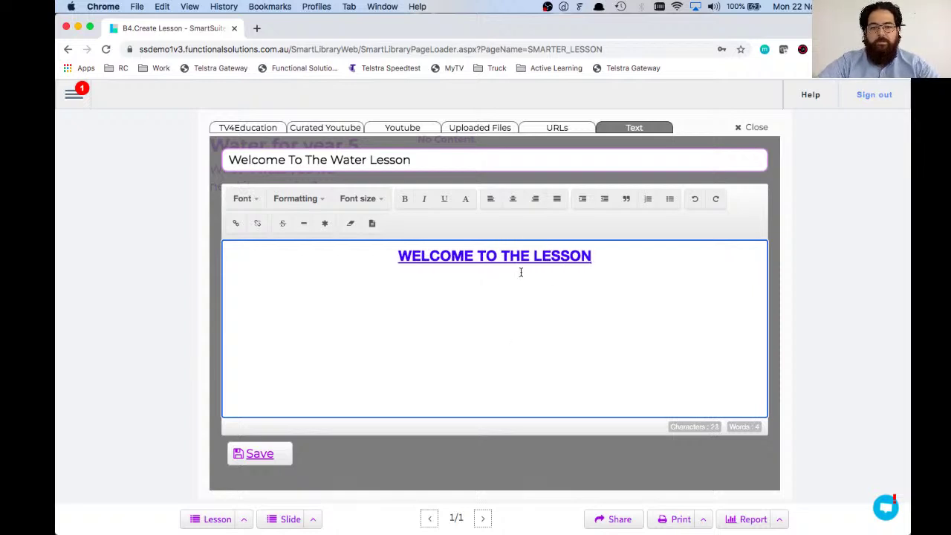
Begin a left-aligned, plain black paragraph below the heading with "Welcome" in Medium font size
{"action": "left_click", "coordinate": [489, 202]}
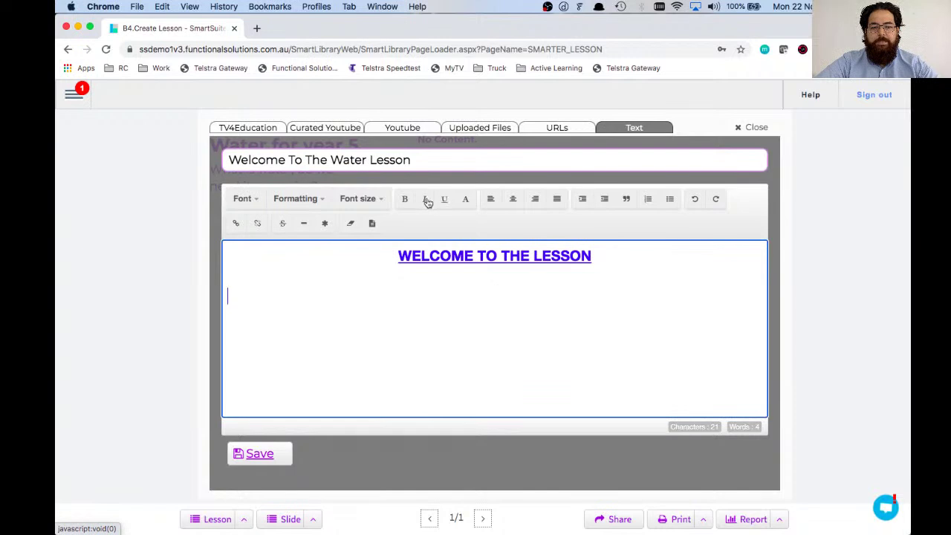
{"action": "left_click", "coordinate": [369, 202]}
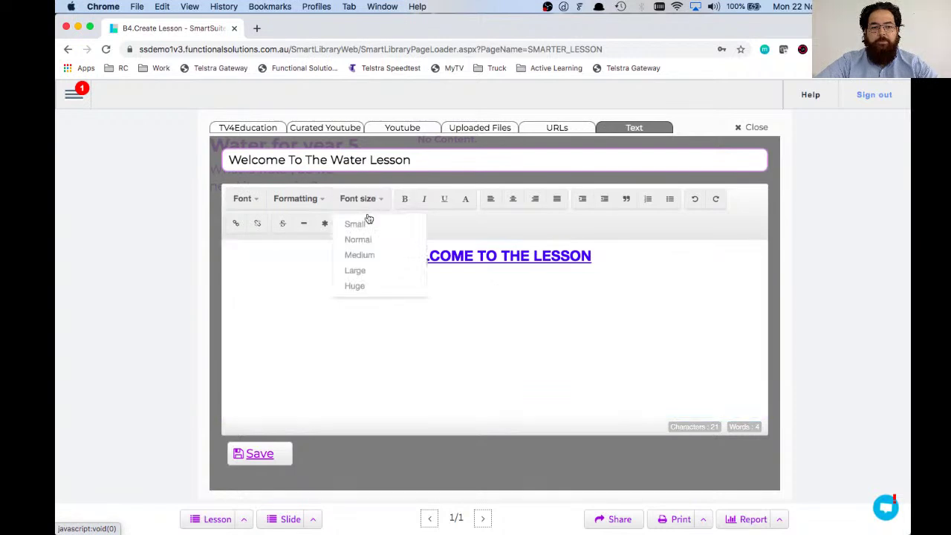
{"action": "left_click", "coordinate": [466, 199]}
{"action": "left_click", "coordinate": [407, 228]}
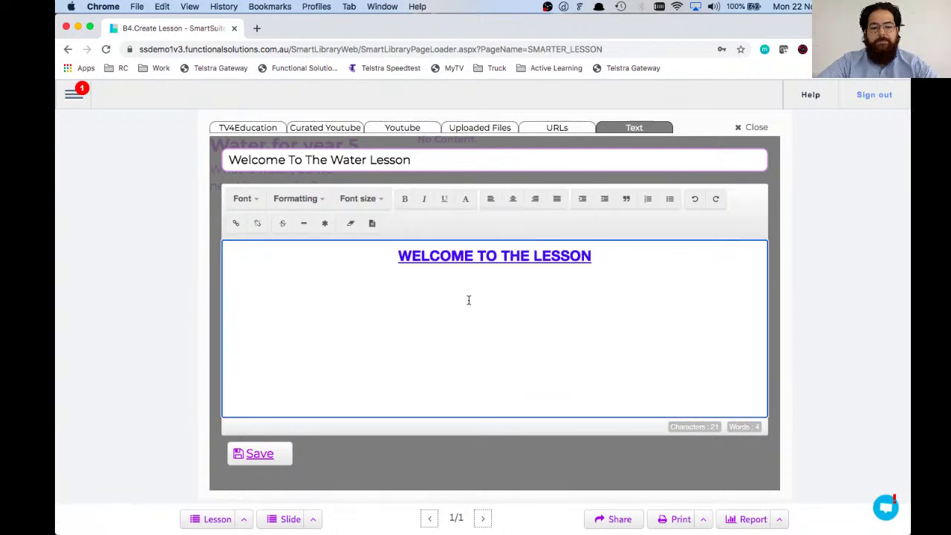
{"action": "type", "text": "Welcome"}
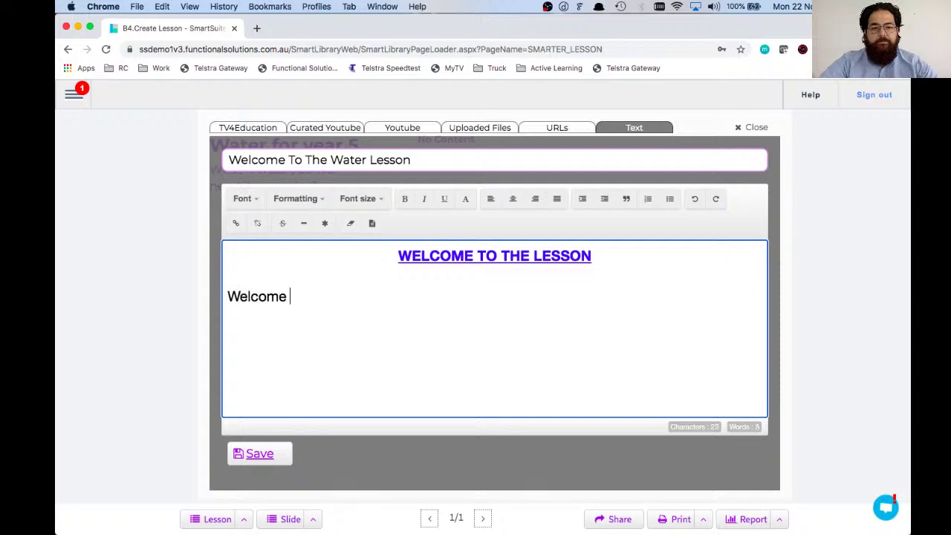
{"action": "key", "text": "shift+super+Left"}
{"action": "left_click", "coordinate": [366, 202]}
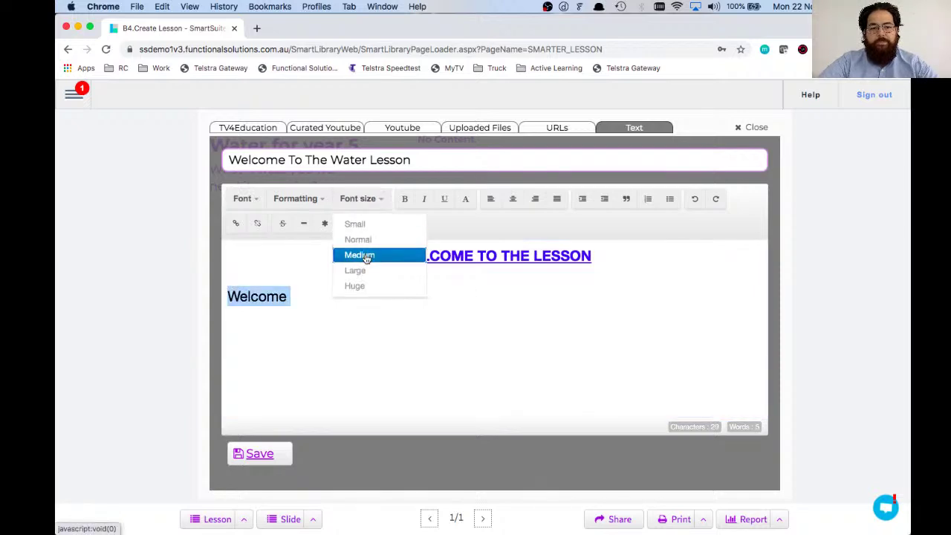
{"action": "left_click", "coordinate": [364, 254]}
Extend the paragraph to read "Welcome to our lesson on water. Today we're going to learn if water is neccesary for things to live"
{"action": "left_click", "coordinate": [347, 289]}
{"action": "type", "text": "to our lesss"}
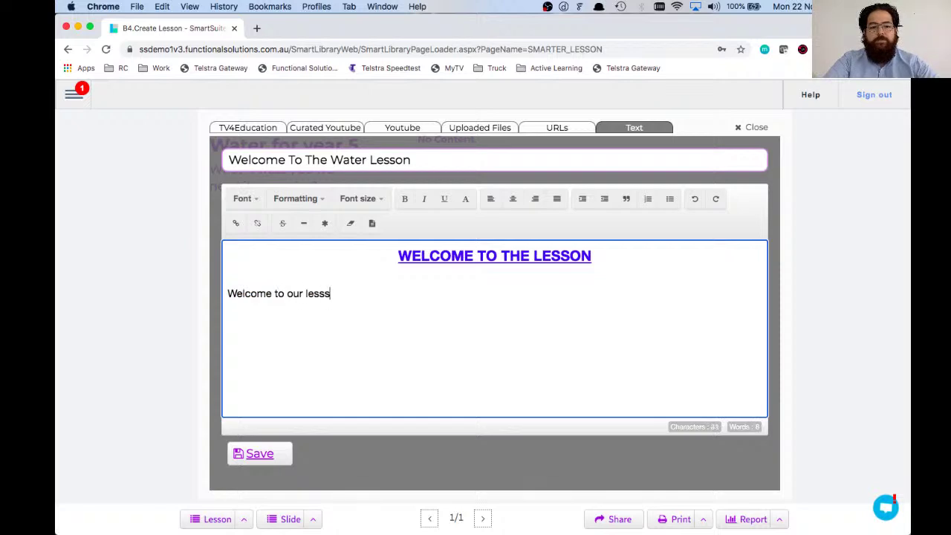
{"action": "key", "text": "BackSpace"}
{"action": "type", "text": "on "}
{"action": "type", "text": "on water."}
{"action": "type", "text": " Today we're going to "}
{"action": "type", "text": "learn if"}
{"action": "type", "text": "r is ne"}
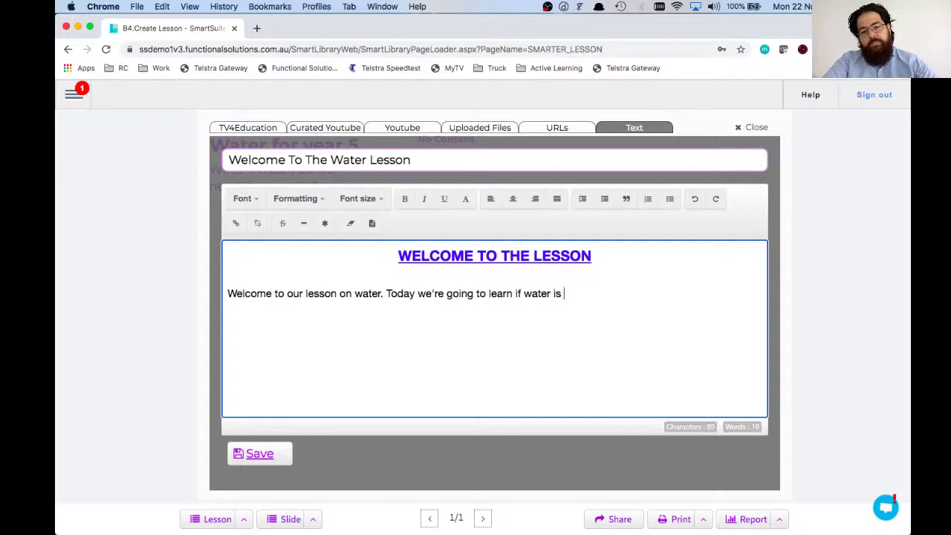
{"action": "key", "text": "BackSpace"}
{"action": "key", "text": "BackSpace"}
{"action": "type", "text": "neccesary for"}
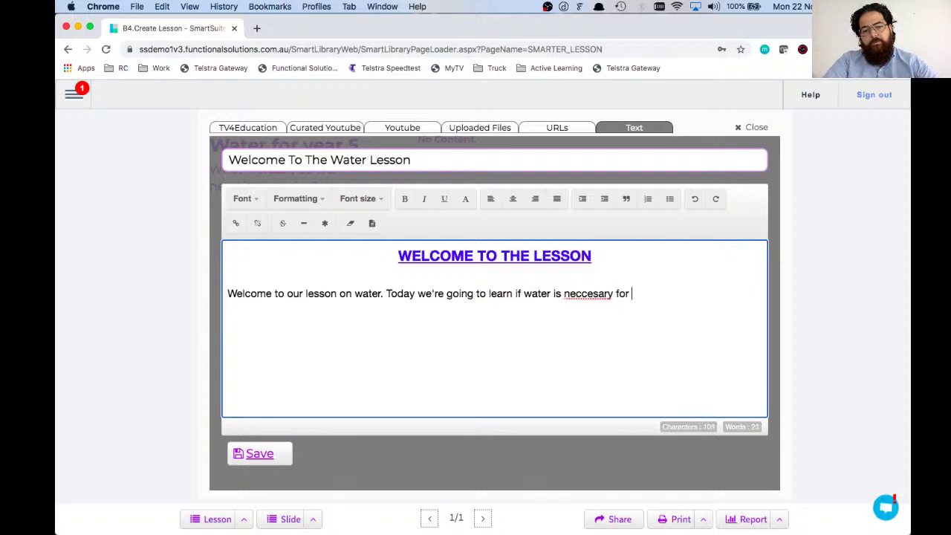
{"action": "left_click", "coordinate": [573, 299]}
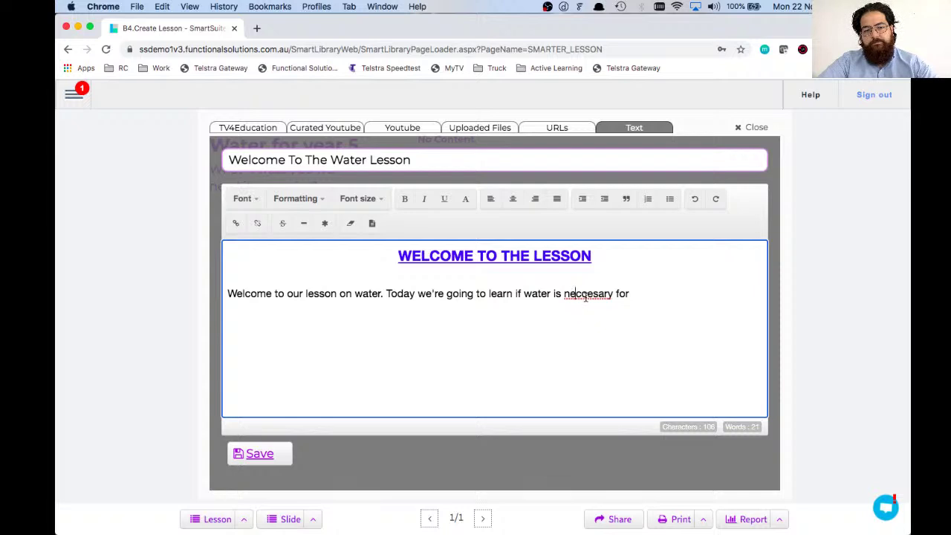
{"action": "type", "text": "th"}
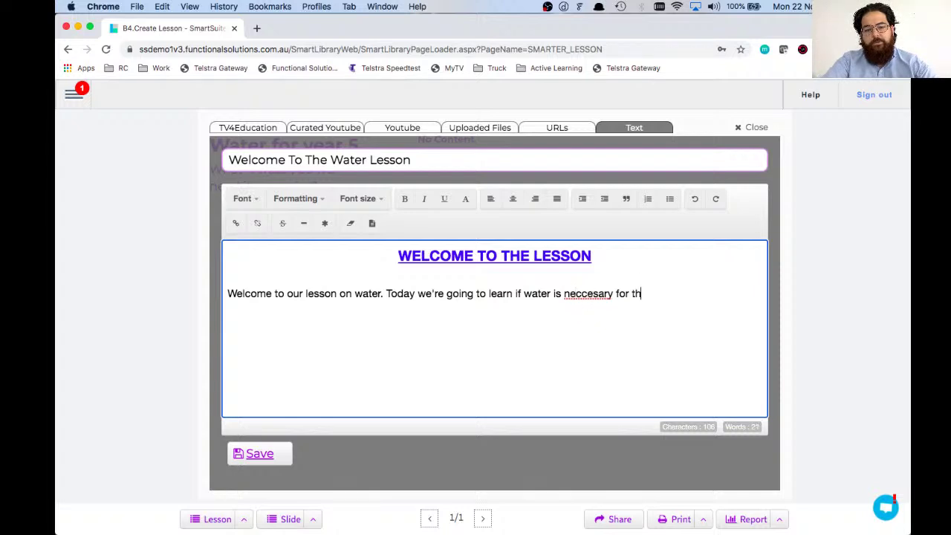
{"action": "type", "text": "ings to live"}
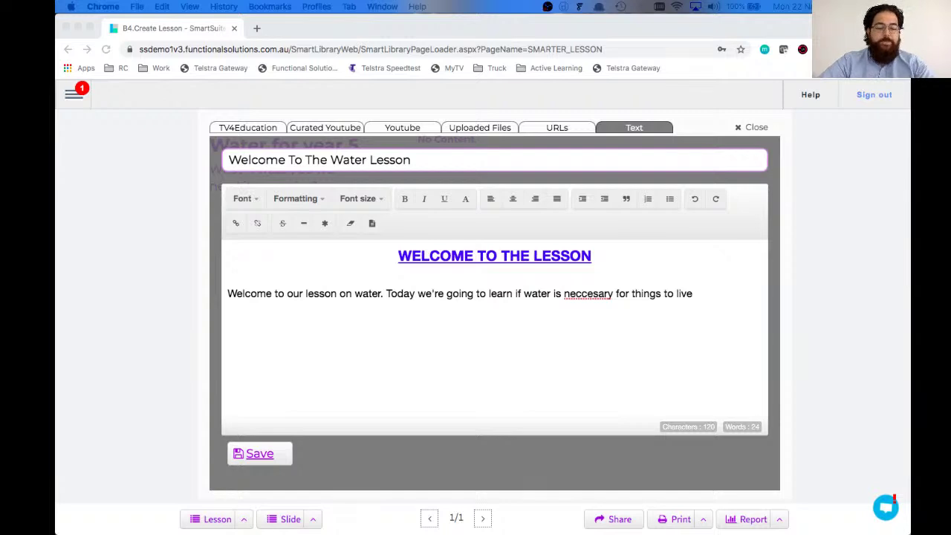
Correct the misspelled word to "necessary" and set "water is necessary for" to Medium font size
{"action": "left_click", "coordinate": [588, 296]}
{"action": "double_click", "coordinate": [587, 295]}
{"action": "type", "text": "necessary"}
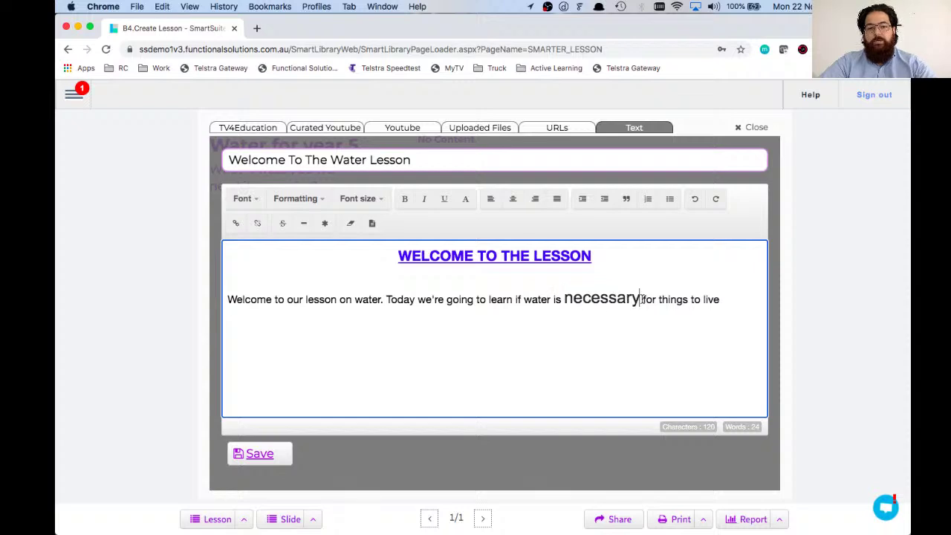
{"action": "left_click_drag", "start_coordinate": [524, 299], "coordinate": [655, 301]}
{"action": "left_click", "coordinate": [359, 198]}
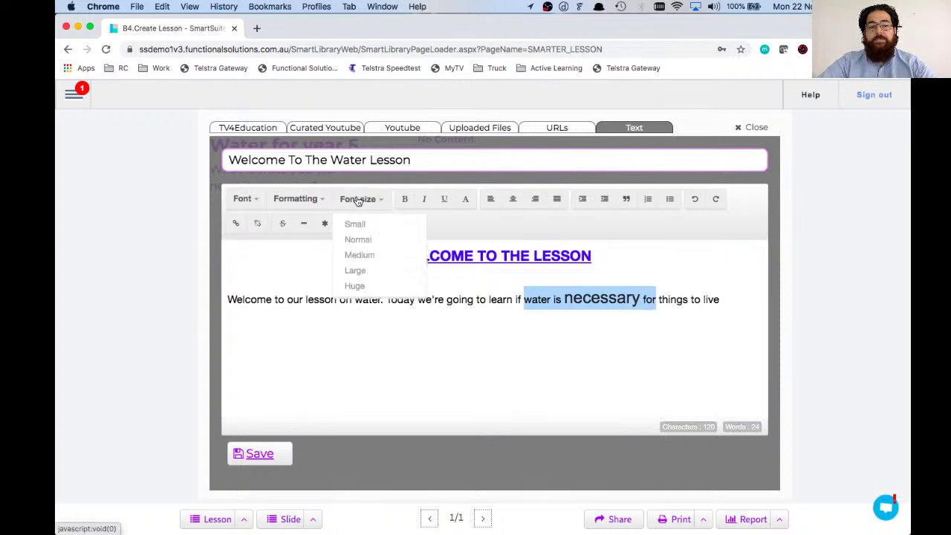
{"action": "left_click", "coordinate": [369, 253]}
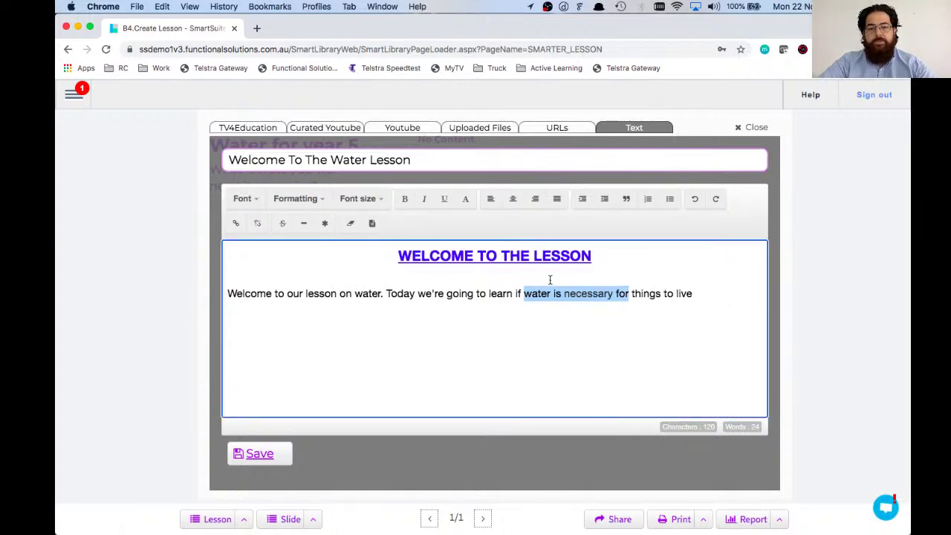
End the welcome sentence with a full stop and save the text resource to the lesson
{"action": "left_click", "coordinate": [718, 295]}
{"action": "type", "text": "."}
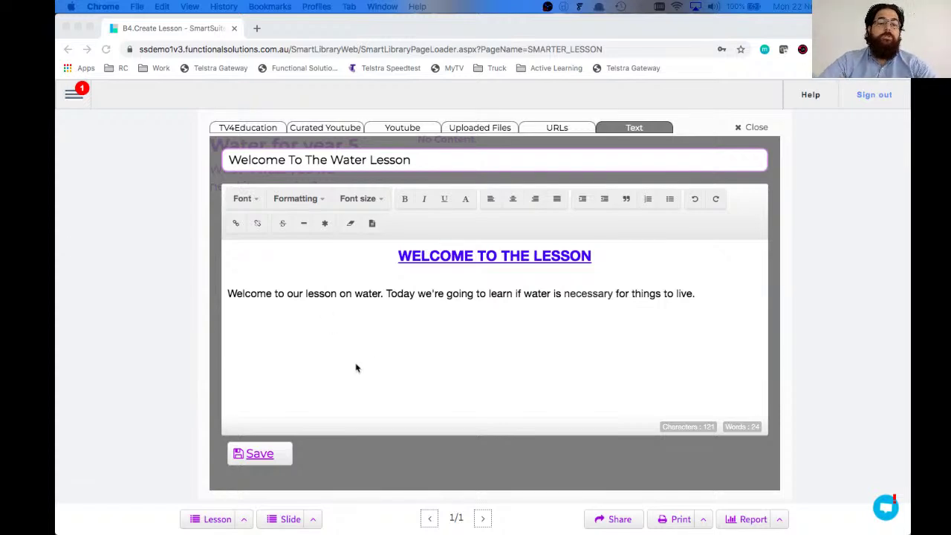
{"action": "left_click", "coordinate": [257, 454]}
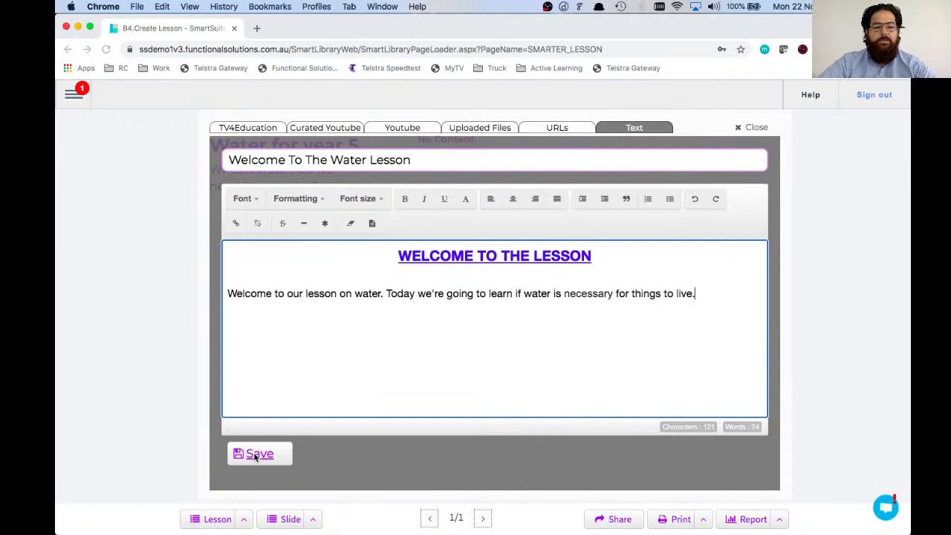
{"action": "left_click", "coordinate": [261, 455]}
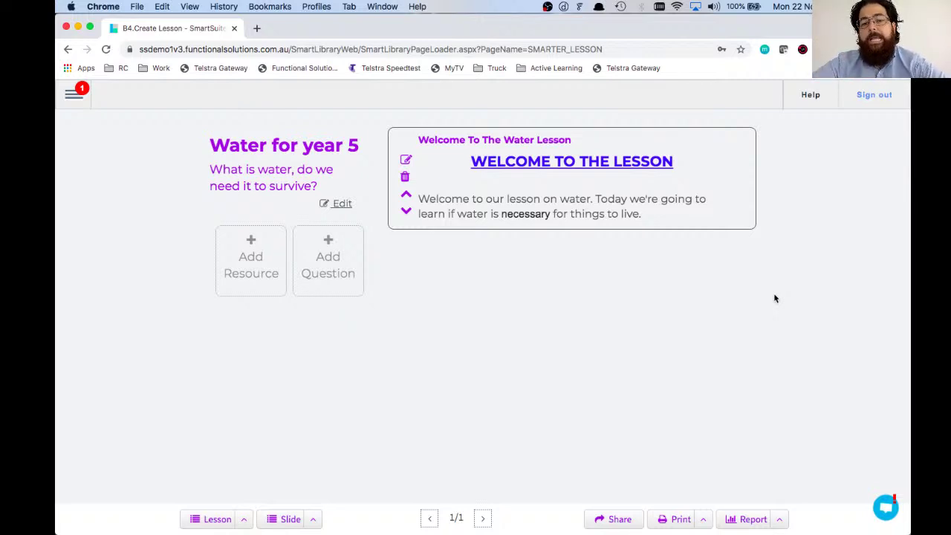
Search TV4Education for "water" and add the video "Play School Science Time - Wonderful Water Xylophone (S01E06)" to the lesson
{"action": "left_click", "coordinate": [252, 257]}
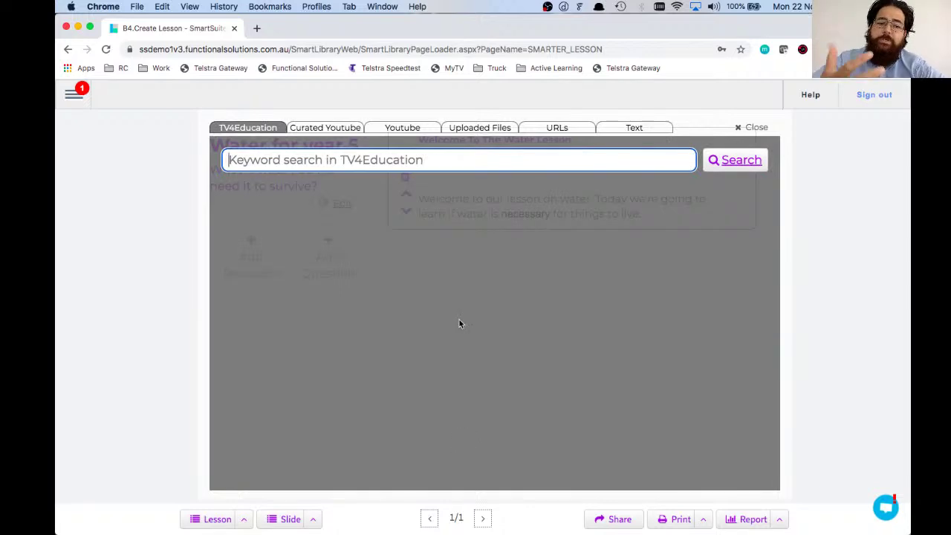
{"action": "type", "text": "water"}
{"action": "key", "text": "Return"}
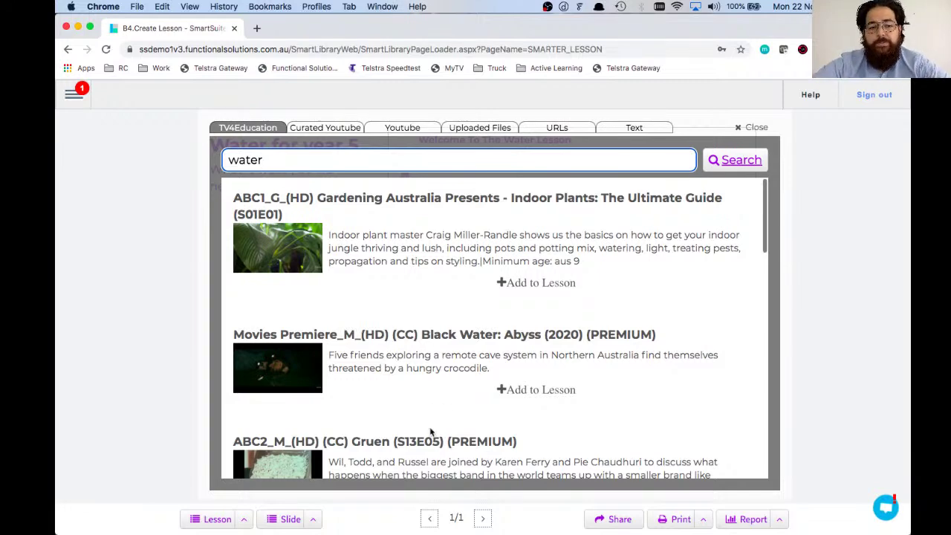
{"action": "scroll", "coordinate": [442, 329], "scroll_direction": "down", "scroll_amount": 5}
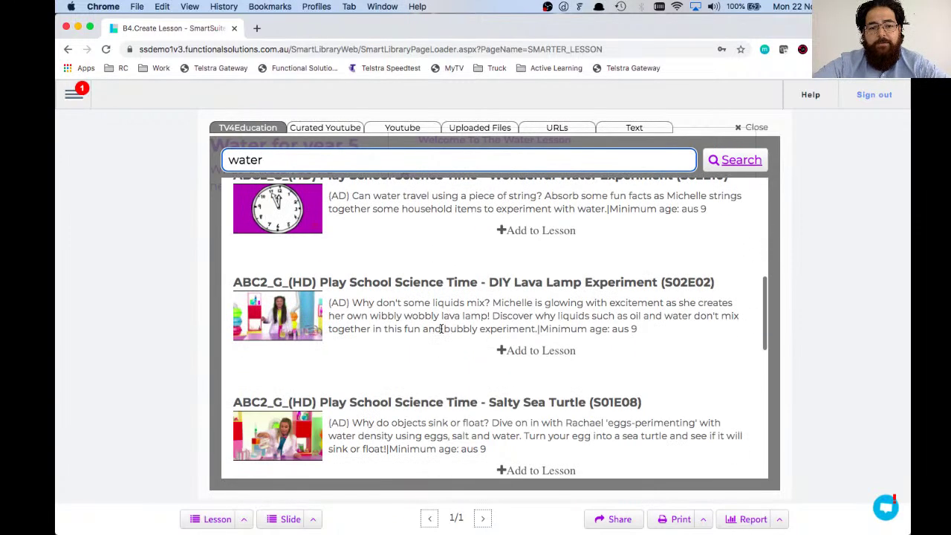
{"action": "scroll", "coordinate": [441, 330], "scroll_direction": "down", "scroll_amount": 5}
{"action": "scroll", "coordinate": [442, 330], "scroll_direction": "down", "scroll_amount": 2}
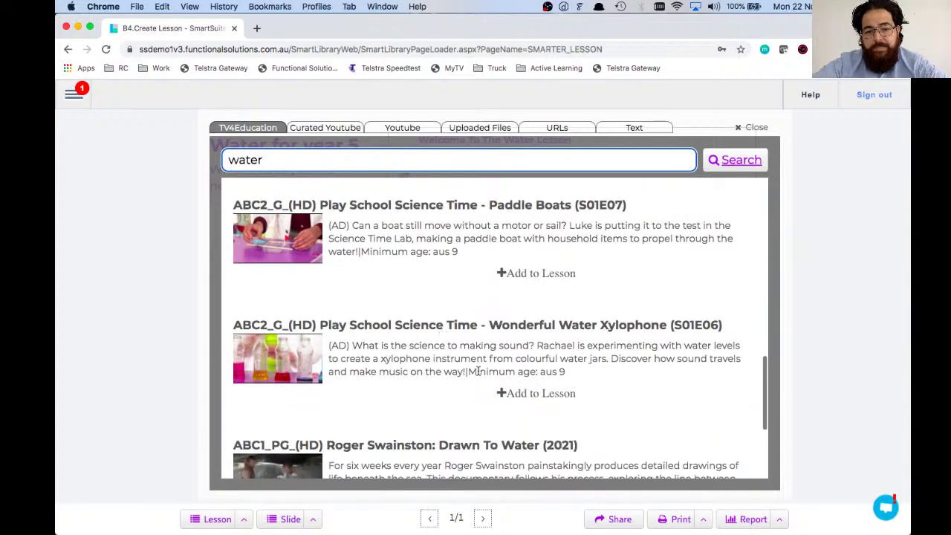
{"action": "left_click", "coordinate": [527, 394]}
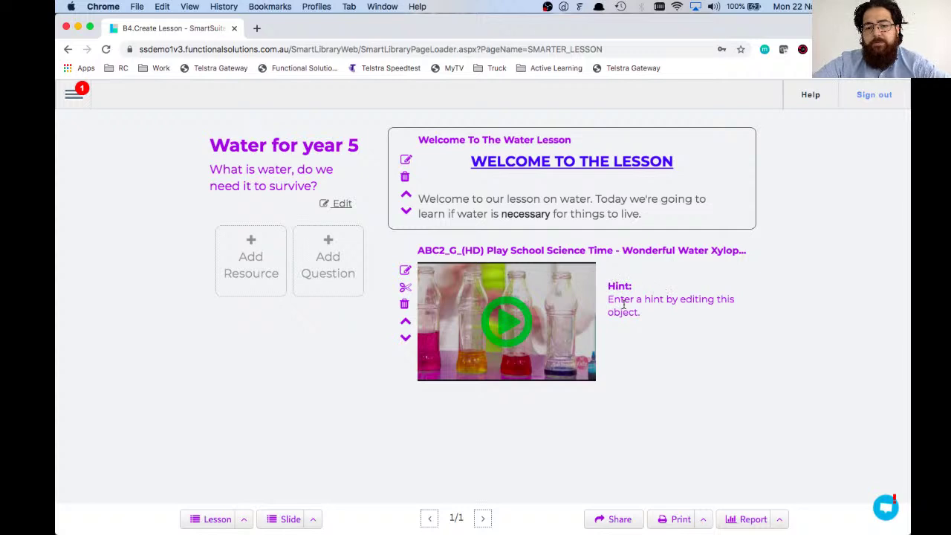
Give the water xylophone video the hint "Please make sure that you pay attention to minute 2" and save the resource
{"action": "left_click_drag", "start_coordinate": [641, 319], "coordinate": [608, 285]}
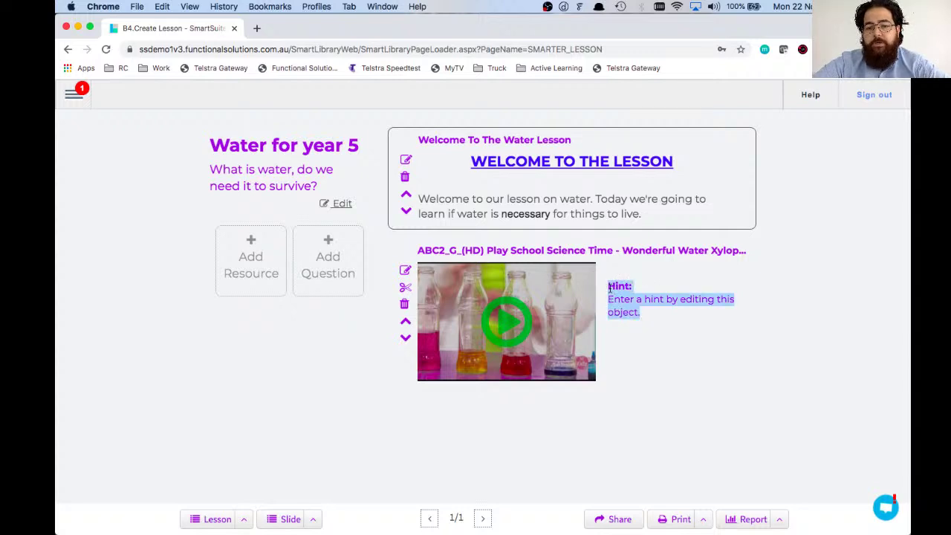
{"action": "left_click", "coordinate": [405, 270]}
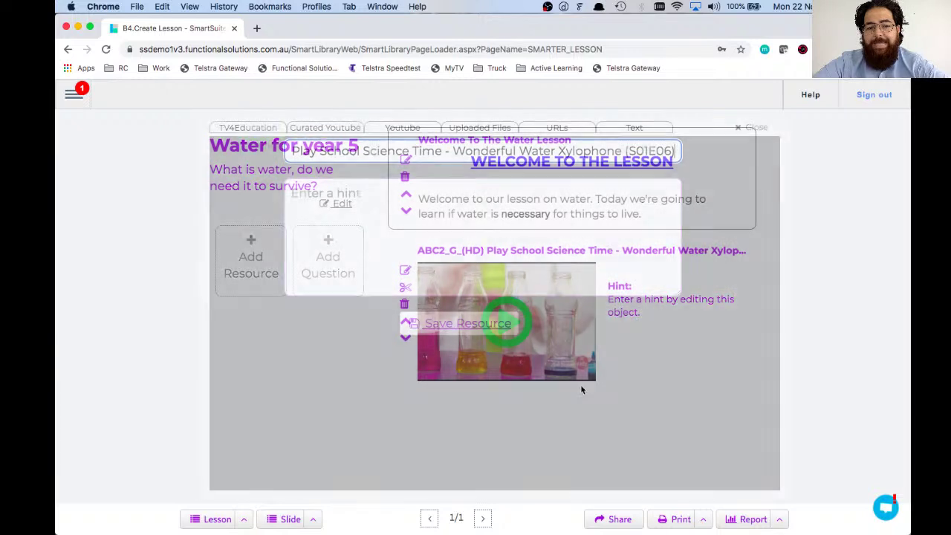
{"action": "left_click", "coordinate": [397, 204]}
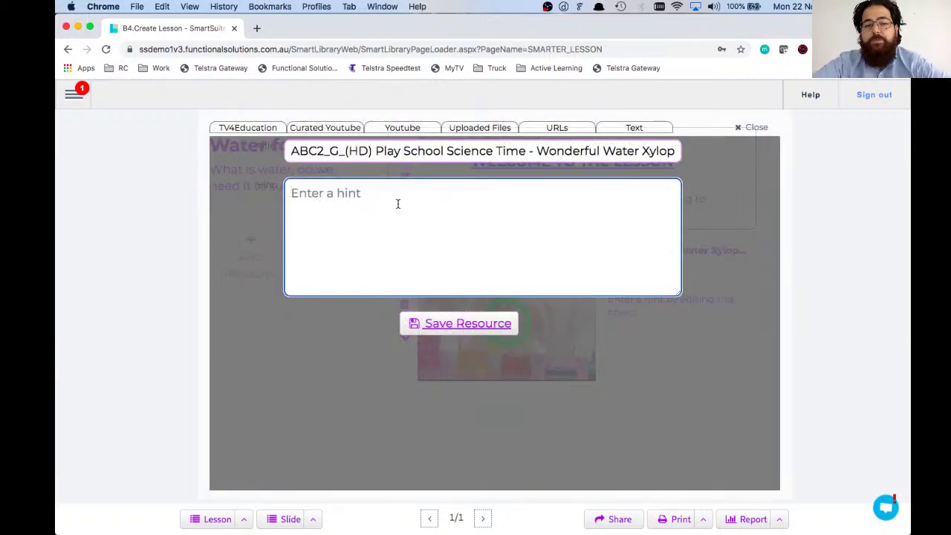
{"action": "type", "text": "Please m"}
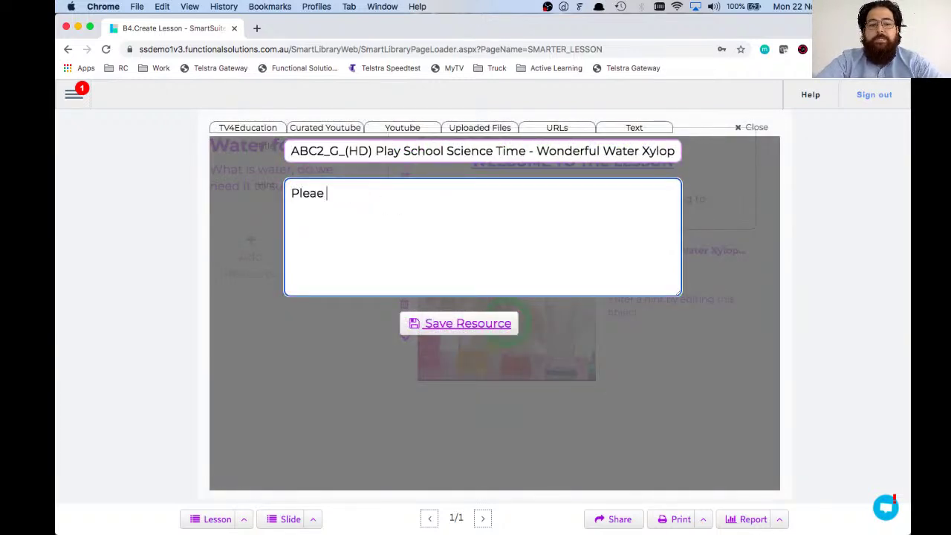
{"action": "type", "text": "ake sure th"}
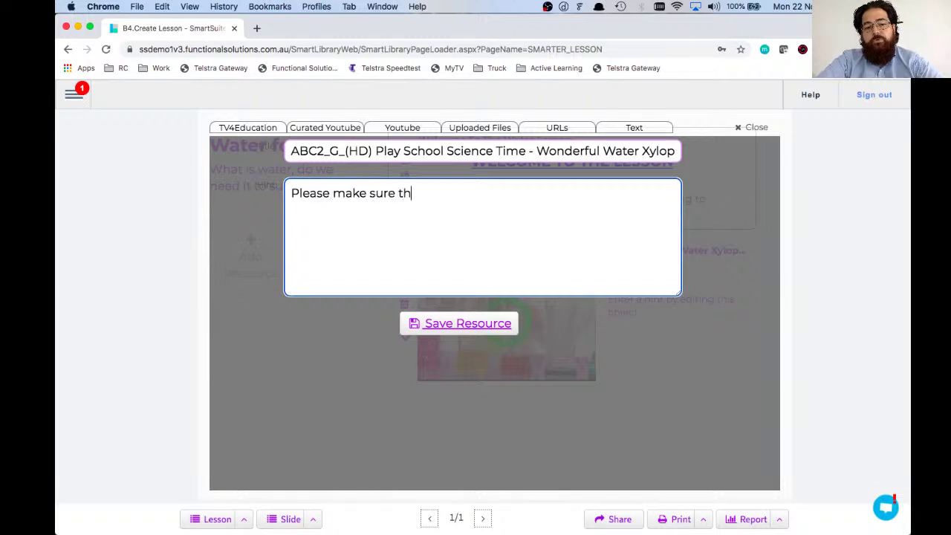
{"action": "type", "text": "at you pay a"}
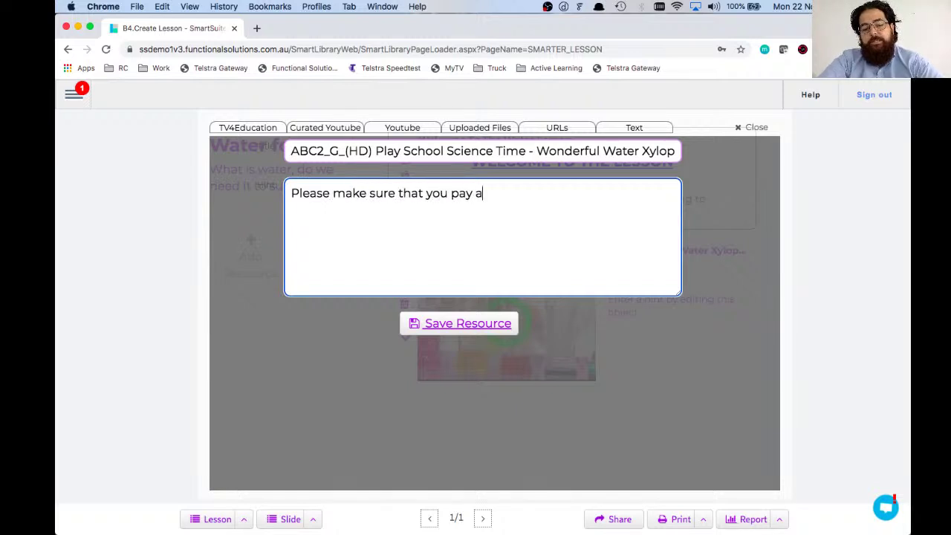
{"action": "type", "text": "ttention to "}
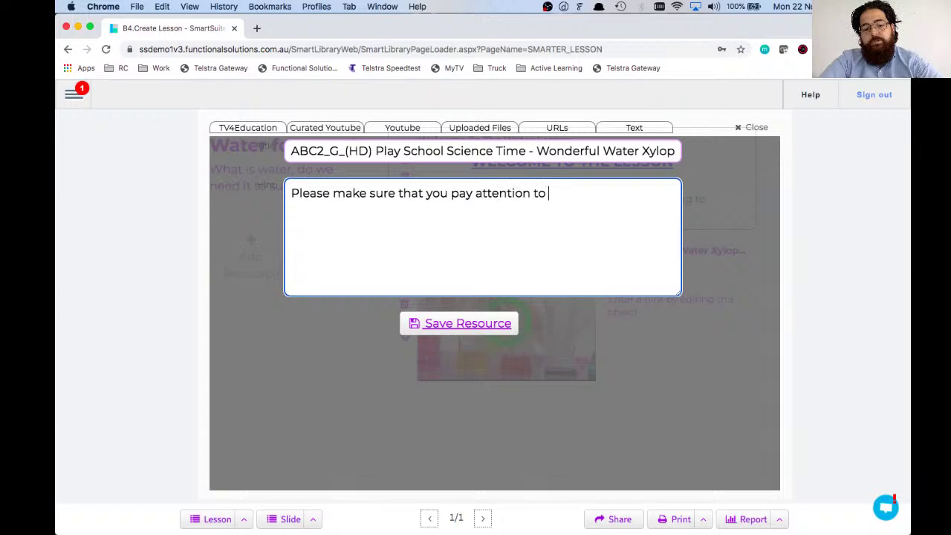
{"action": "type", "text": "minute 2"}
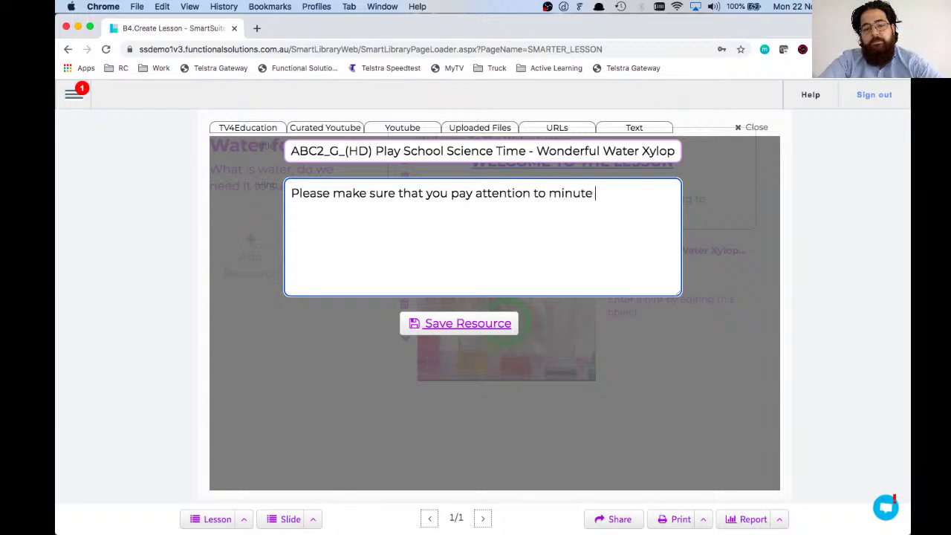
{"action": "left_click", "coordinate": [452, 327]}
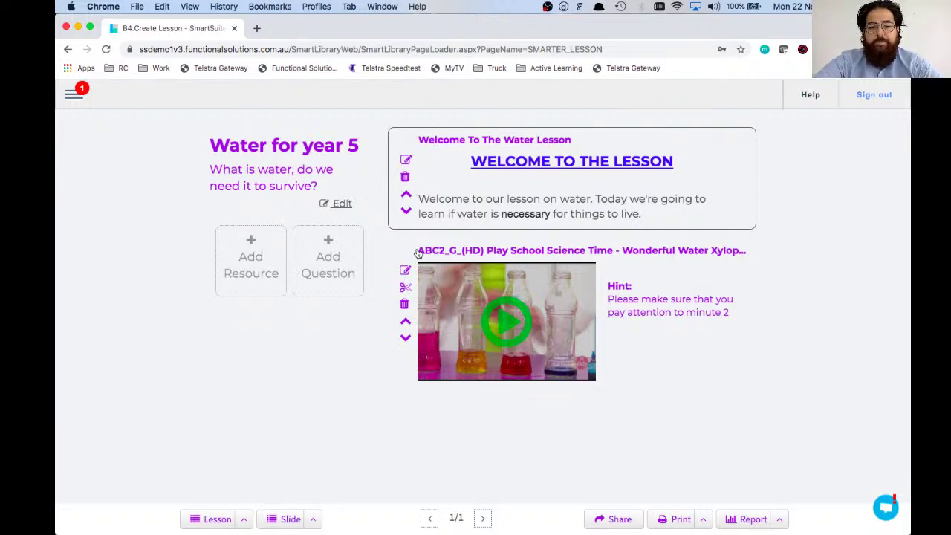
{"action": "left_click_drag", "start_coordinate": [417, 251], "coordinate": [494, 254]}
{"action": "left_click", "coordinate": [513, 253]}
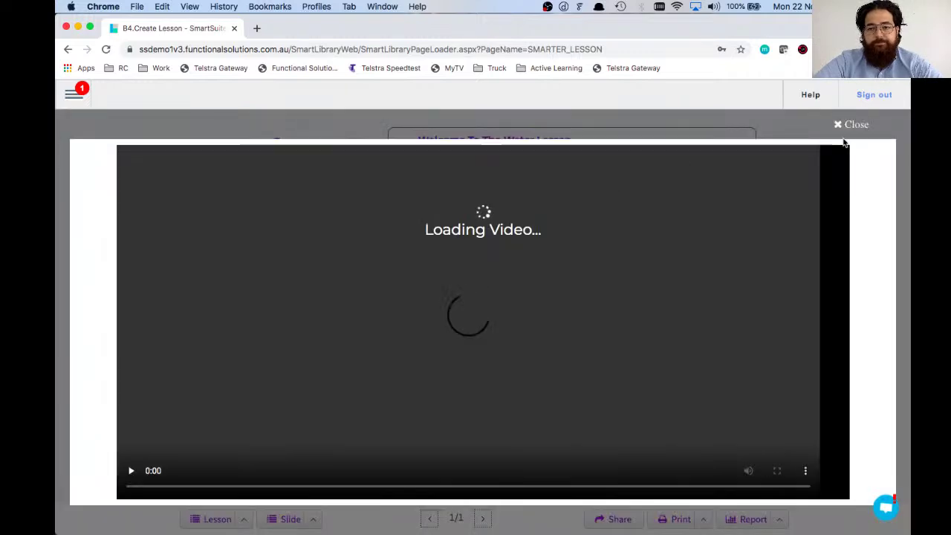
{"action": "left_click", "coordinate": [847, 124]}
Retitle the video resource "Please watch this video and then answer the questions below" and save it
{"action": "left_click", "coordinate": [403, 271]}
{"action": "triple_click", "coordinate": [439, 153]}
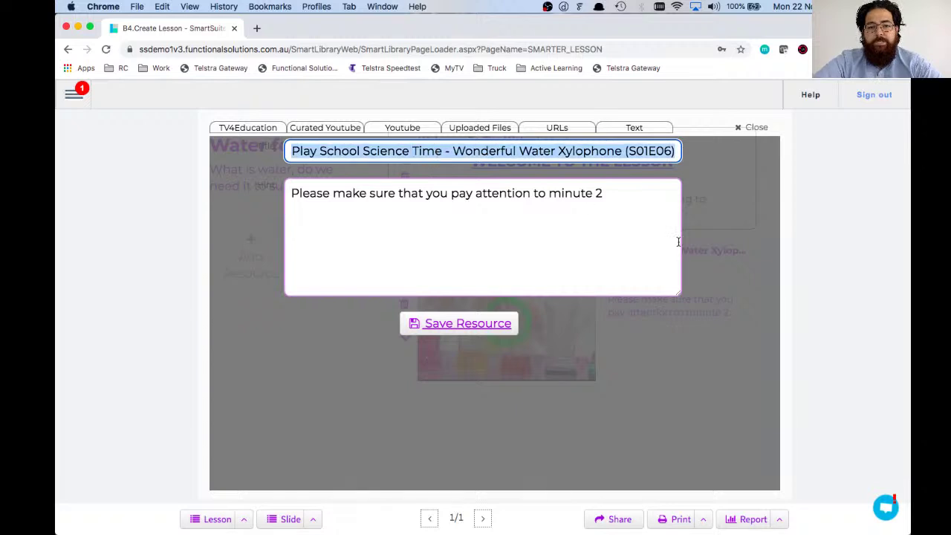
{"action": "type", "text": "Please watch "}
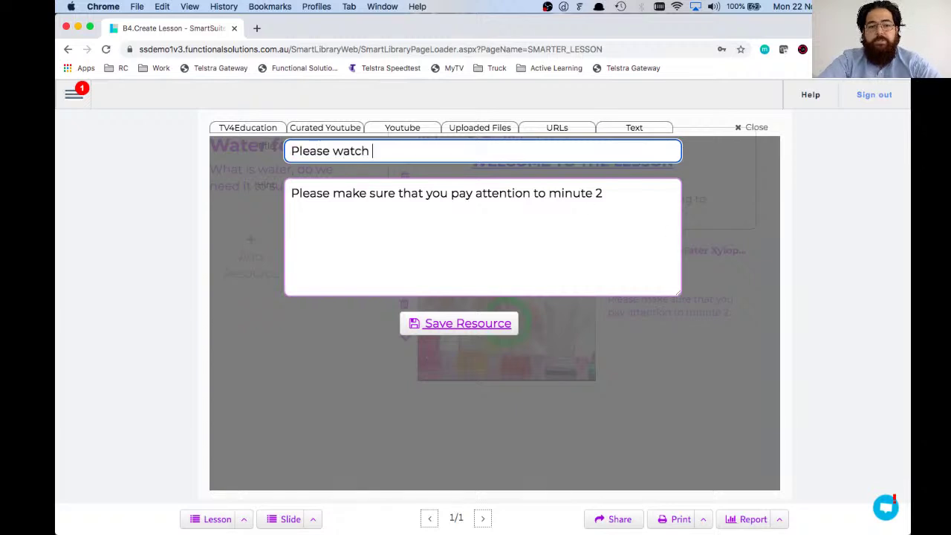
{"action": "type", "text": "this video and then "}
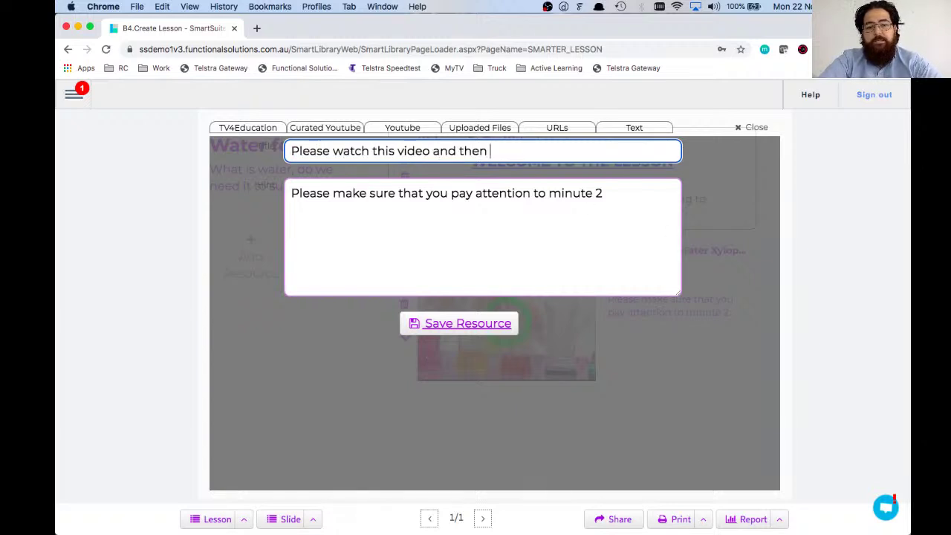
{"action": "type", "text": "answer the questio"}
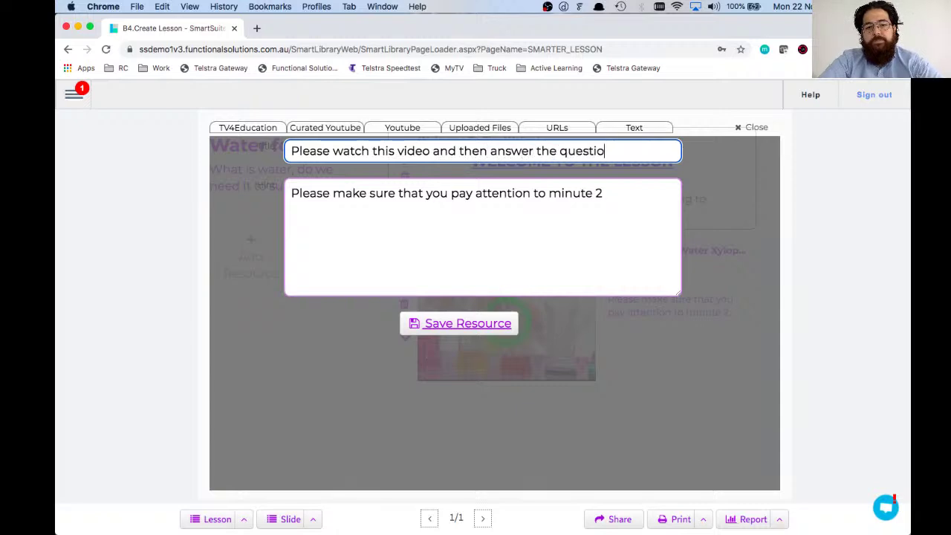
{"action": "type", "text": "ns below"}
{"action": "left_click", "coordinate": [486, 321]}
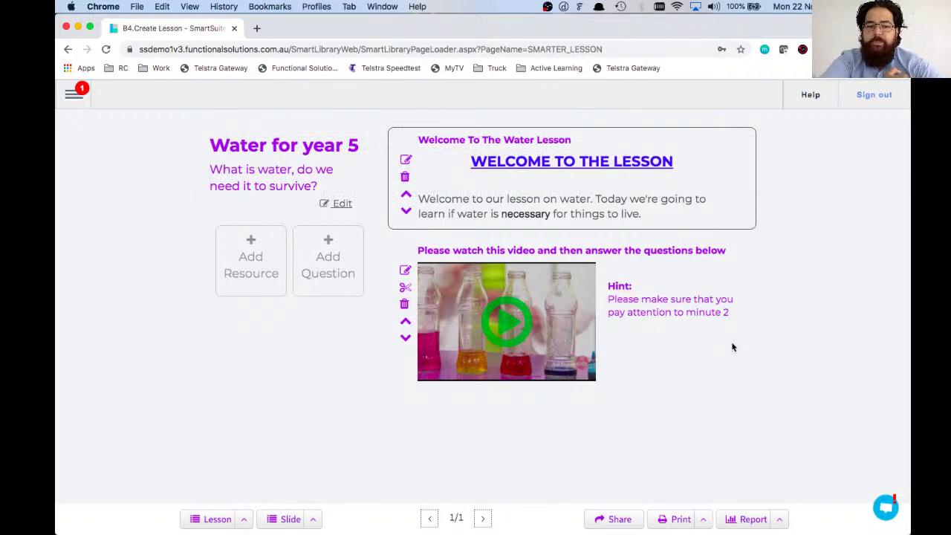
Create a missing-word question reading "The chemical formula for water is" followed by a blank with the answer "h2o"
{"action": "left_click", "coordinate": [329, 264]}
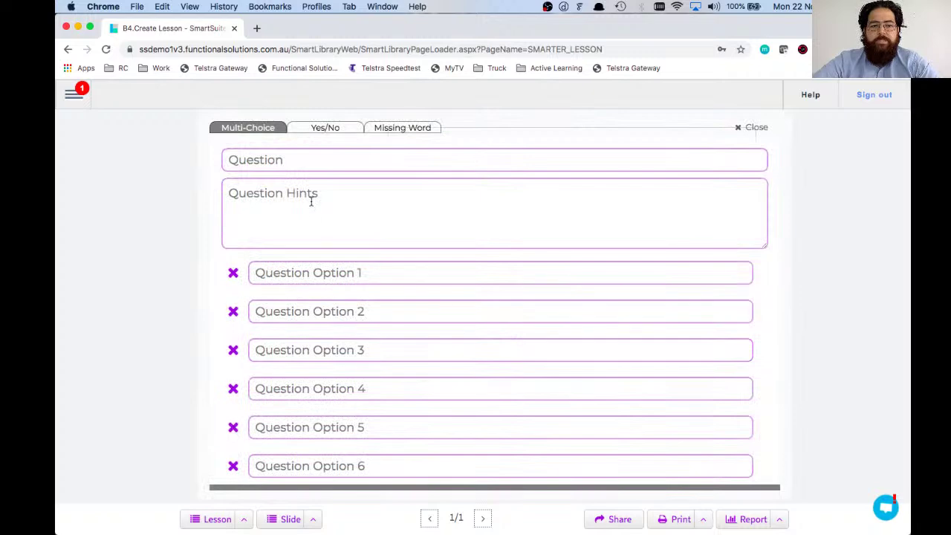
{"action": "left_click", "coordinate": [390, 132]}
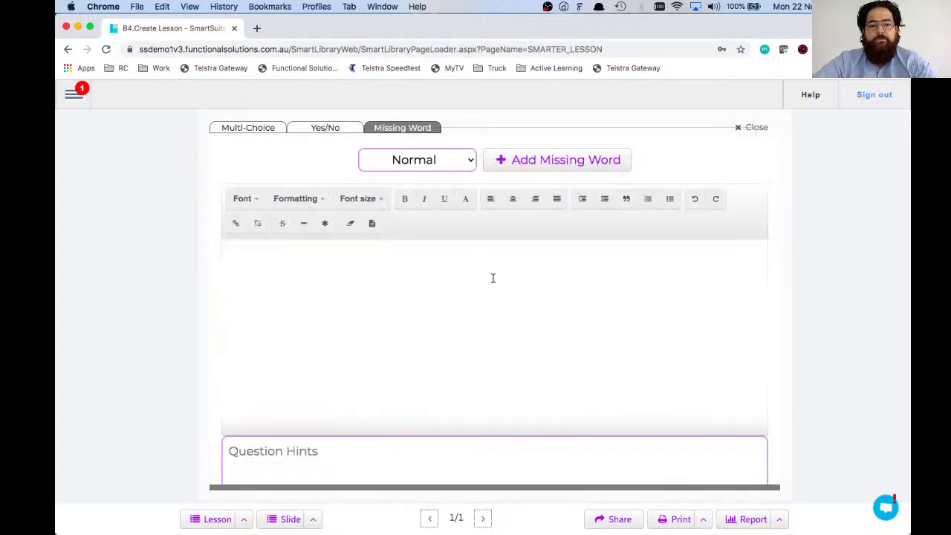
{"action": "left_click", "coordinate": [444, 257]}
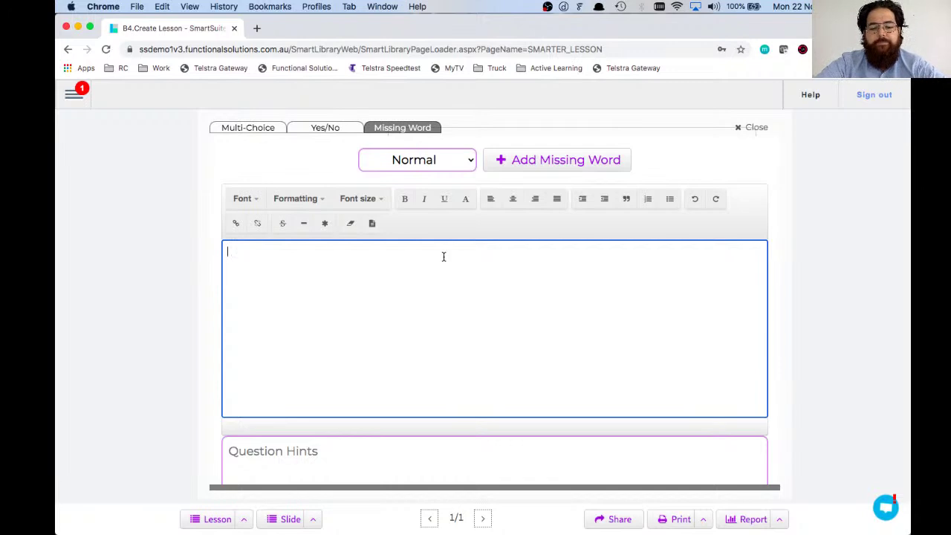
{"action": "type", "text": "The che"}
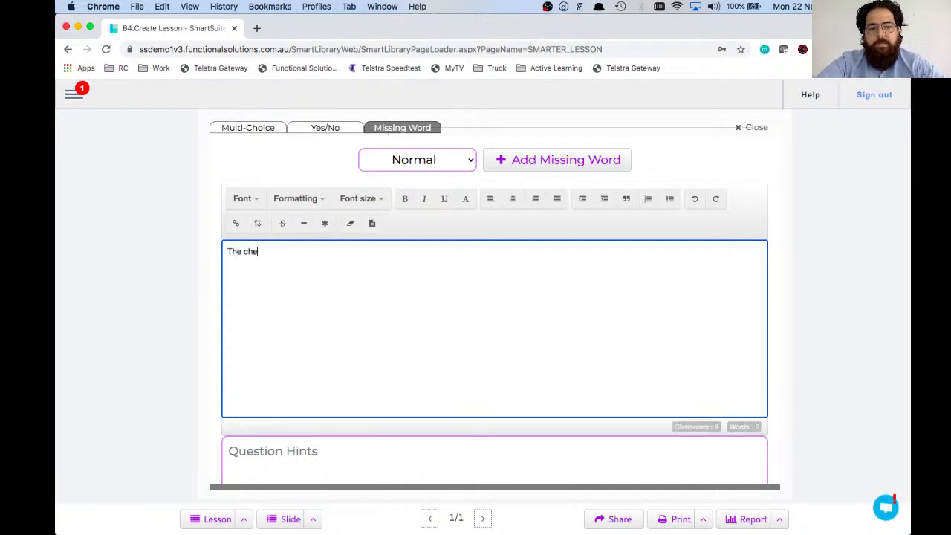
{"action": "type", "text": "mical formula for water is"}
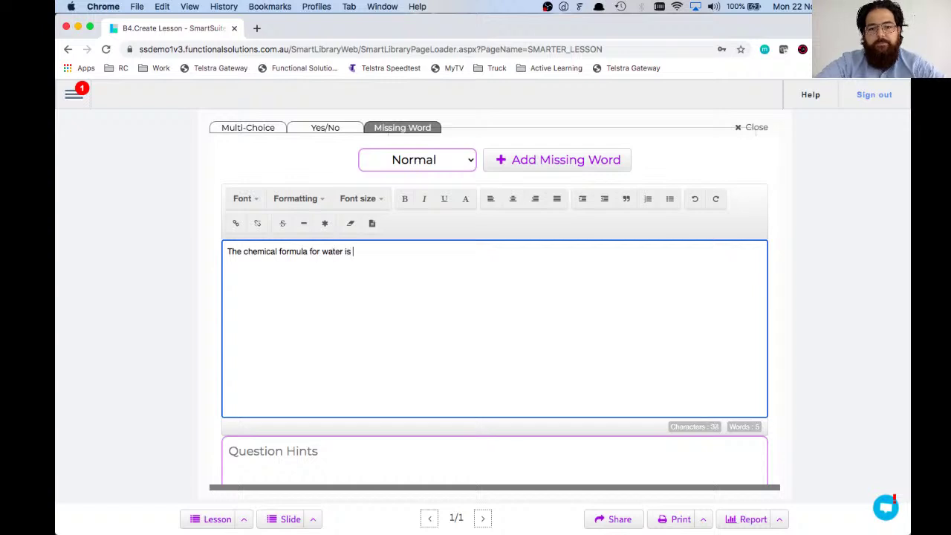
{"action": "left_click", "coordinate": [565, 168]}
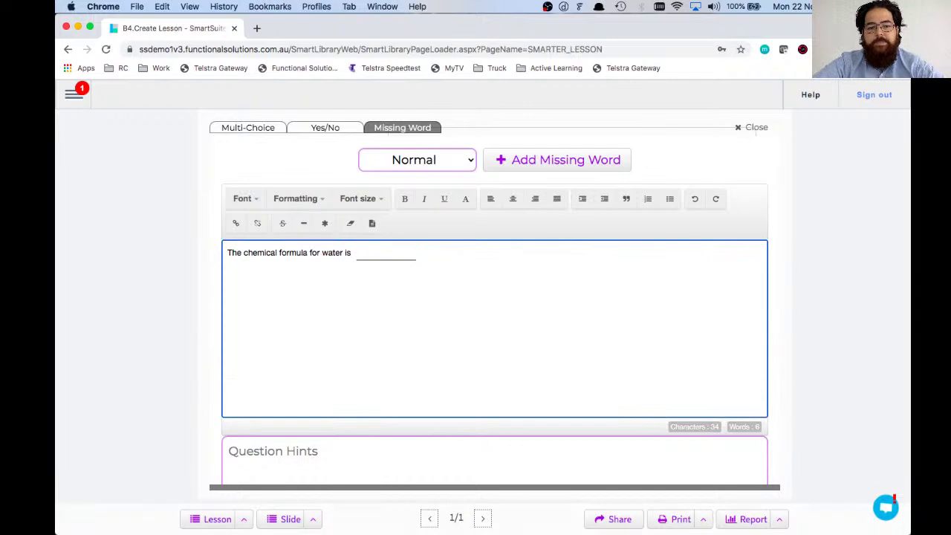
{"action": "left_click", "coordinate": [360, 255]}
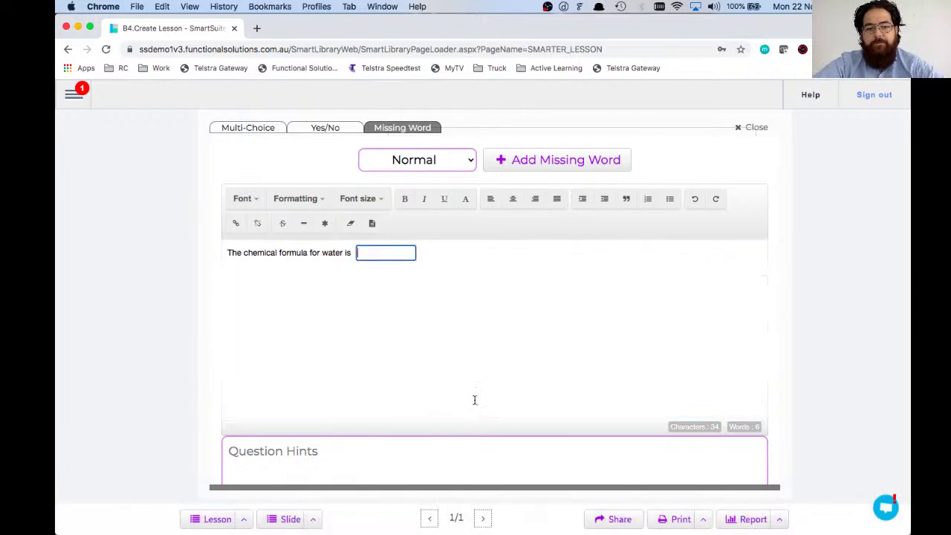
{"action": "type", "text": "h2"}
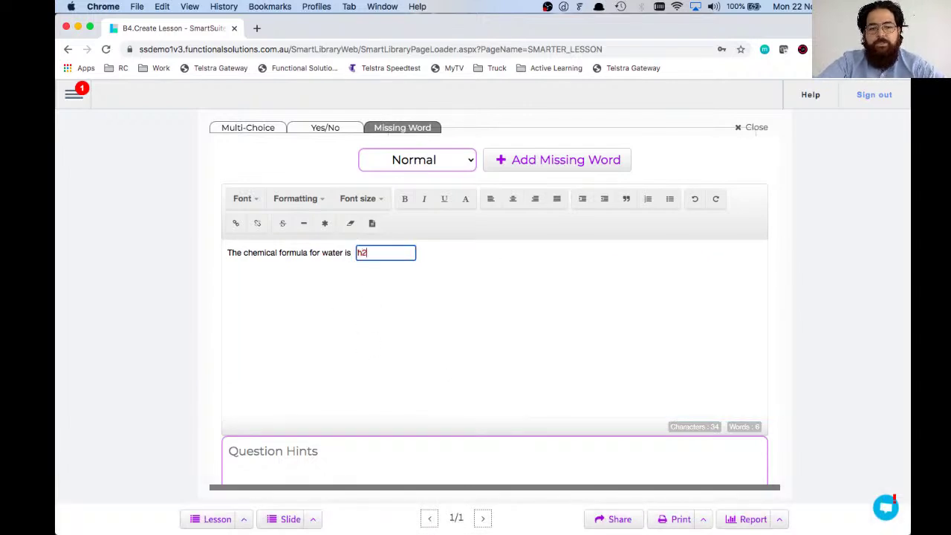
{"action": "type", "text": "o"}
Give the missing-word question the hint "They reference this in the video above at the 2minute mark" and save it
{"action": "left_click", "coordinate": [523, 450]}
{"action": "scroll", "coordinate": [518, 335], "scroll_direction": "down", "scroll_amount": 2}
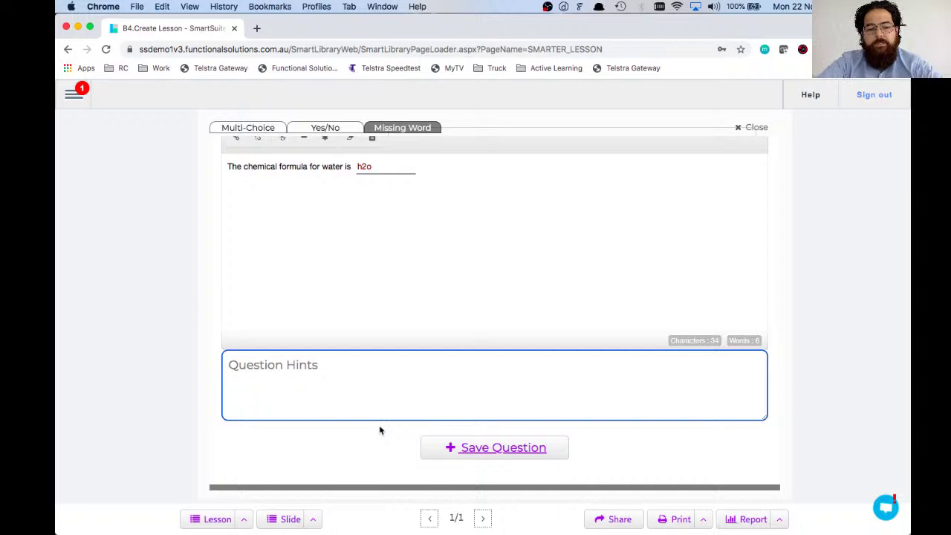
{"action": "type", "text": "They referen"}
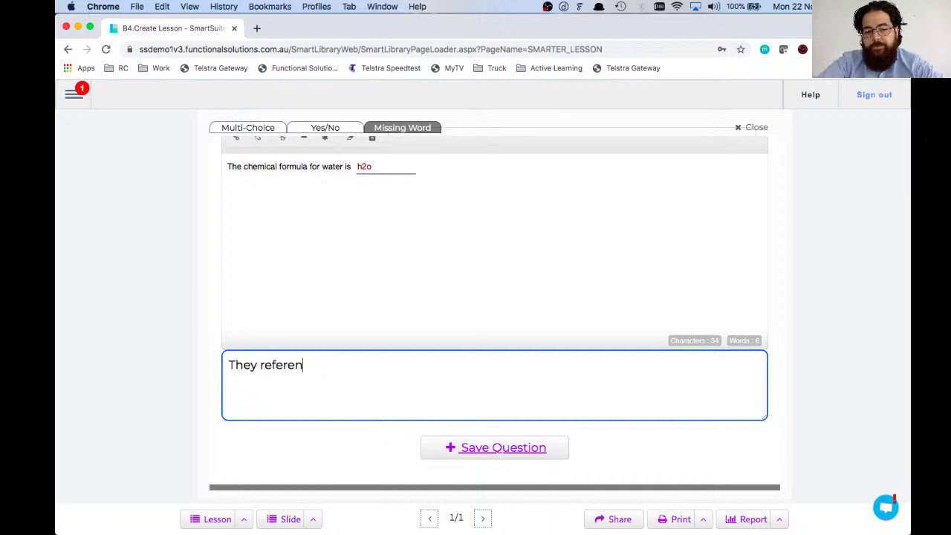
{"action": "type", "text": "ce this in the vi"}
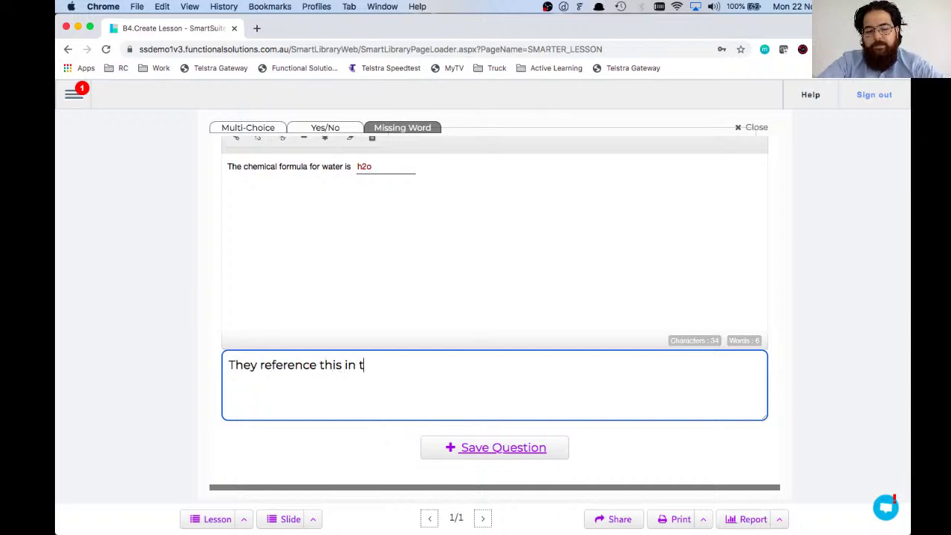
{"action": "type", "text": "deo above at the 2minute mark"}
{"action": "left_click", "coordinate": [484, 453]}
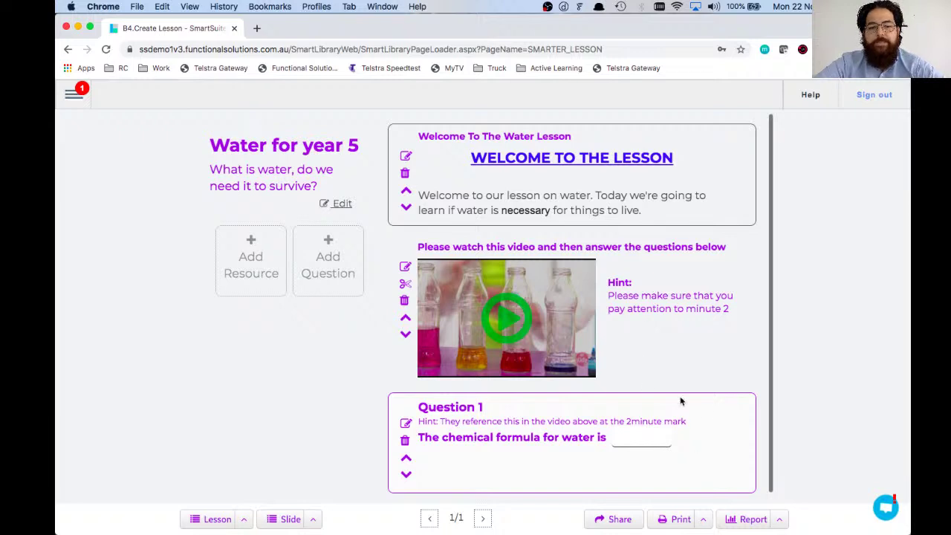
Start a multi-choice question "The following living things need water to survive" with the hint "Please watch the video above."
{"action": "left_click", "coordinate": [341, 269]}
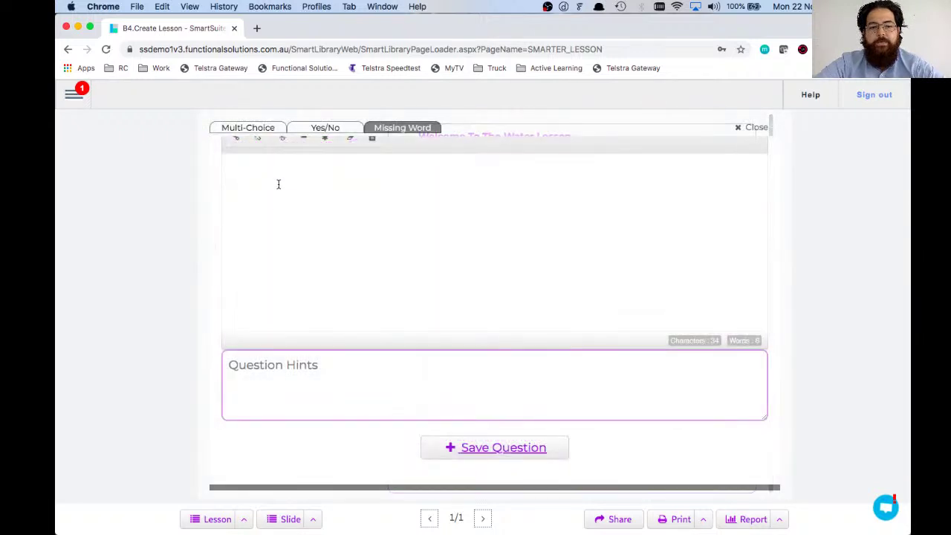
{"action": "left_click", "coordinate": [254, 130]}
{"action": "left_click", "coordinate": [303, 161]}
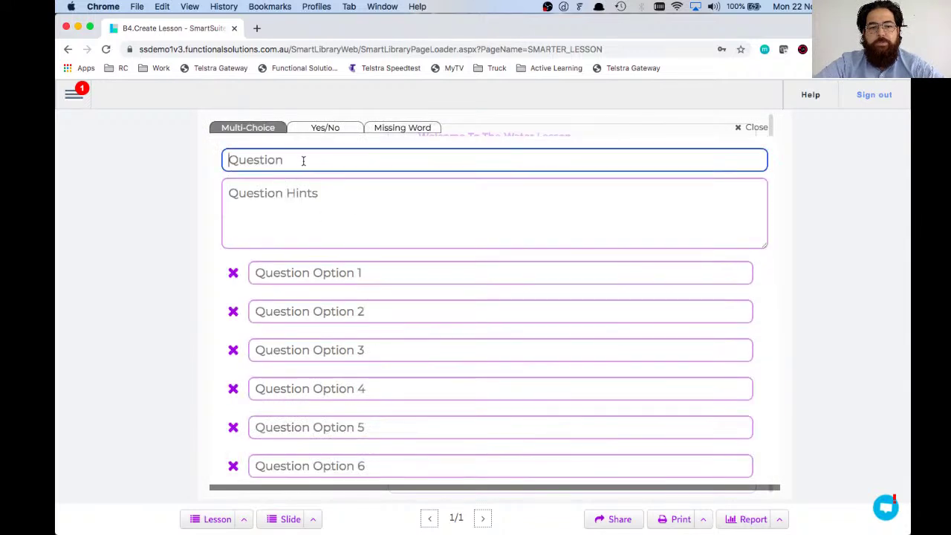
{"action": "type", "text": "The following living things need water to survive"}
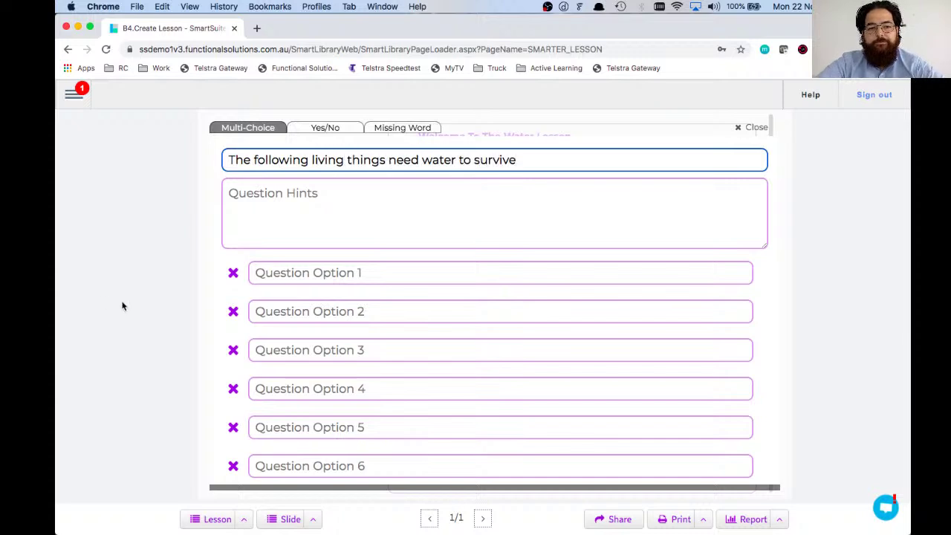
{"action": "left_click", "coordinate": [271, 226]}
{"action": "type", "text": "Please watch the video above"}
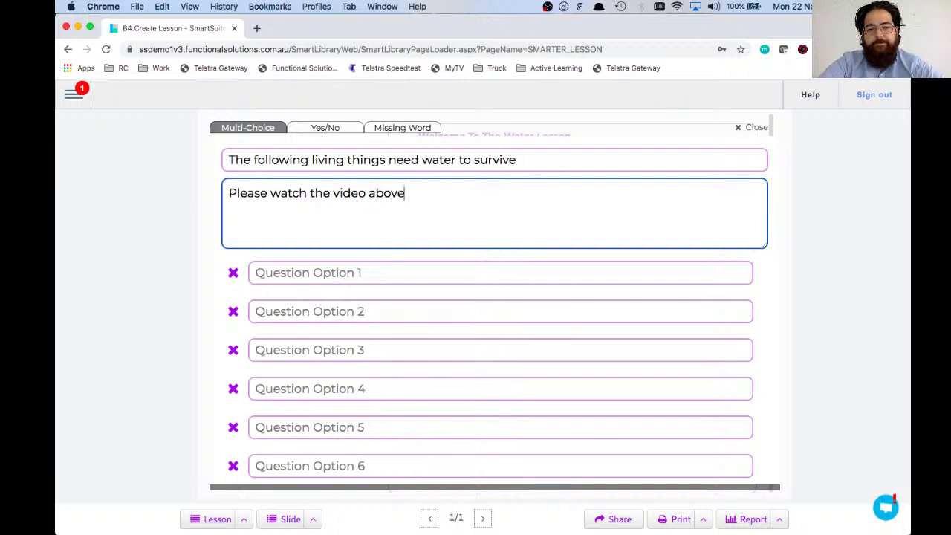
{"action": "type", "text": "."}
Enter the four answer options "Mammals", "Plants", "Humans" and "All of the above" for the multi-choice question
{"action": "left_click", "coordinate": [308, 272]}
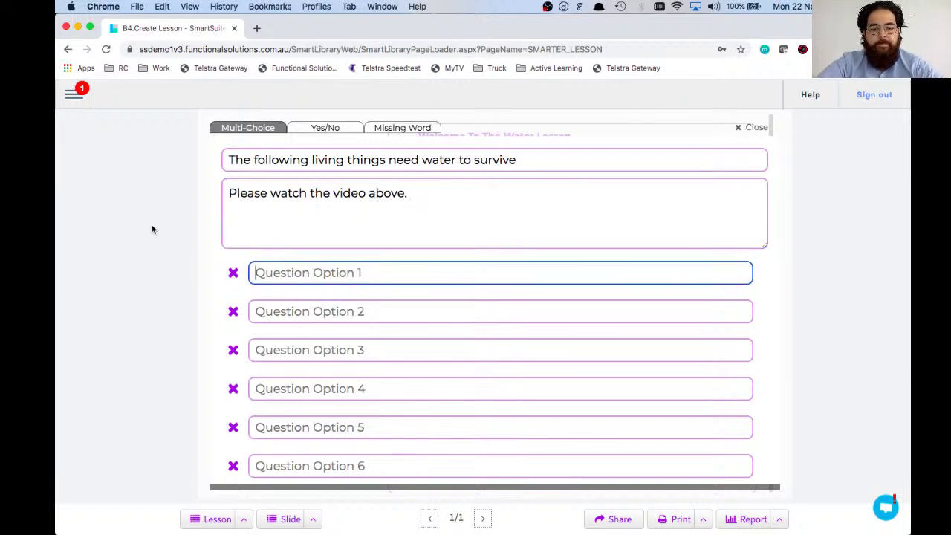
{"action": "type", "text": "Mammals"}
{"action": "key", "text": "Tab"}
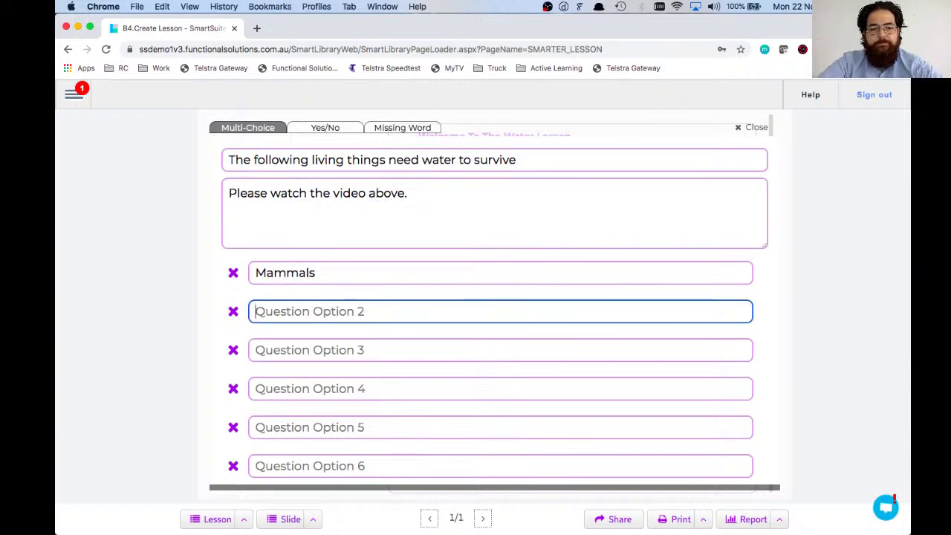
{"action": "type", "text": "Plants"}
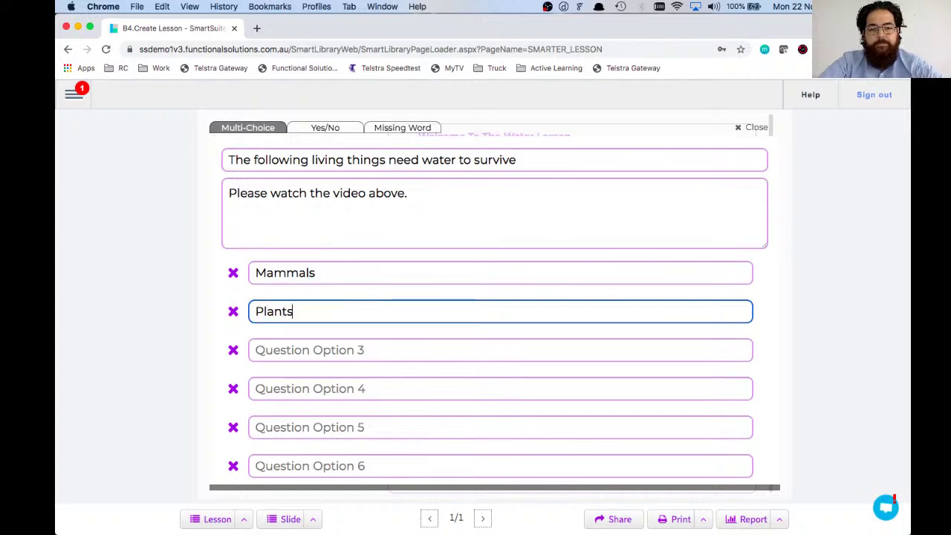
{"action": "key", "text": "Tab"}
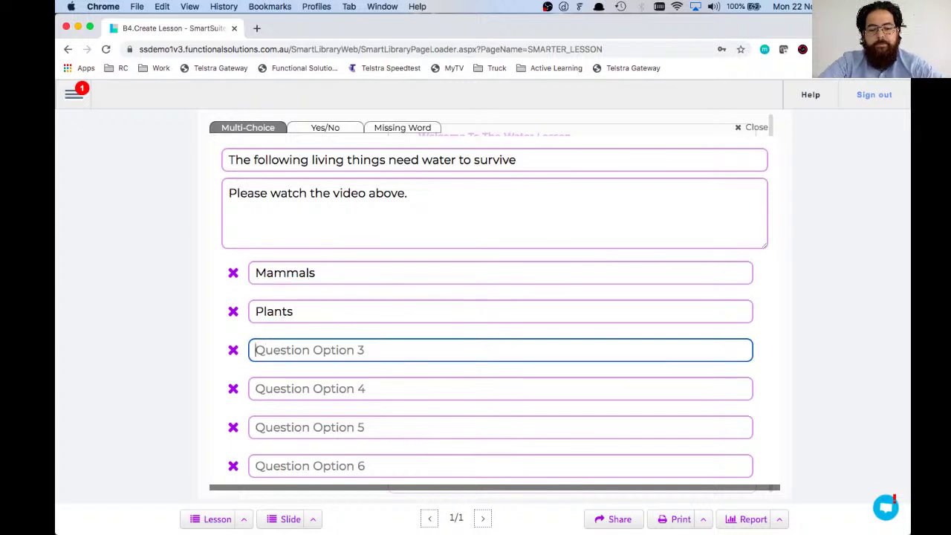
{"action": "type", "text": "Humans"}
{"action": "key", "text": "Tab"}
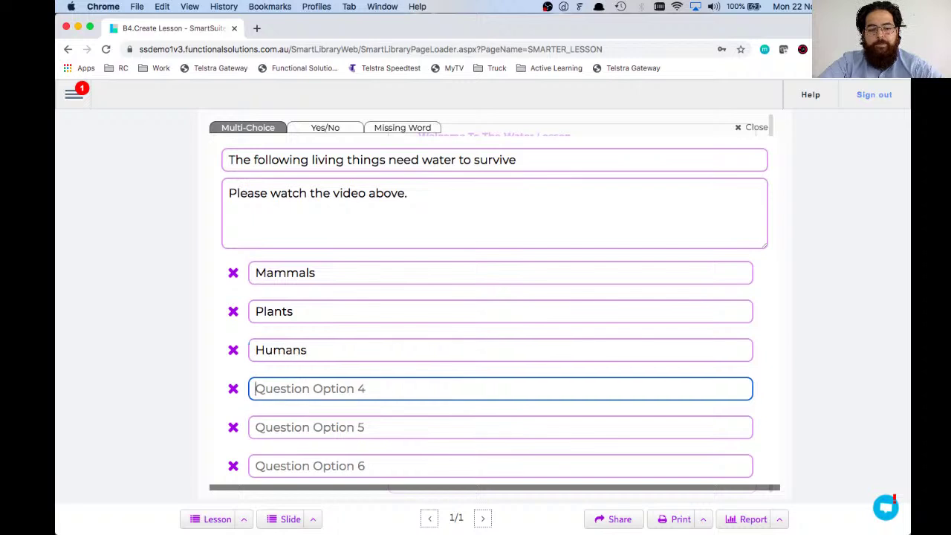
{"action": "type", "text": "All of the above"}
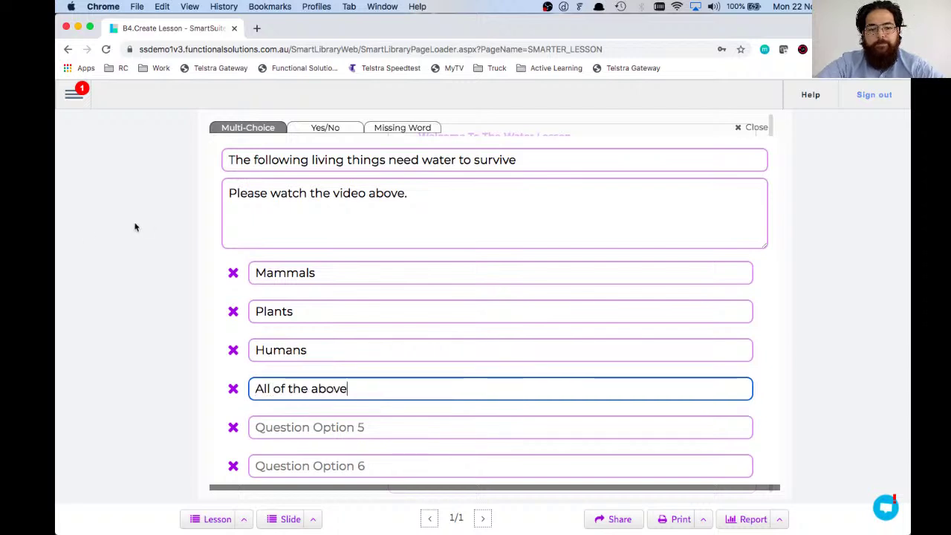
Mark all four filled-in answer options as correct and save the multi-choice question to the lesson
{"action": "left_click", "coordinate": [233, 272]}
{"action": "left_click", "coordinate": [232, 311]}
{"action": "left_click", "coordinate": [232, 350]}
{"action": "left_click", "coordinate": [233, 389]}
{"action": "left_click", "coordinate": [410, 275]}
{"action": "scroll", "coordinate": [410, 277], "scroll_direction": "down", "scroll_amount": 2}
{"action": "left_click", "coordinate": [412, 277]}
{"action": "left_click", "coordinate": [419, 264]}
{"action": "left_click", "coordinate": [479, 443]}
{"action": "left_click", "coordinate": [480, 455]}
Review the lesson's welcome text, video resource and both questions in their current order
{"action": "scroll", "coordinate": [686, 342], "scroll_direction": "down", "scroll_amount": 2}
{"action": "scroll", "coordinate": [684, 329], "scroll_direction": "down", "scroll_amount": 2}
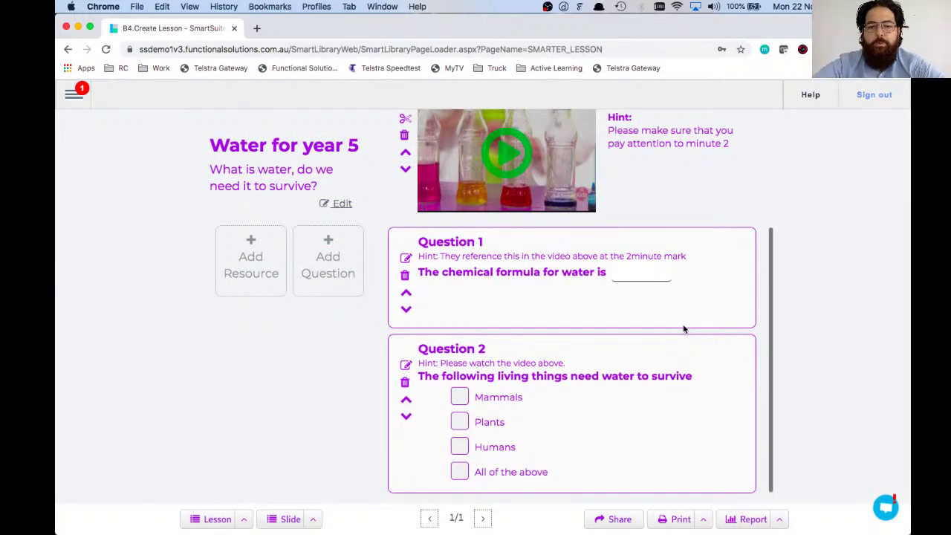
{"action": "scroll", "coordinate": [684, 329], "scroll_direction": "up", "scroll_amount": 3}
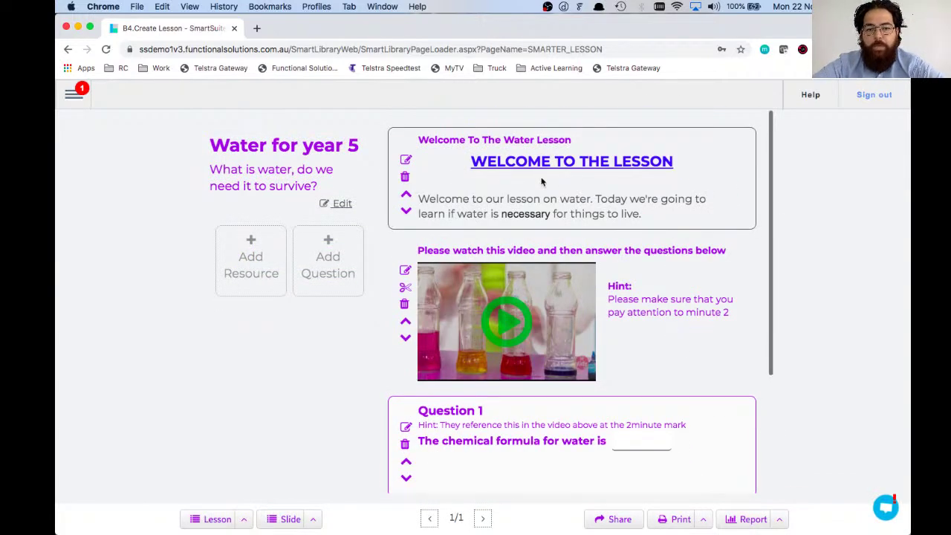
{"action": "scroll", "coordinate": [707, 255], "scroll_direction": "down", "scroll_amount": 2}
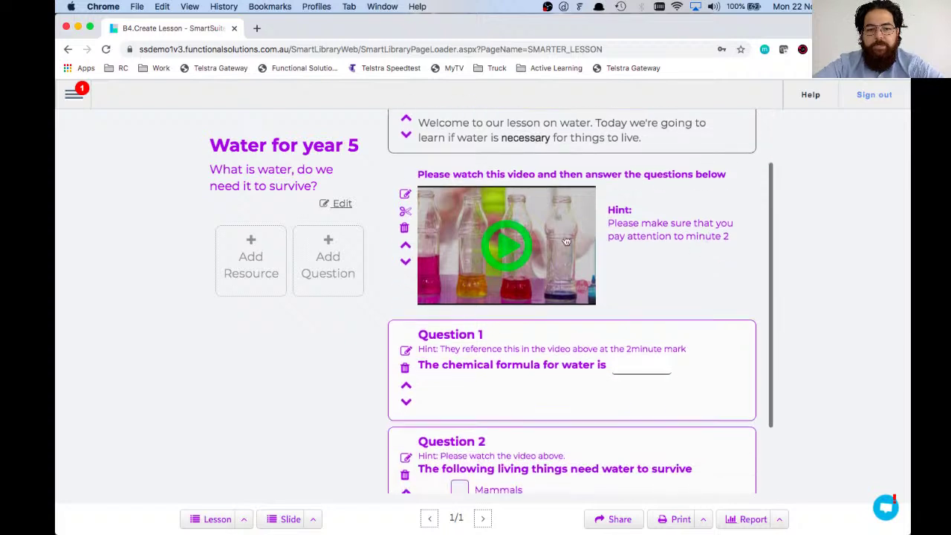
{"action": "scroll", "coordinate": [624, 230], "scroll_direction": "down", "scroll_amount": 2}
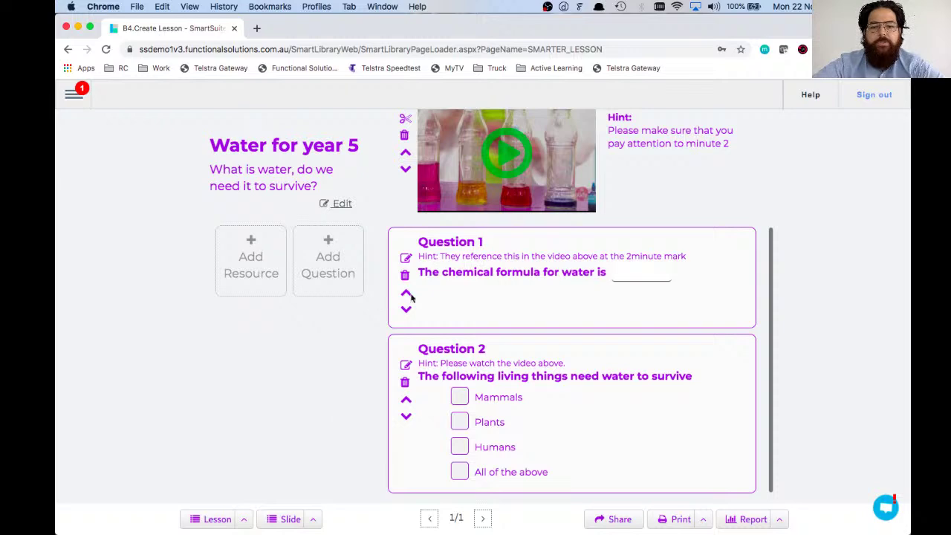
{"action": "scroll", "coordinate": [560, 356], "scroll_direction": "up", "scroll_amount": 1}
{"action": "scroll", "coordinate": [562, 356], "scroll_direction": "up", "scroll_amount": 3}
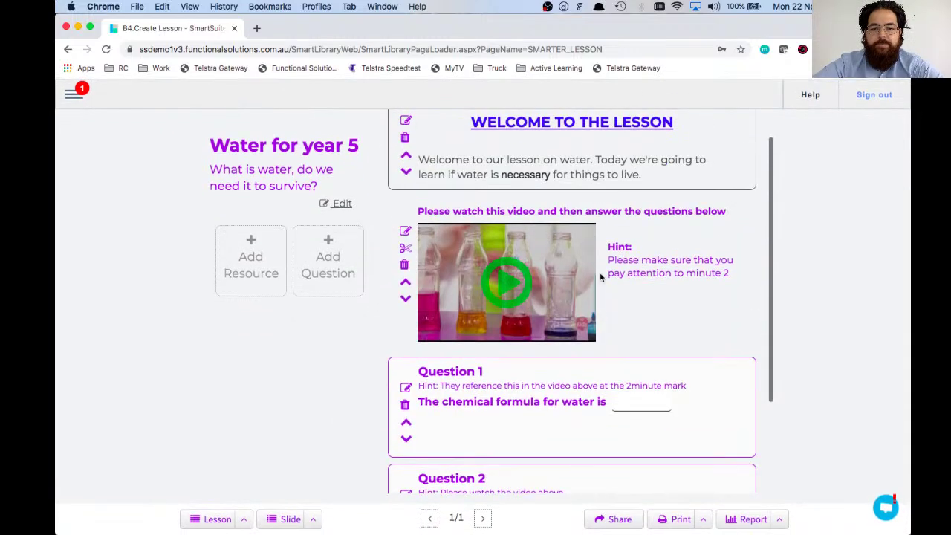
{"action": "scroll", "coordinate": [542, 282], "scroll_direction": "down", "scroll_amount": 3}
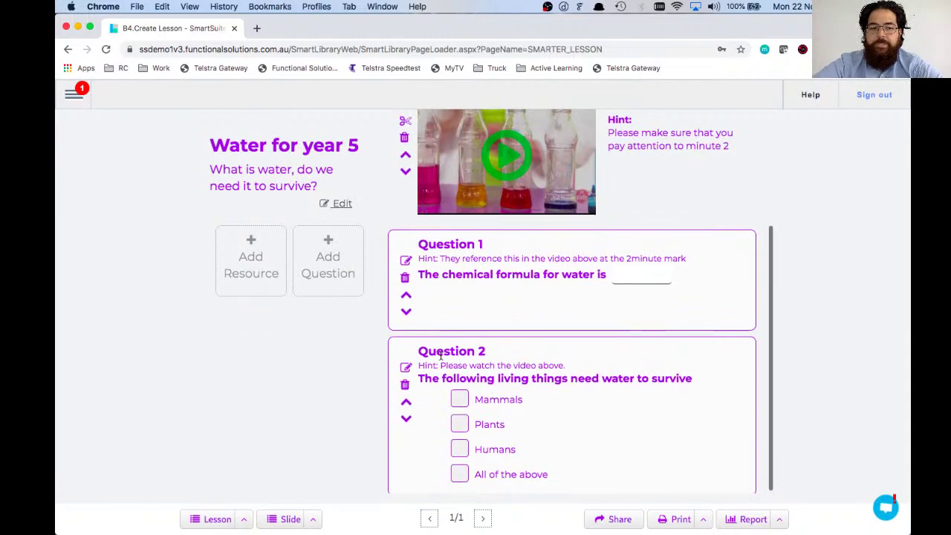
{"action": "scroll", "coordinate": [489, 334], "scroll_direction": "down", "scroll_amount": 1}
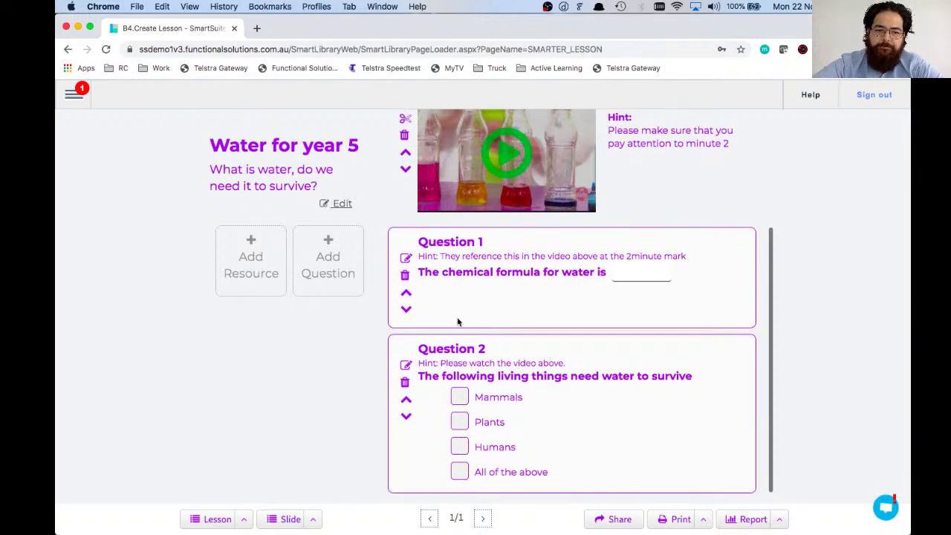
Upload download.png from the Downloads folder to the uploaded files for lesson resources and dismiss the upload list
{"action": "left_click", "coordinate": [260, 262]}
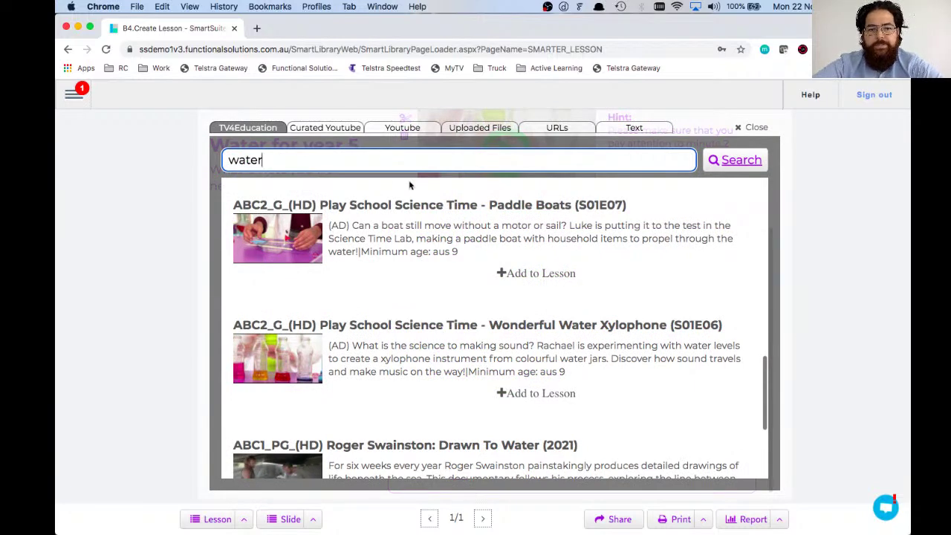
{"action": "left_click", "coordinate": [481, 135]}
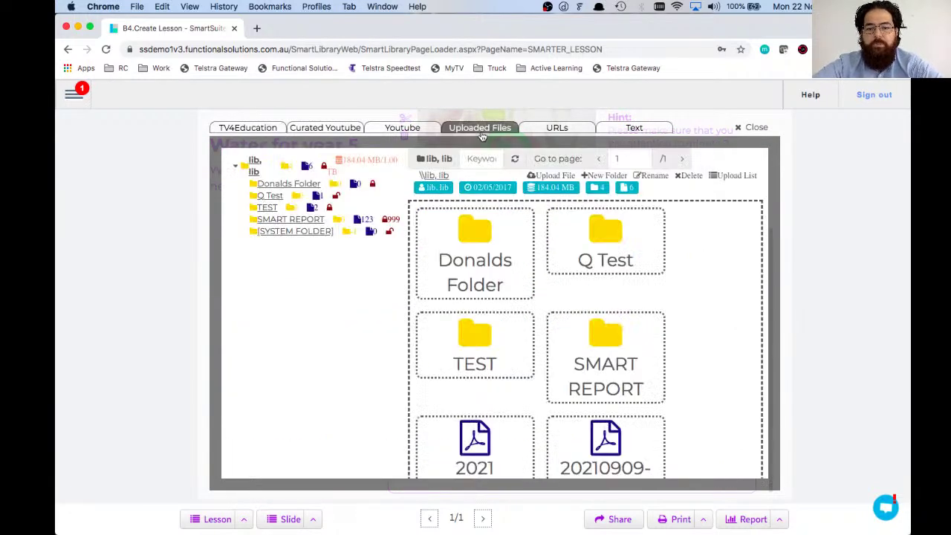
{"action": "left_click", "coordinate": [552, 175]}
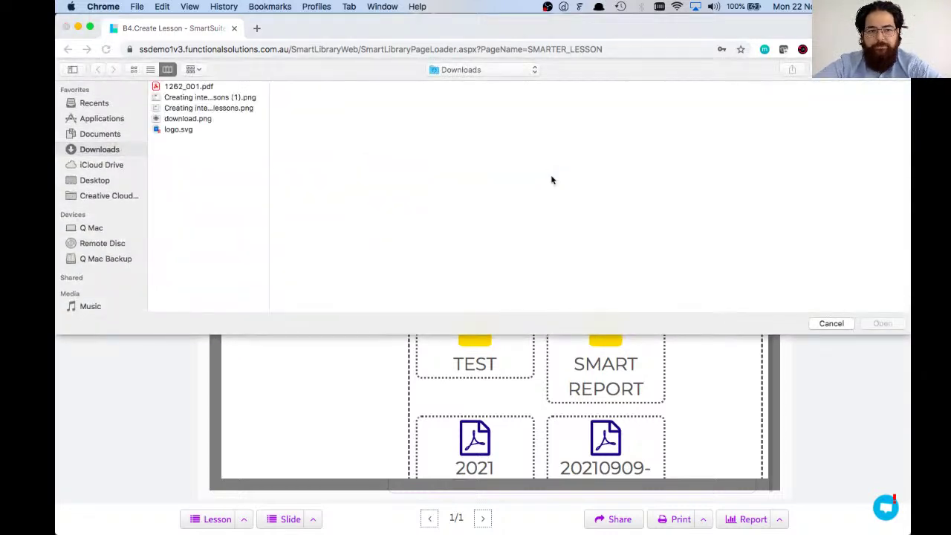
{"action": "double_click", "coordinate": [187, 119]}
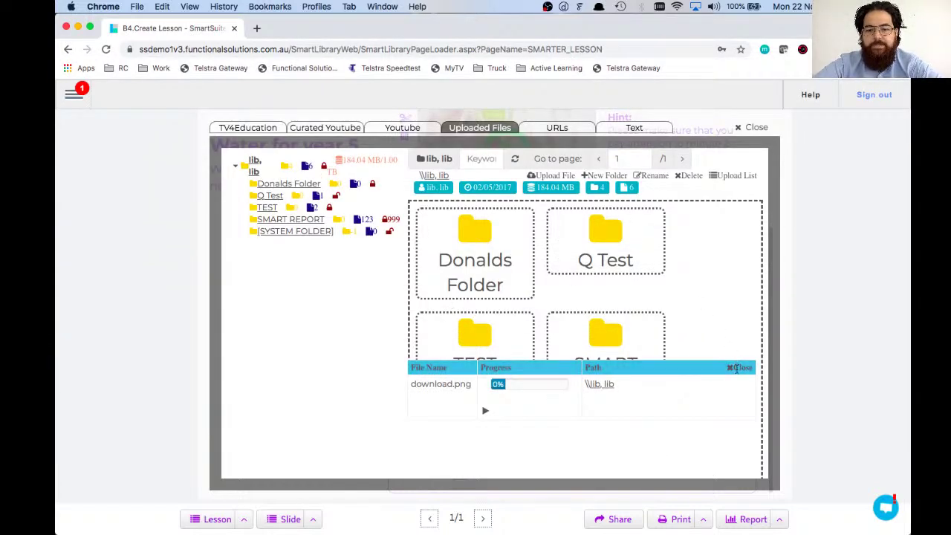
{"action": "left_click", "coordinate": [739, 367]}
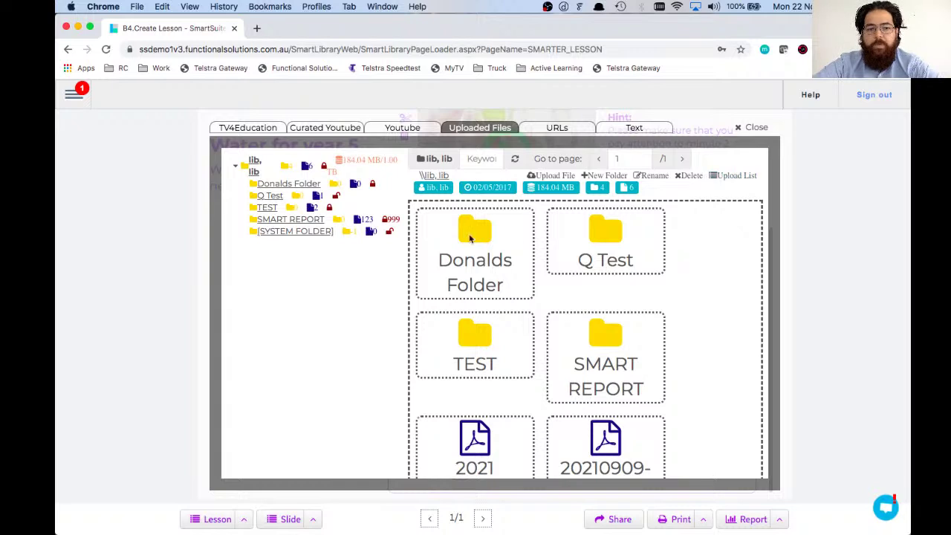
Add mylessons-creatinglesson-parkflipped-1348x1080.png from the uploaded files to the lesson as a resource
{"action": "scroll", "coordinate": [469, 237], "scroll_direction": "down", "scroll_amount": 2}
{"action": "scroll", "coordinate": [470, 238], "scroll_direction": "down", "scroll_amount": 5}
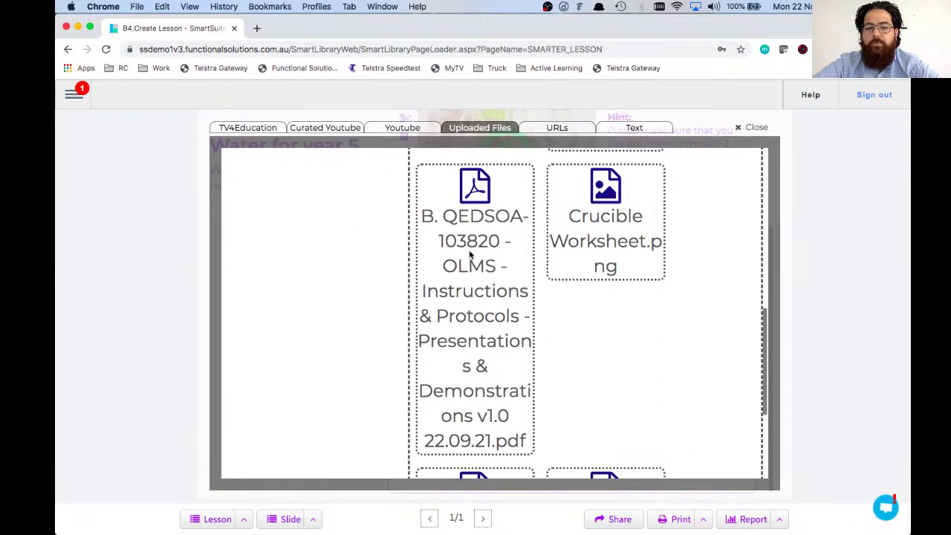
{"action": "scroll", "coordinate": [515, 291], "scroll_direction": "down", "scroll_amount": 4}
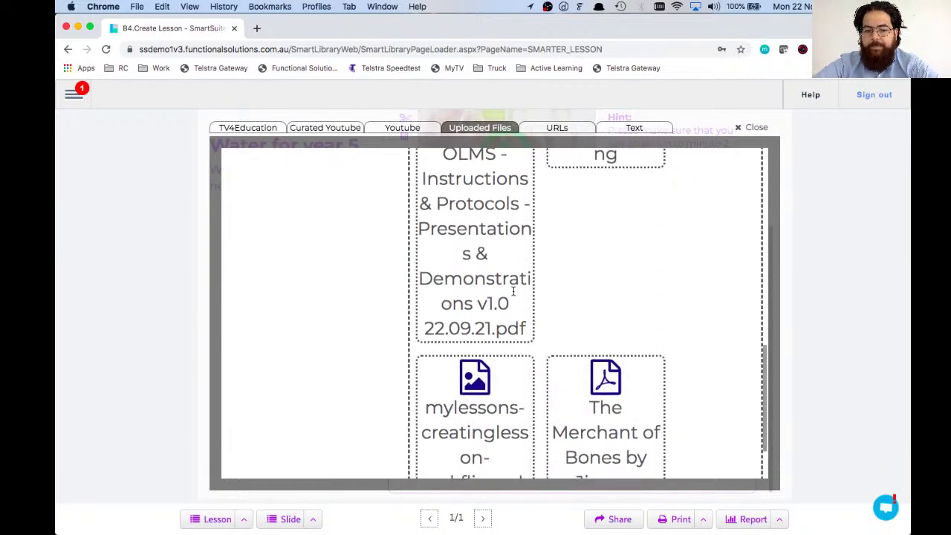
{"action": "scroll", "coordinate": [515, 291], "scroll_direction": "down", "scroll_amount": 1}
{"action": "double_click", "coordinate": [483, 327]}
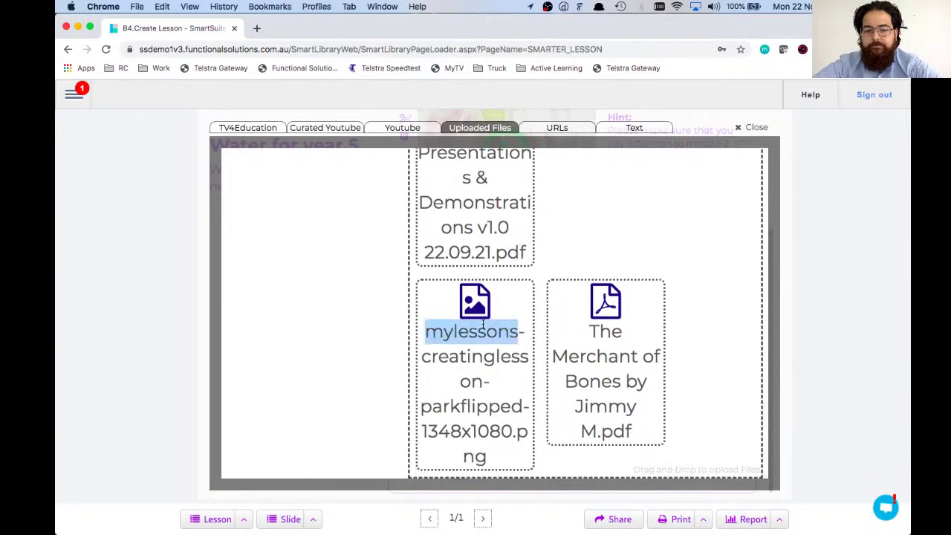
{"action": "double_click", "coordinate": [483, 324]}
{"action": "scroll", "coordinate": [578, 215], "scroll_direction": "up", "scroll_amount": 1}
{"action": "scroll", "coordinate": [578, 215], "scroll_direction": "up", "scroll_amount": 3}
Open the URL resource form and search Google in a new browser tab for "water experiements for year 5"
{"action": "left_click", "coordinate": [558, 128]}
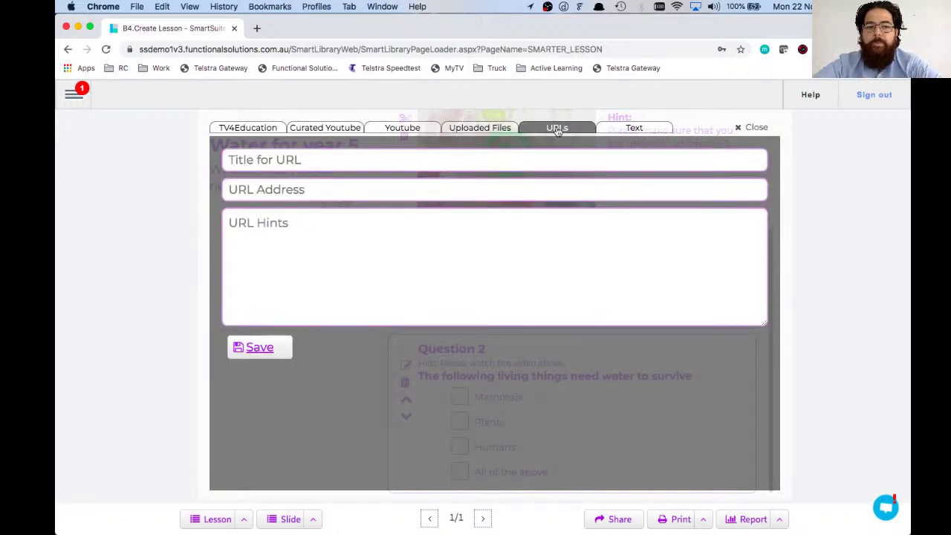
{"action": "key", "text": "super+t"}
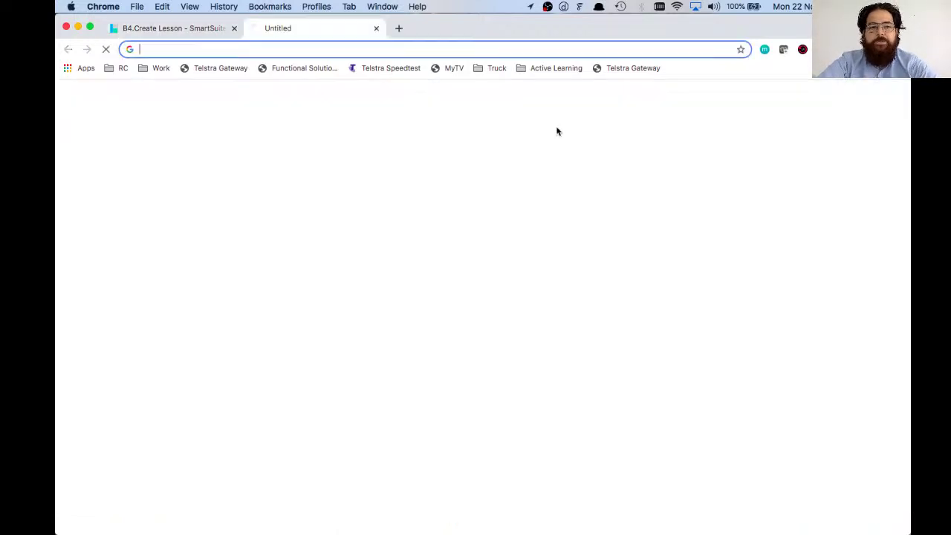
{"action": "type", "text": "google.com/se"}
{"action": "key", "text": "BackSpace"}
{"action": "key", "text": "BackSpace"}
{"action": "type", "text": "ecom"}
{"action": "key", "text": "Return"}
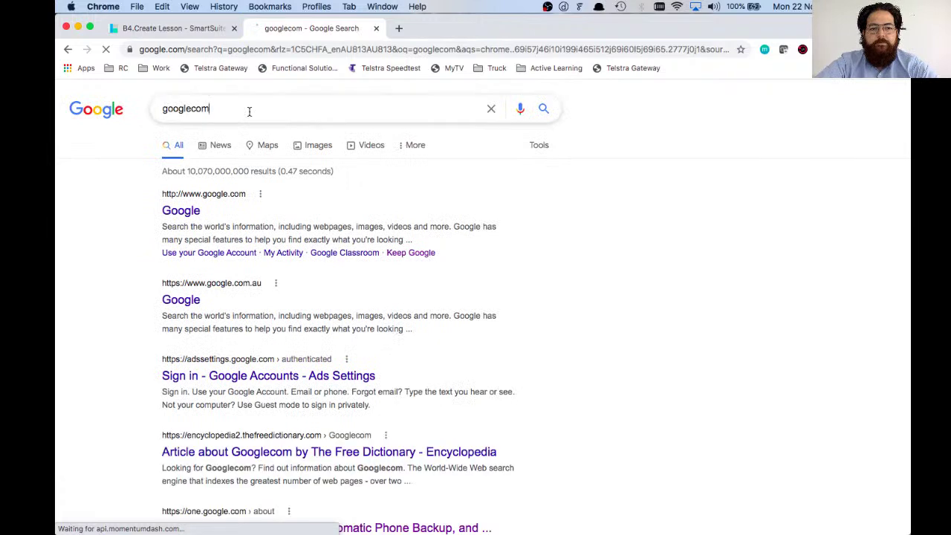
{"action": "double_click", "coordinate": [249, 112]}
{"action": "type", "text": "wa"}
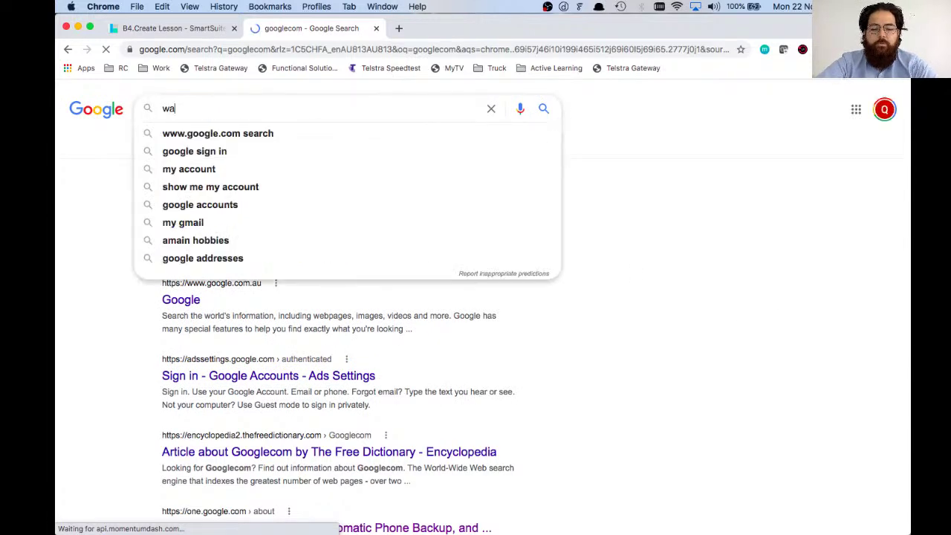
{"action": "type", "text": "ter experiements for year 5"}
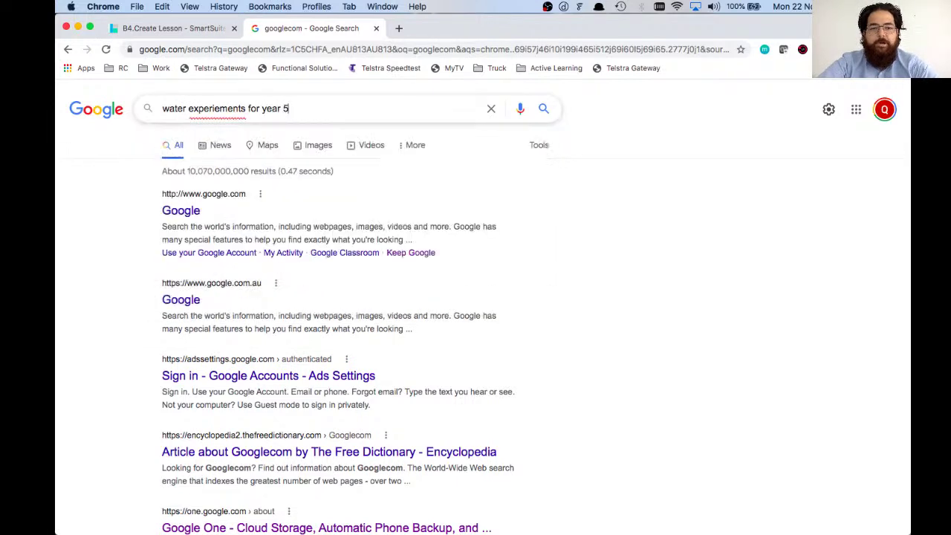
{"action": "key", "text": "Return"}
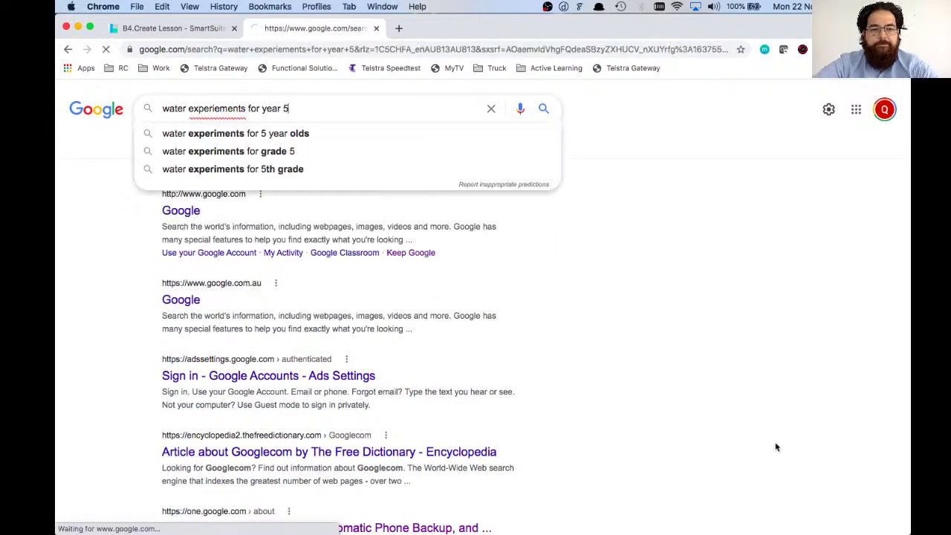
Open the "STEM Water Projects and Science Experiments For Kids" result, copy its web address and return to the lesson
{"action": "left_click", "coordinate": [316, 256]}
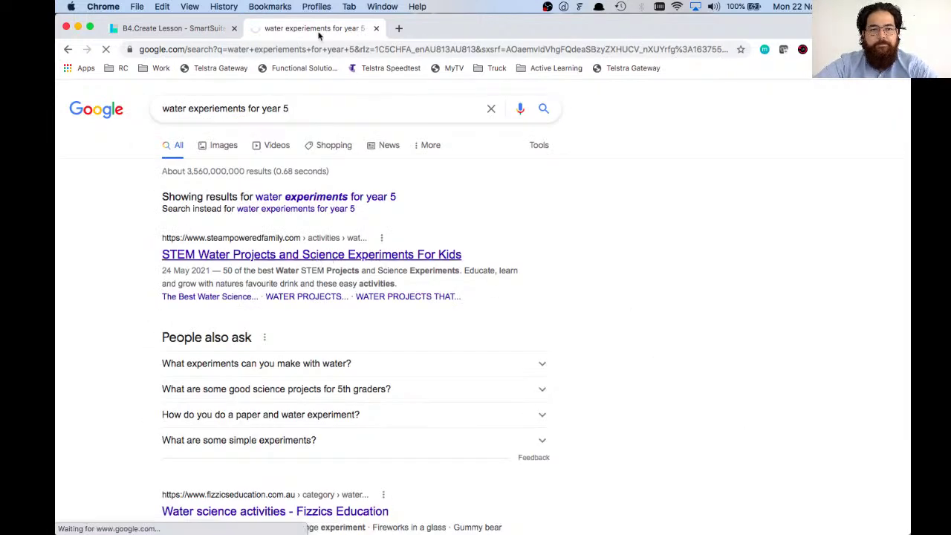
{"action": "left_click", "coordinate": [317, 49]}
{"action": "key", "text": "super+c"}
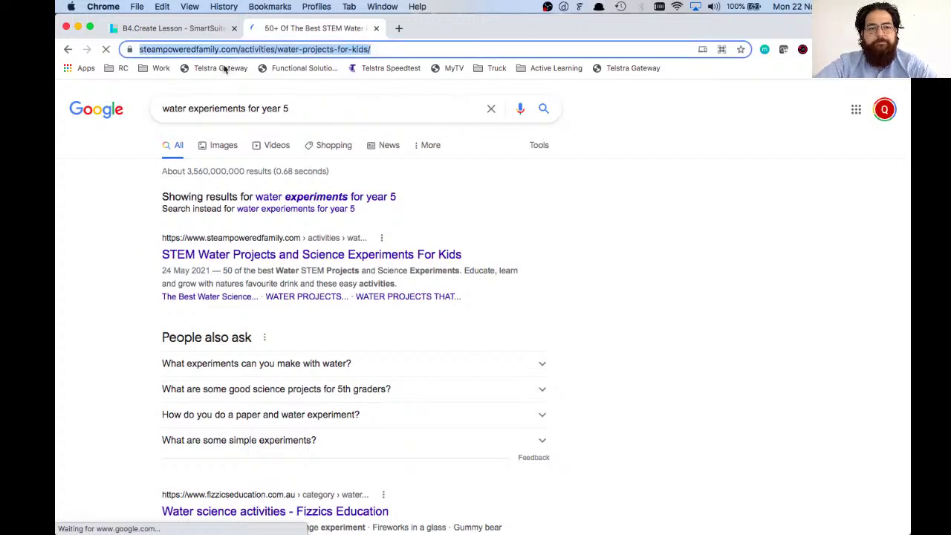
{"action": "left_click", "coordinate": [195, 30]}
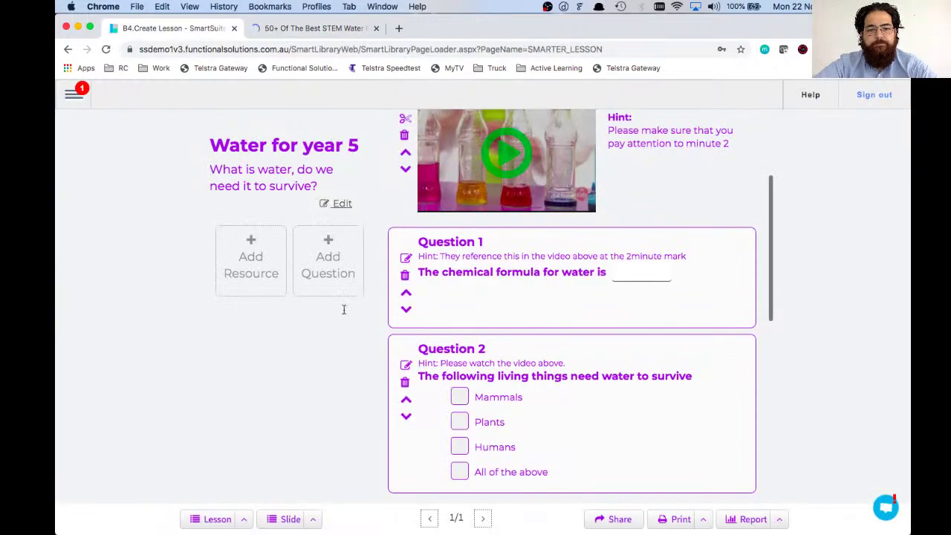
Start a URL resource titled "Activity to try at home" and paste the copied steampoweredfamily.com address into it
{"action": "left_click", "coordinate": [248, 258]}
{"action": "left_click", "coordinate": [322, 163]}
{"action": "type", "text": "Ass"}
{"action": "type", "text": "i"}
{"action": "key", "text": "BackSpace"}
{"action": "key", "text": "BackSpace"}
{"action": "key", "text": "BackSpace"}
{"action": "type", "text": "ctitiv"}
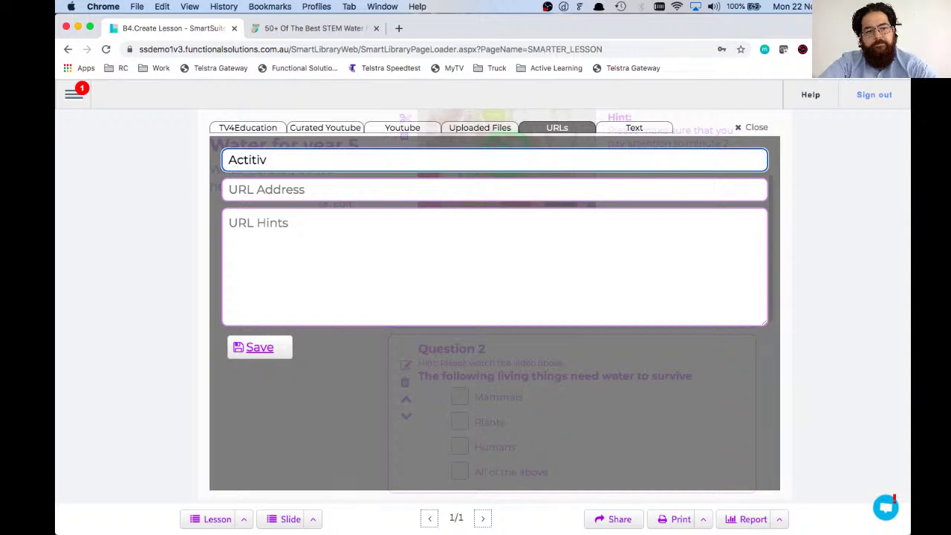
{"action": "type", "text": "y to"}
{"action": "key", "text": "BackSpace"}
{"action": "key", "text": "BackSpace"}
{"action": "key", "text": "BackSpace"}
{"action": "key", "text": "BackSpace"}
{"action": "key", "text": "BackSpace"}
{"action": "key", "text": "BackSpace"}
{"action": "key", "text": "BackSpace"}
{"action": "key", "text": "BackSpace"}
{"action": "type", "text": "vity to try at home"}
{"action": "key", "text": "Tab"}
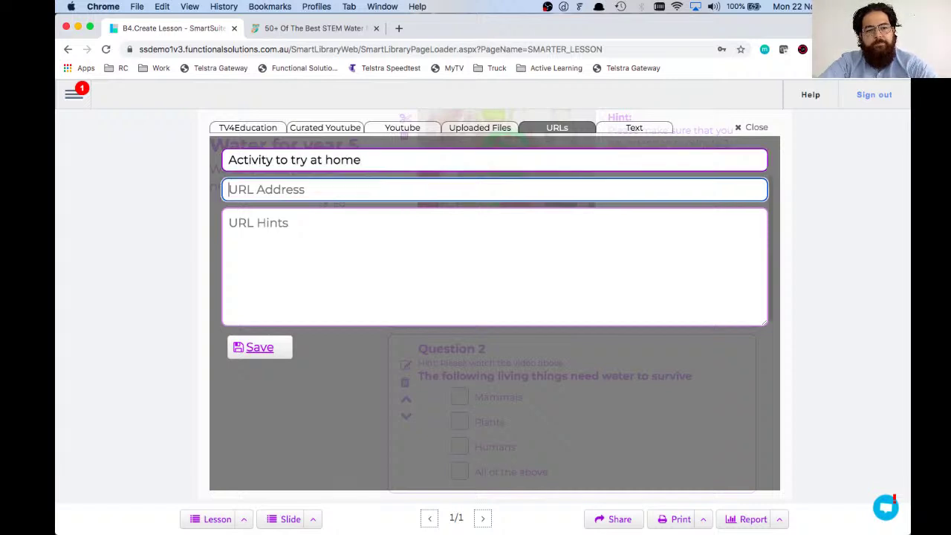
{"action": "key", "text": "super+v"}
Enter the hint "Make sure to try this with your parents only." and save the URL resource to the lesson
{"action": "left_click", "coordinate": [306, 236]}
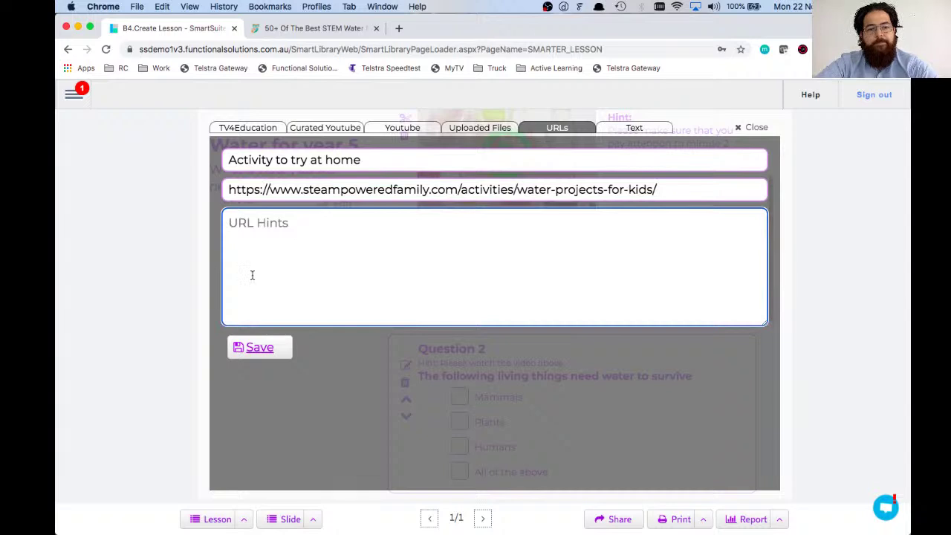
{"action": "type", "text": "Make sure to"}
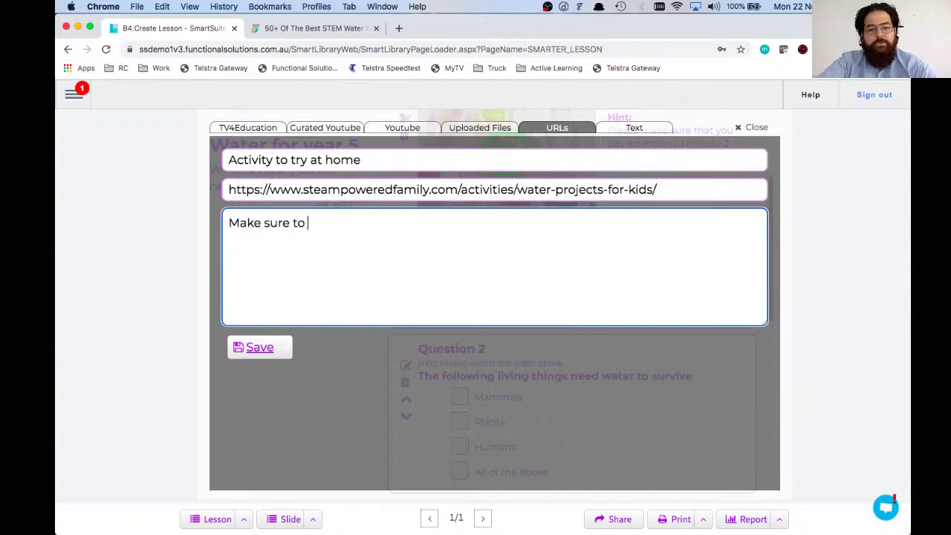
{"action": "type", "text": " try this "}
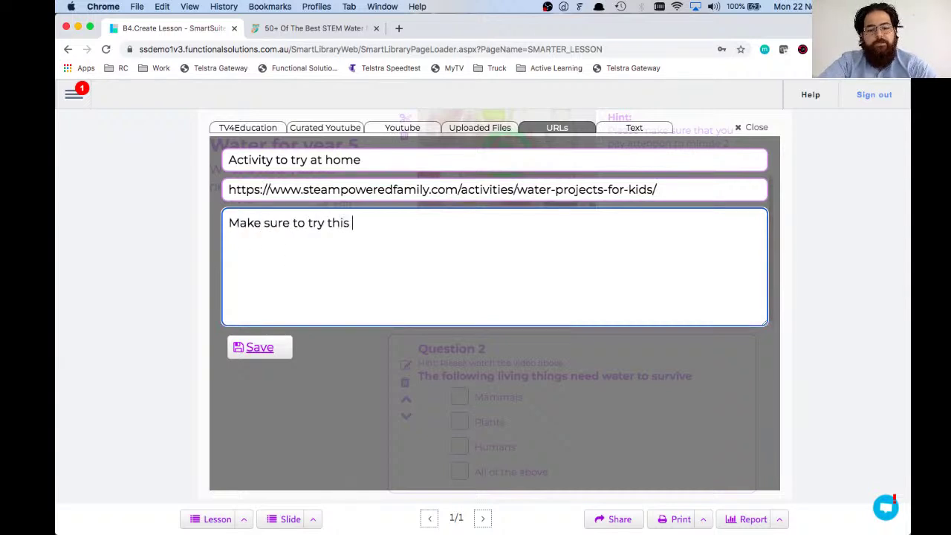
{"action": "type", "text": "with your parents only."}
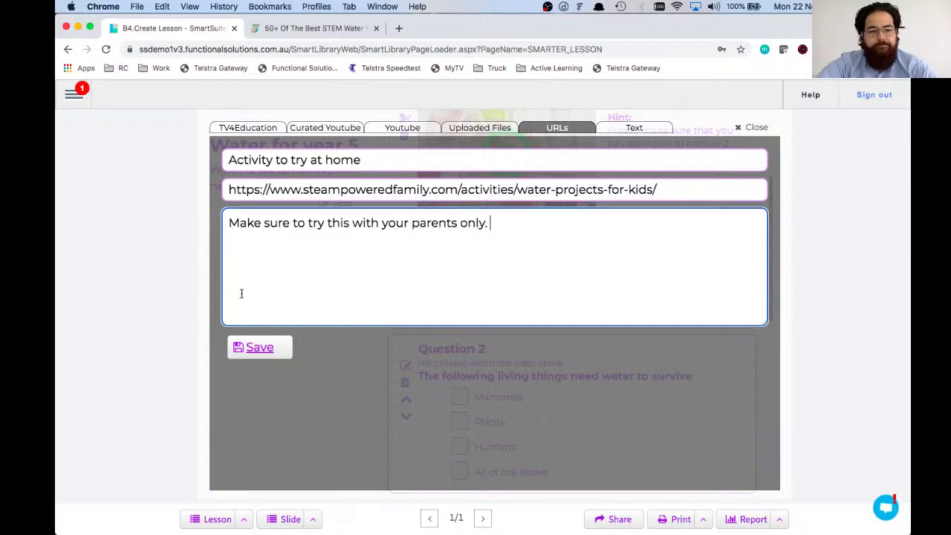
{"action": "left_click", "coordinate": [253, 347]}
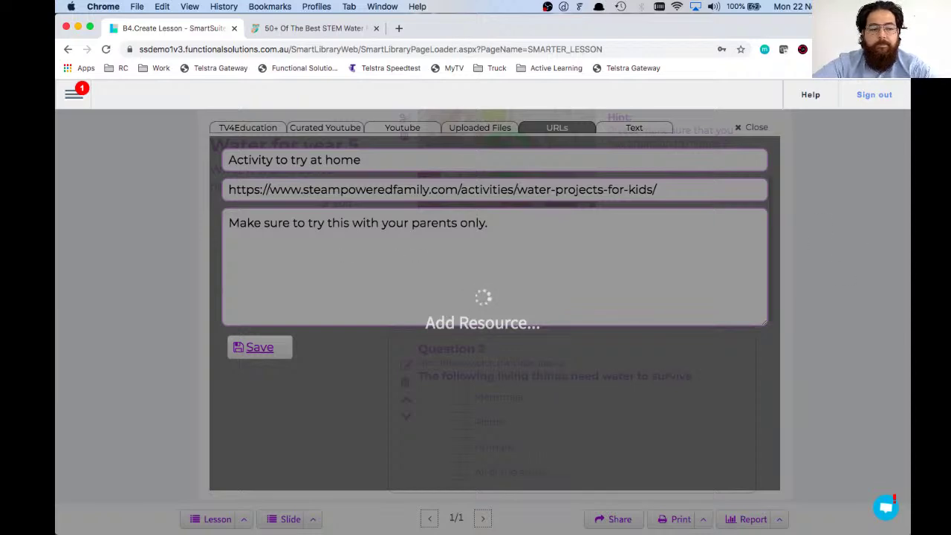
Review the lesson's questions, image resources and the "Activity to try at home" link in their current order
{"action": "scroll", "coordinate": [561, 339], "scroll_direction": "down", "scroll_amount": 10}
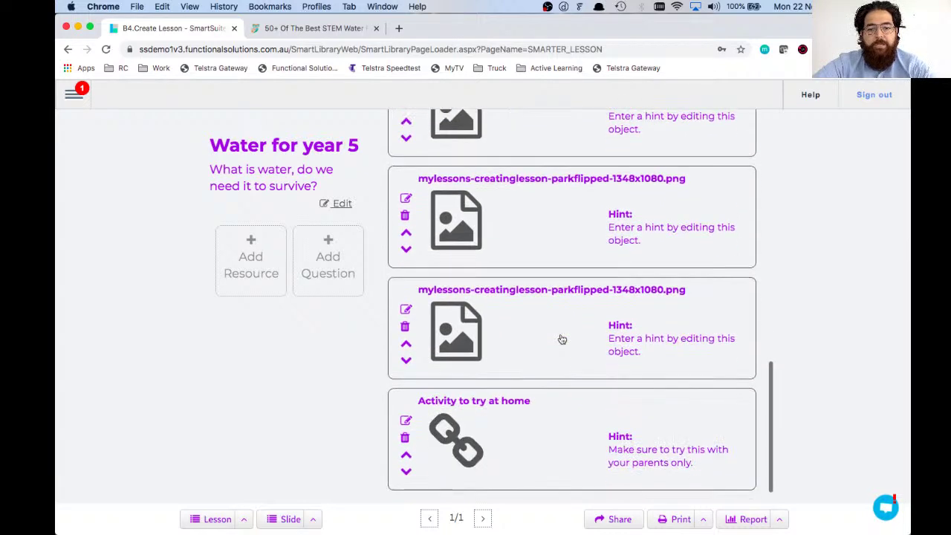
{"action": "scroll", "coordinate": [563, 340], "scroll_direction": "up", "scroll_amount": 1}
{"action": "scroll", "coordinate": [561, 350], "scroll_direction": "down", "scroll_amount": 1}
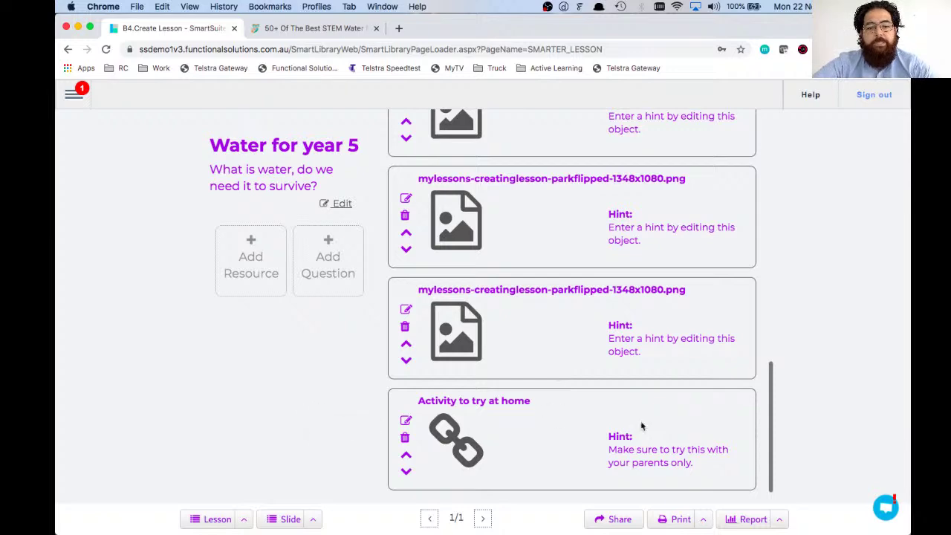
{"action": "scroll", "coordinate": [642, 424], "scroll_direction": "up", "scroll_amount": 15}
{"action": "scroll", "coordinate": [642, 424], "scroll_direction": "down", "scroll_amount": 10}
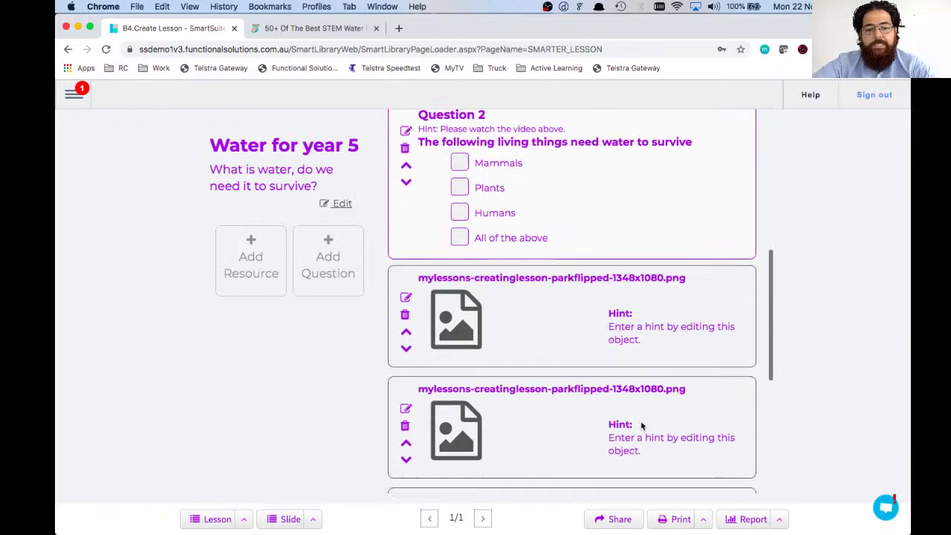
{"action": "scroll", "coordinate": [642, 424], "scroll_direction": "up", "scroll_amount": 3}
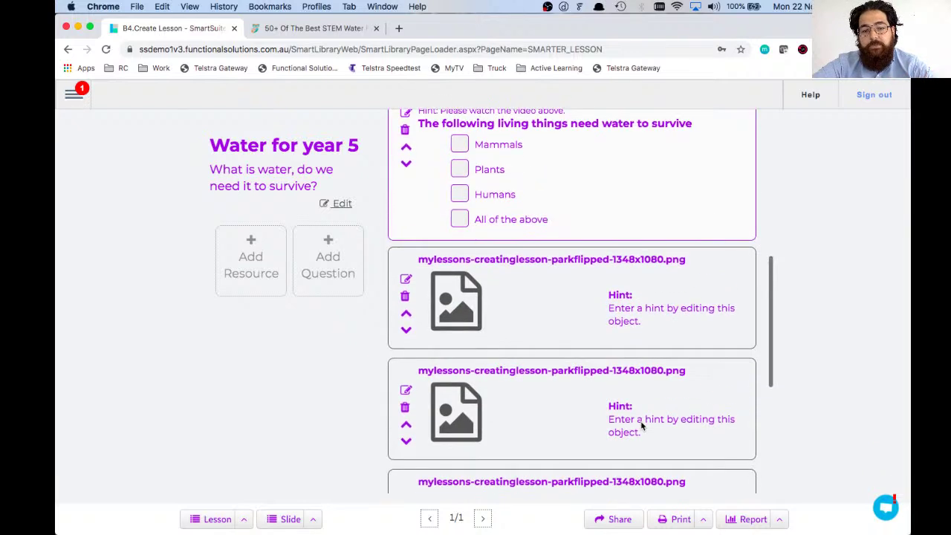
{"action": "scroll", "coordinate": [642, 425], "scroll_direction": "down", "scroll_amount": 1}
{"action": "scroll", "coordinate": [505, 324], "scroll_direction": "down", "scroll_amount": 2}
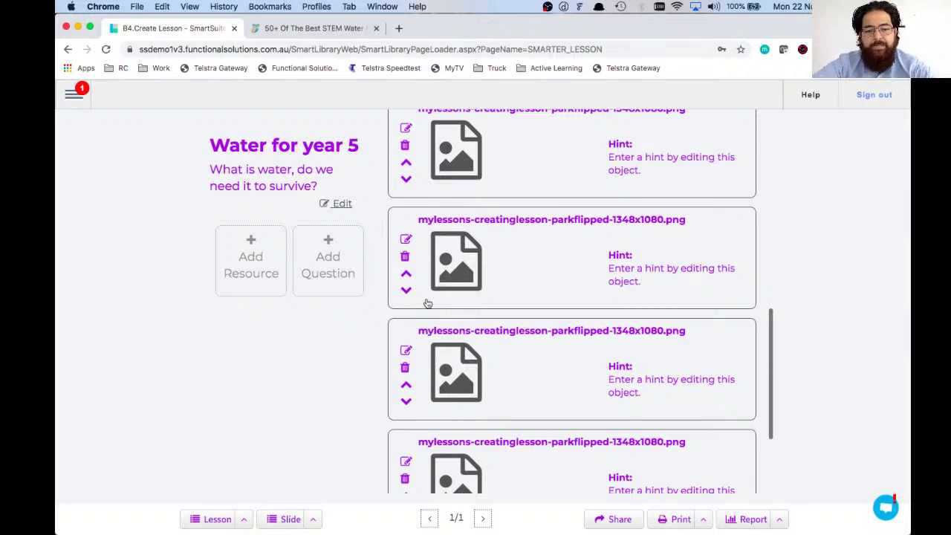
Remove one duplicate mylessons-creatinglesson-parkflipped-1348x1080.png resource from the lesson and close the image preview
{"action": "left_click", "coordinate": [403, 256]}
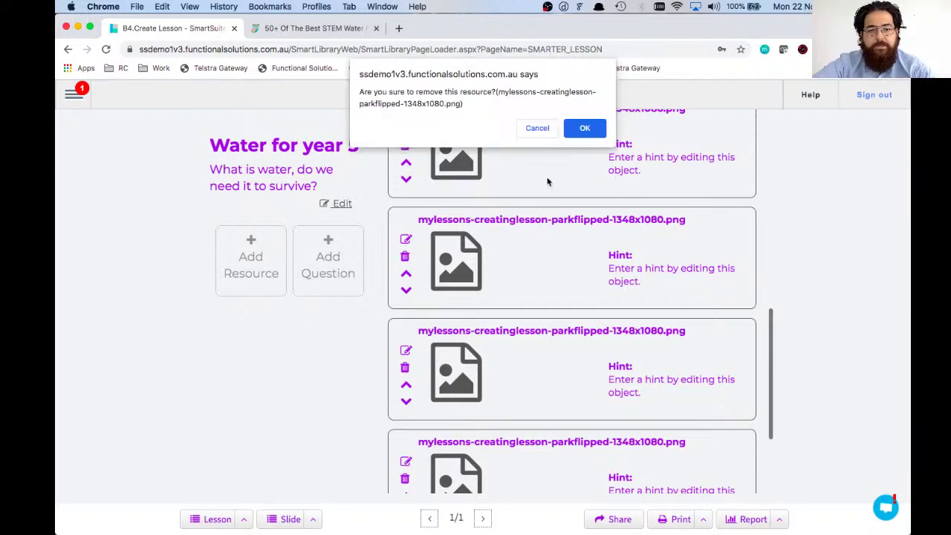
{"action": "left_click", "coordinate": [580, 131]}
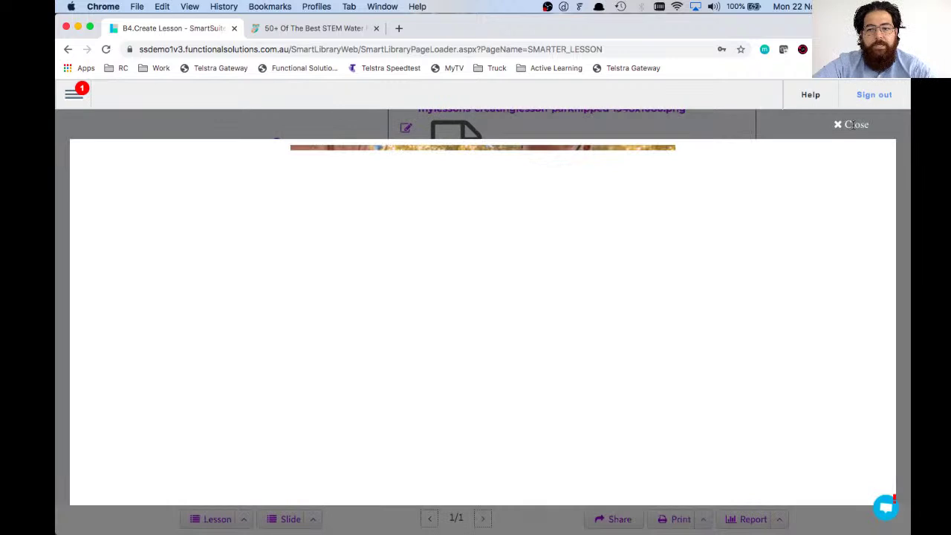
{"action": "left_click", "coordinate": [854, 125]}
Move the "Activity to try at home" resource up one position and close the web page tab it opens
{"action": "scroll", "coordinate": [438, 437], "scroll_direction": "down", "scroll_amount": 2}
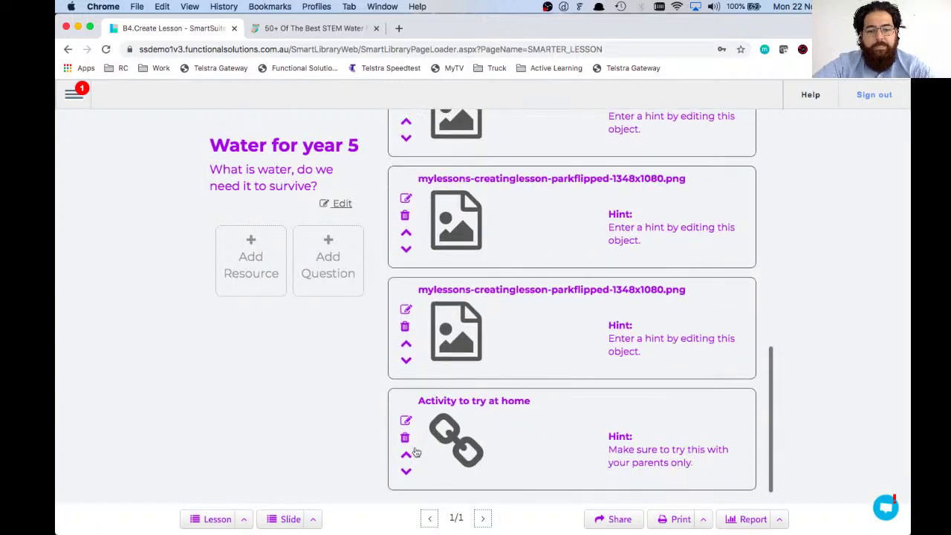
{"action": "left_click", "coordinate": [407, 457]}
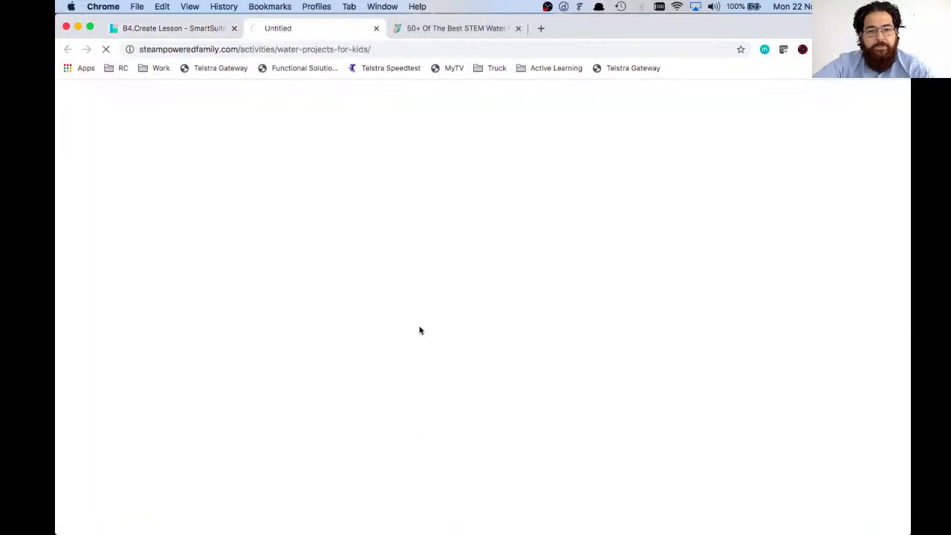
{"action": "key", "text": "super+w"}
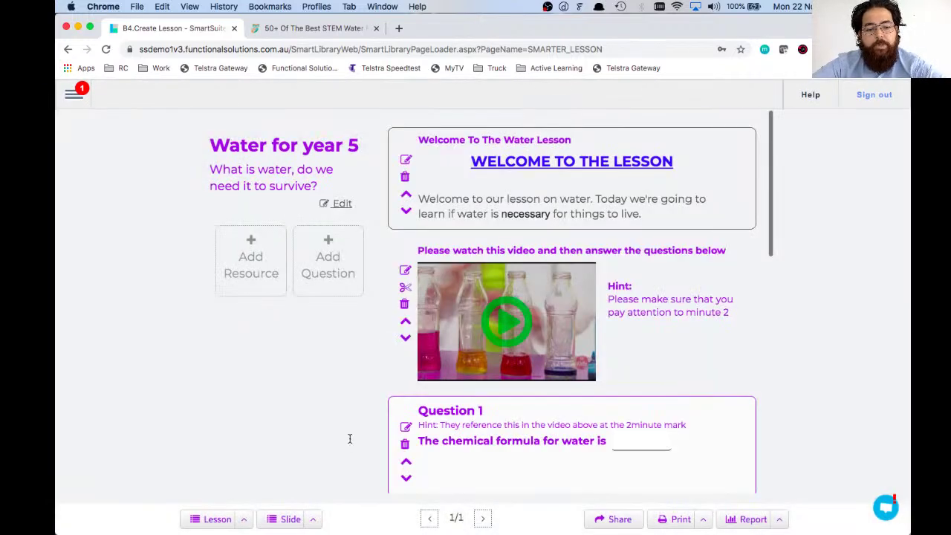
Examine the available options for managing the lesson and its slides
{"action": "left_click", "coordinate": [244, 520]}
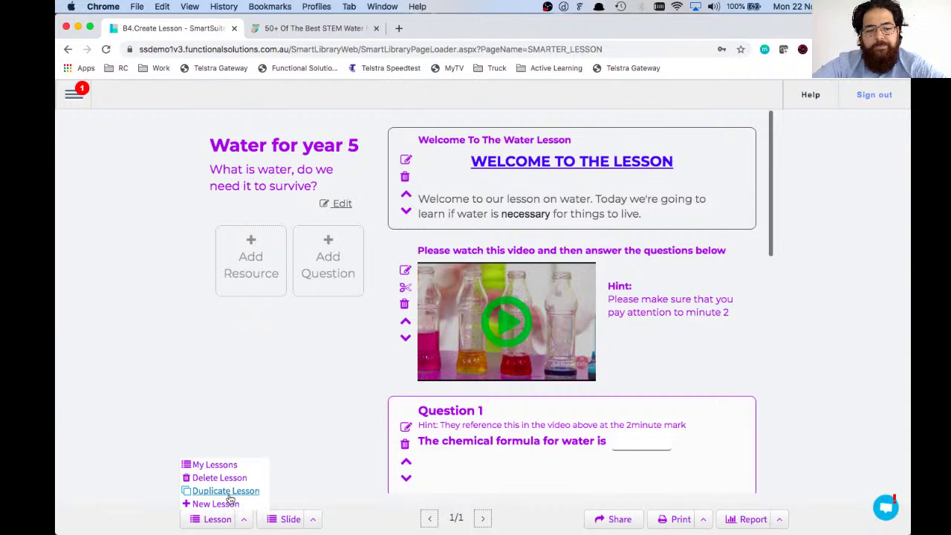
{"action": "left_click", "coordinate": [312, 520]}
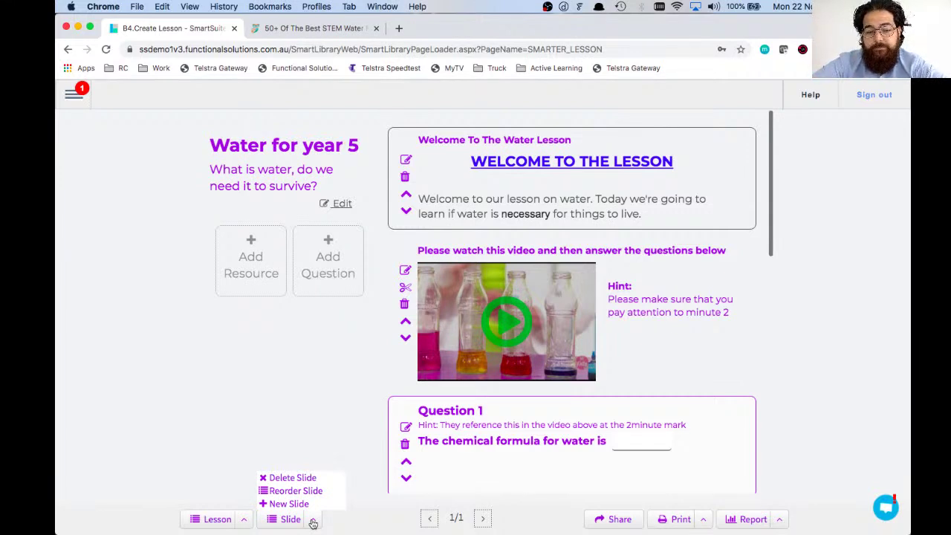
{"action": "left_click", "coordinate": [419, 519]}
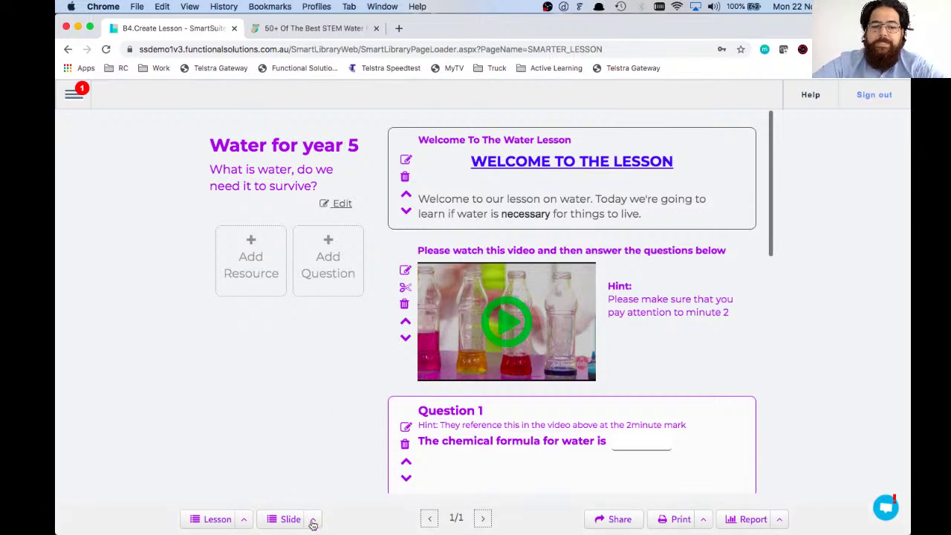
Add a new blank slide to the "Water for year 5" lesson
{"action": "scroll", "coordinate": [312, 520], "scroll_direction": "down", "scroll_amount": 1}
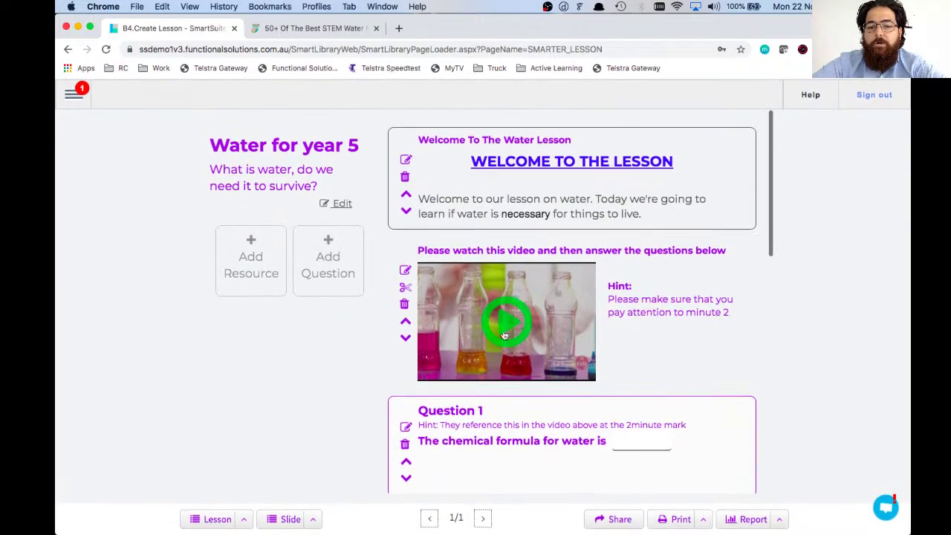
{"action": "scroll", "coordinate": [530, 313], "scroll_direction": "down", "scroll_amount": 2}
{"action": "scroll", "coordinate": [529, 313], "scroll_direction": "down", "scroll_amount": 1}
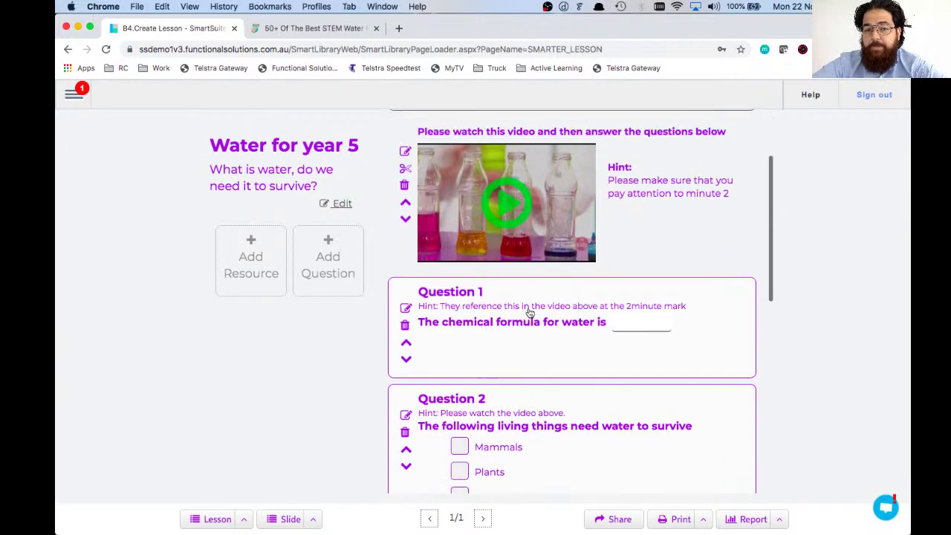
{"action": "left_click", "coordinate": [314, 518]}
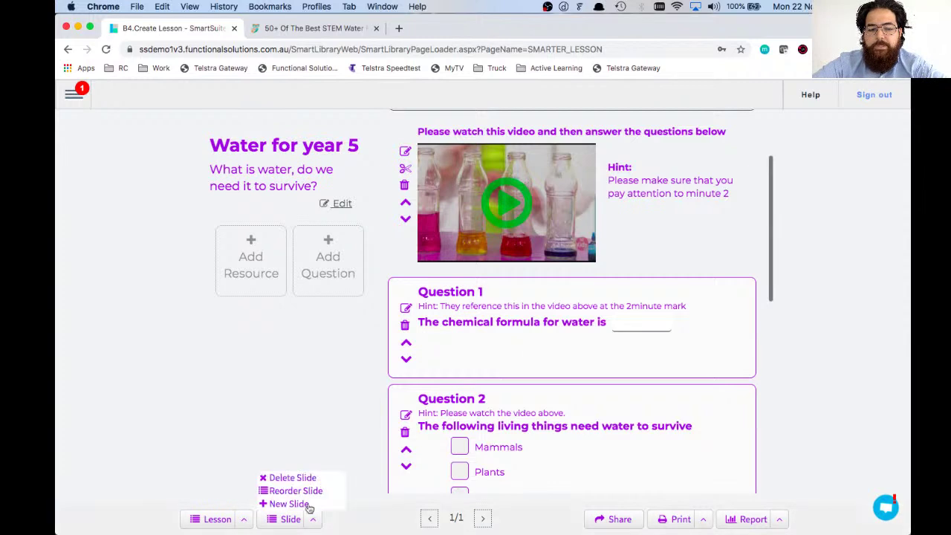
{"action": "left_click", "coordinate": [300, 505]}
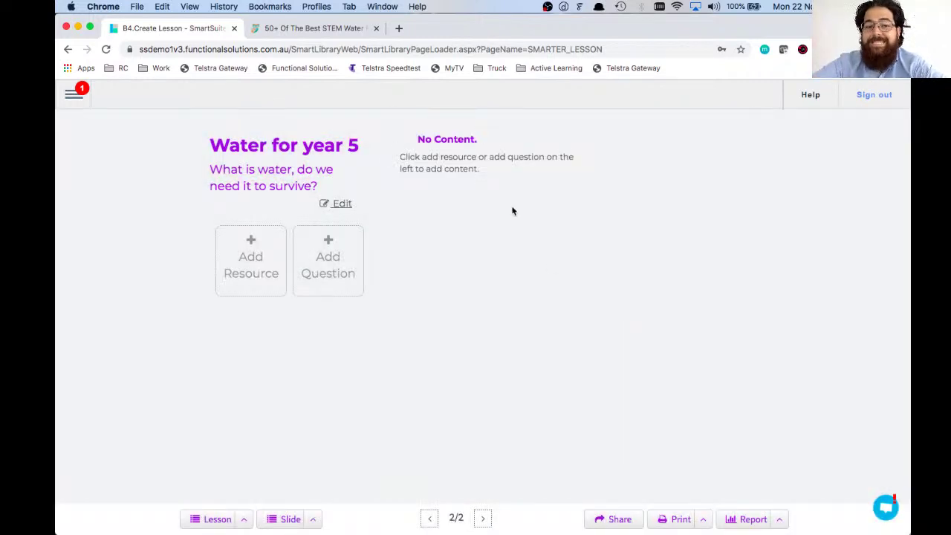
Return to the lesson's first slide and review its content from the welcome text to the image resources
{"action": "left_click", "coordinate": [315, 518]}
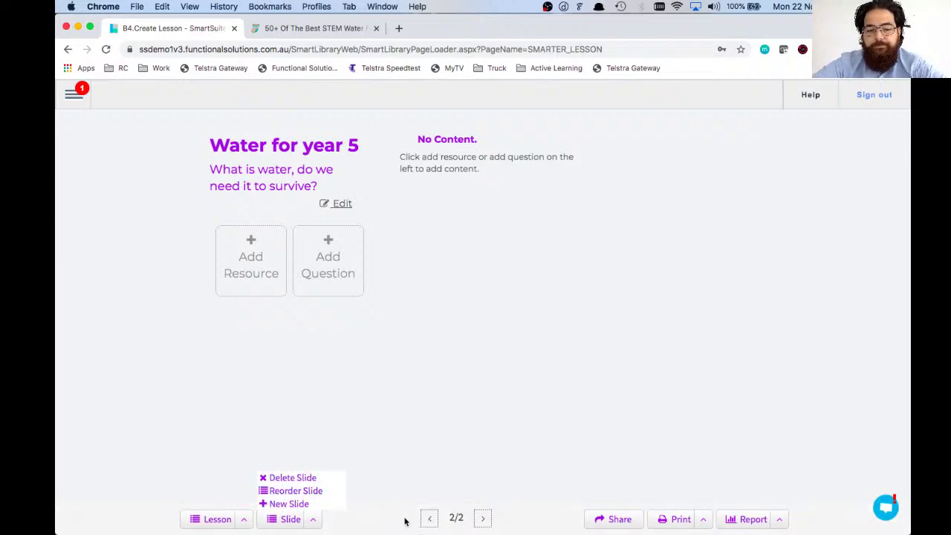
{"action": "left_click", "coordinate": [429, 518]}
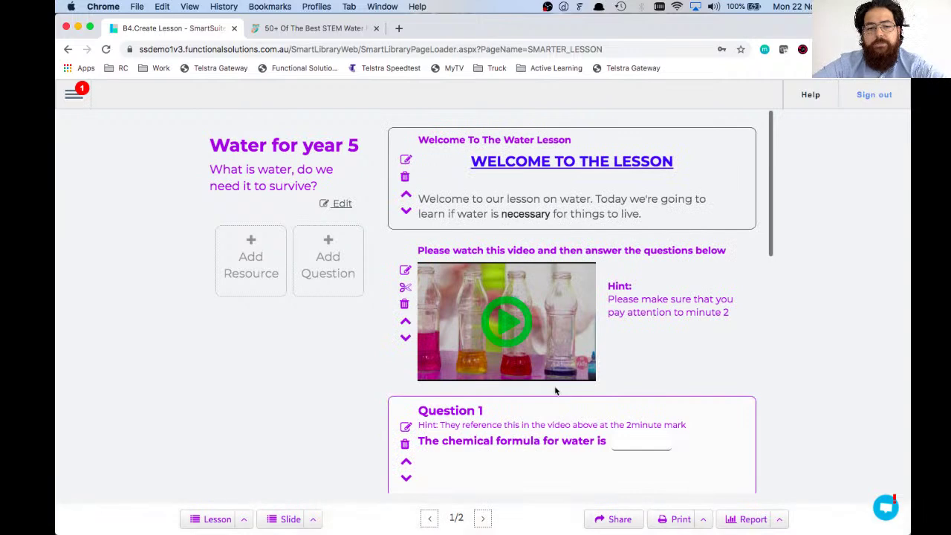
{"action": "scroll", "coordinate": [555, 390], "scroll_direction": "down", "scroll_amount": 10}
{"action": "scroll", "coordinate": [555, 392], "scroll_direction": "up", "scroll_amount": 10}
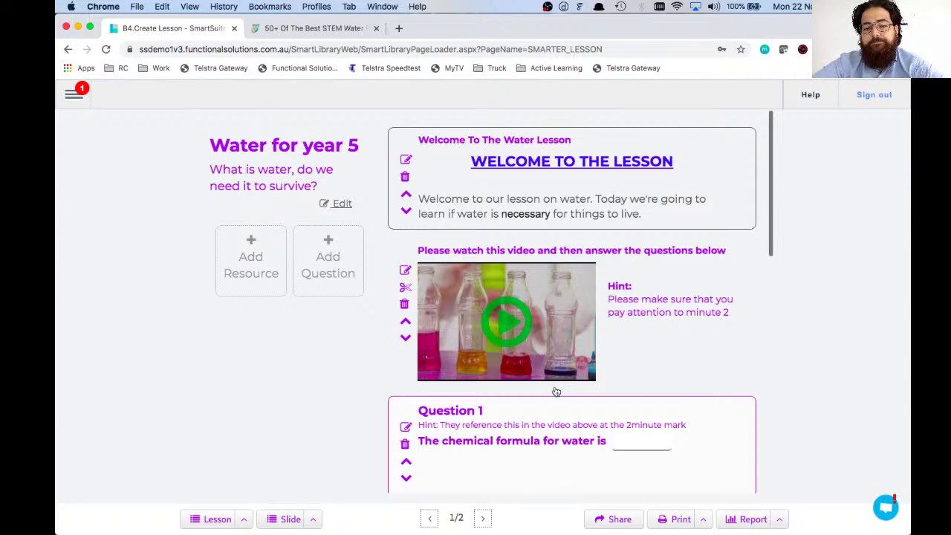
{"action": "scroll", "coordinate": [556, 392], "scroll_direction": "down", "scroll_amount": 10}
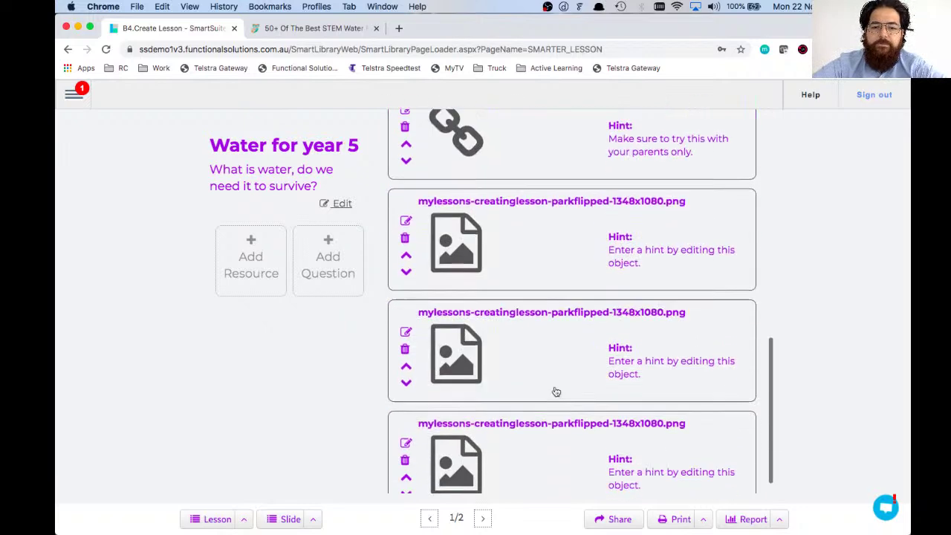
{"action": "scroll", "coordinate": [554, 390], "scroll_direction": "up", "scroll_amount": 10}
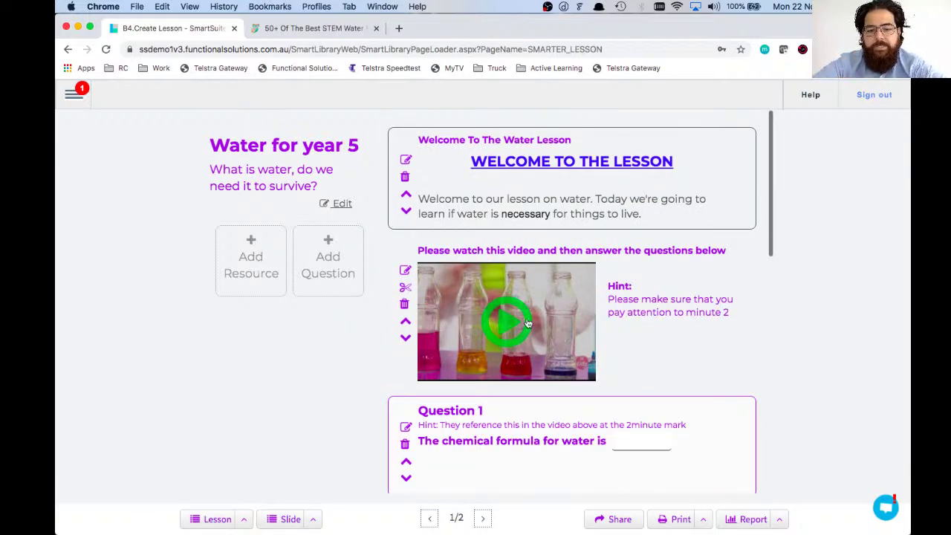
{"action": "scroll", "coordinate": [649, 294], "scroll_direction": "down", "scroll_amount": 2}
{"action": "scroll", "coordinate": [651, 294], "scroll_direction": "up", "scroll_amount": 2}
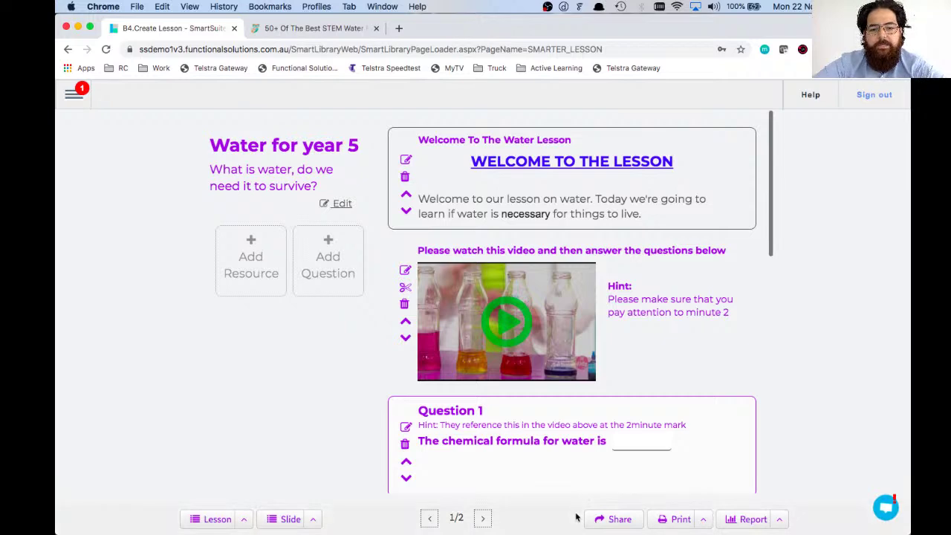
Open the lesson's sharing settings and copy the share link to the clipboard
{"action": "left_click", "coordinate": [609, 523]}
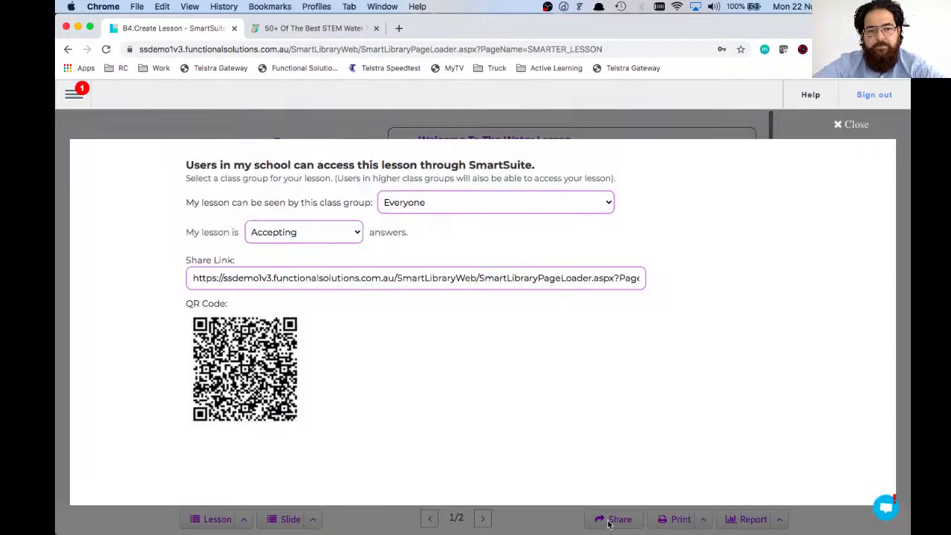
{"action": "left_click", "coordinate": [275, 280]}
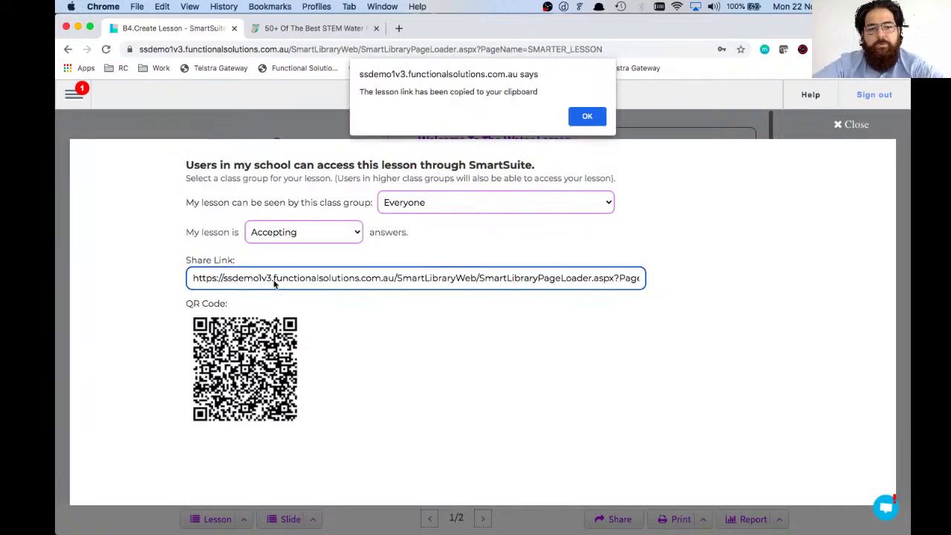
{"action": "left_click", "coordinate": [587, 117]}
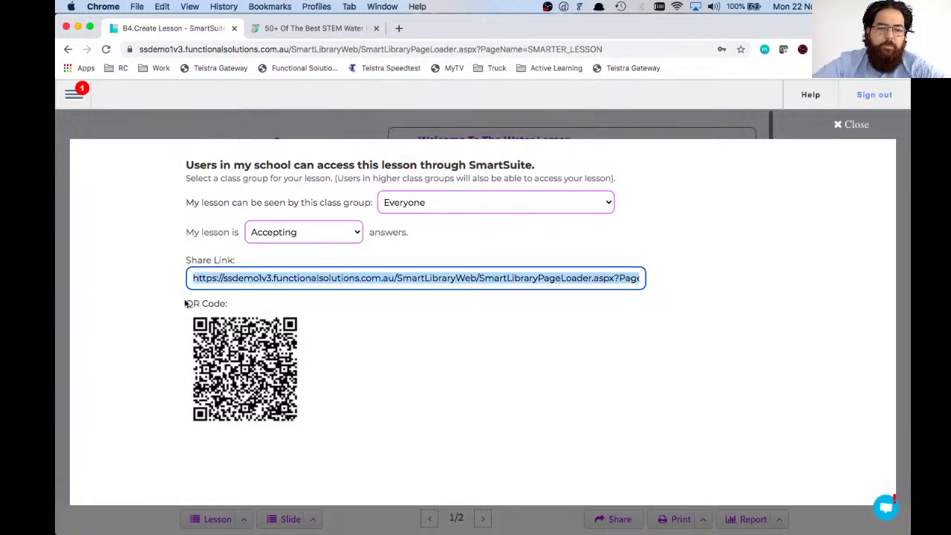
Examine the options for saving or copying the lesson's QR code image
{"action": "left_click_drag", "start_coordinate": [185, 301], "coordinate": [202, 303]}
{"action": "left_click", "coordinate": [387, 405]}
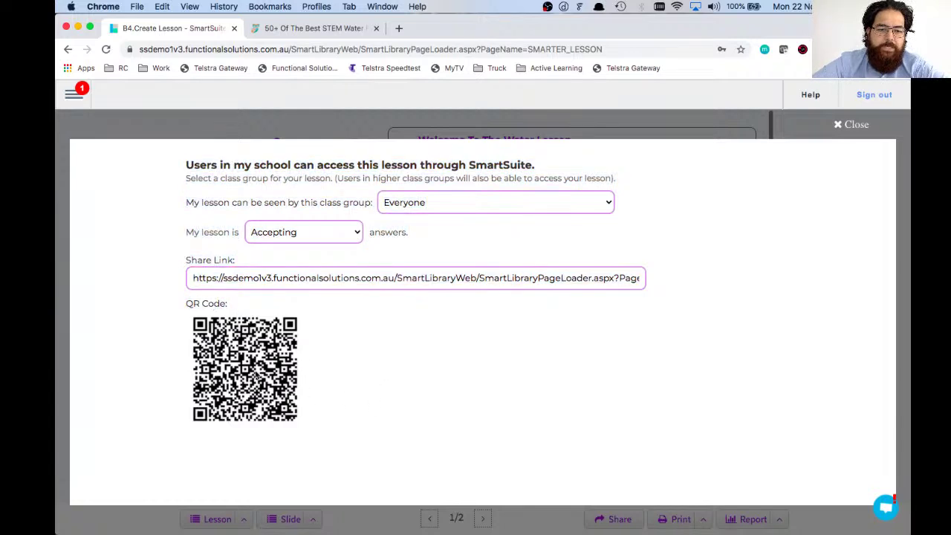
{"action": "right_click", "coordinate": [234, 355]}
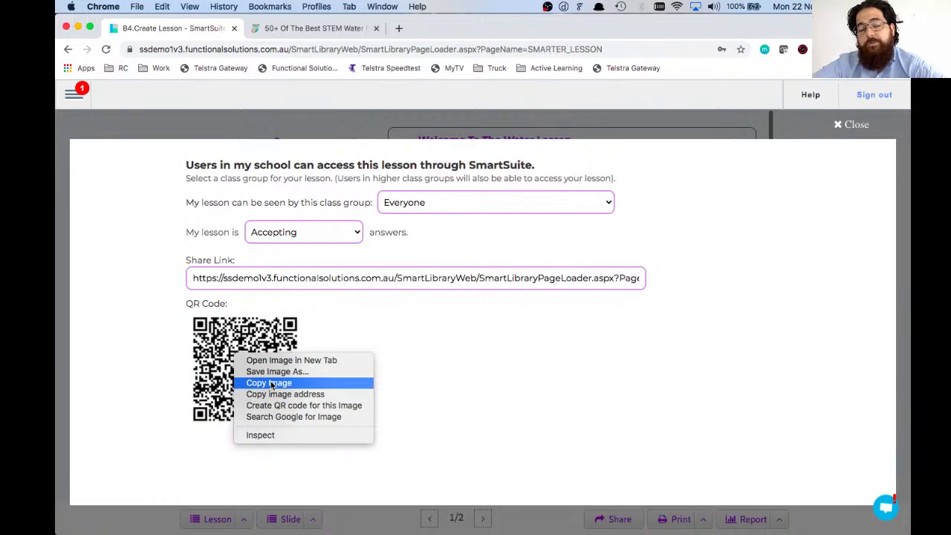
{"action": "left_click", "coordinate": [429, 379]}
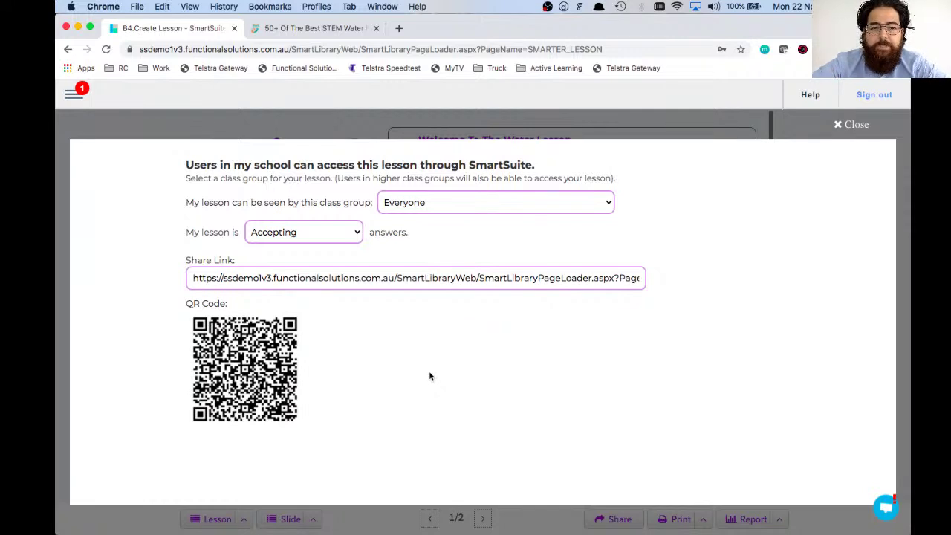
Set the lesson to "Not accepting" answers in its sharing settings
{"action": "left_click_drag", "start_coordinate": [187, 234], "coordinate": [238, 233]}
{"action": "left_click", "coordinate": [289, 235]}
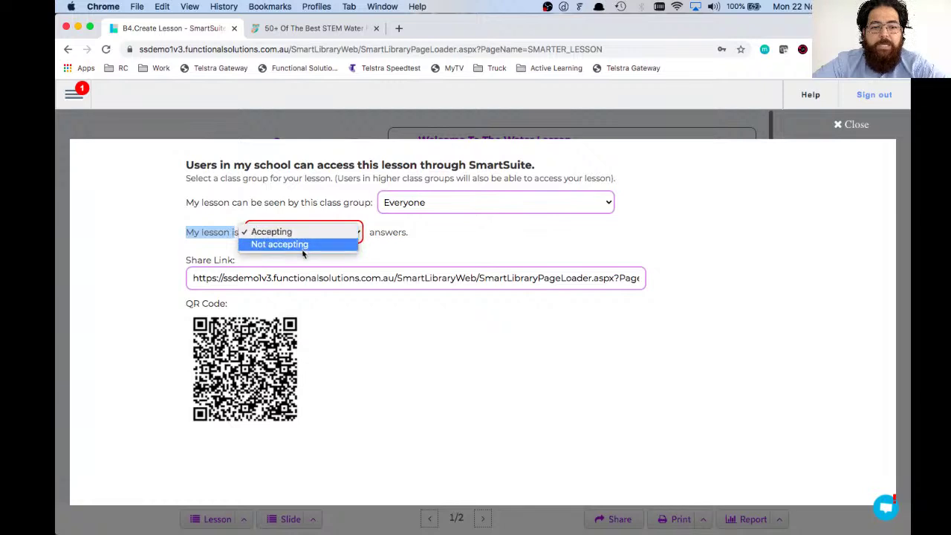
{"action": "left_click", "coordinate": [281, 244]}
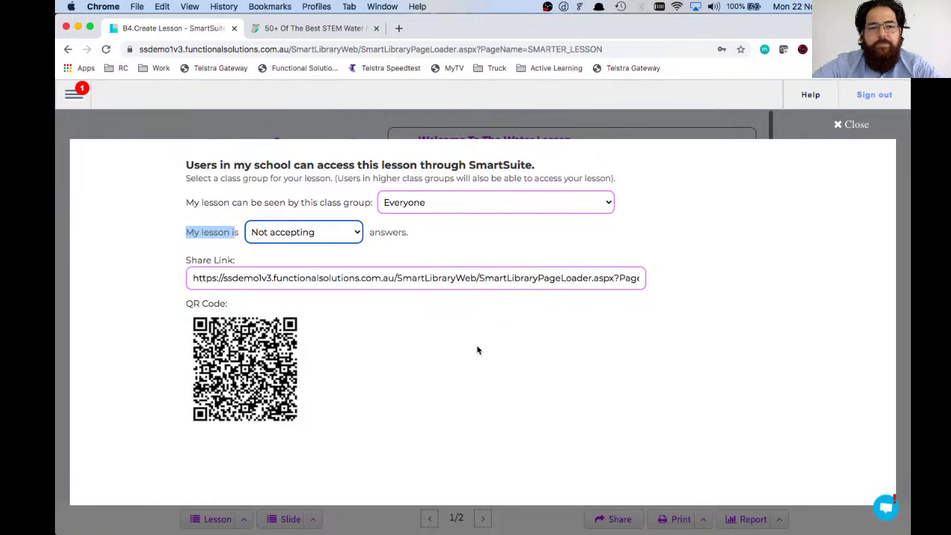
{"action": "left_click", "coordinate": [324, 239]}
{"action": "left_click", "coordinate": [314, 219]}
{"action": "left_click", "coordinate": [314, 234]}
{"action": "left_click", "coordinate": [326, 245]}
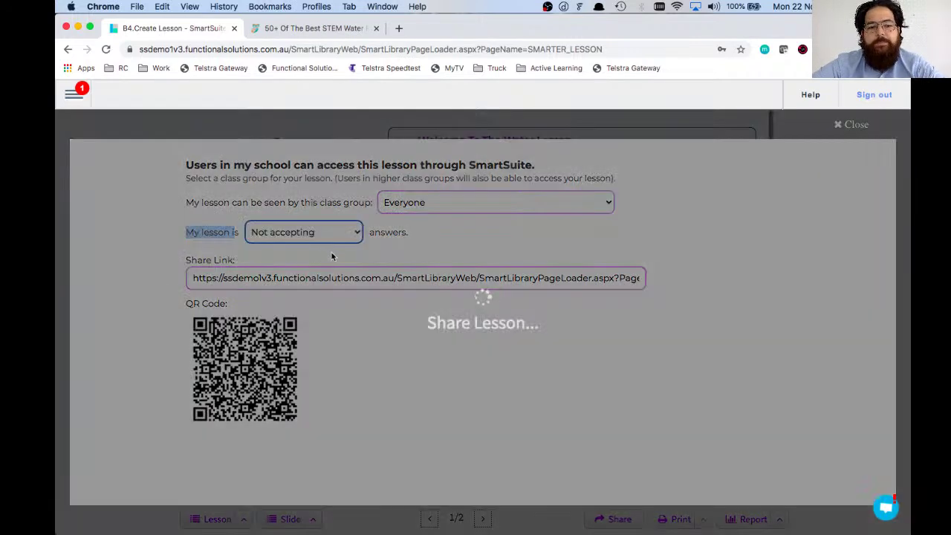
{"action": "left_click", "coordinate": [196, 223]}
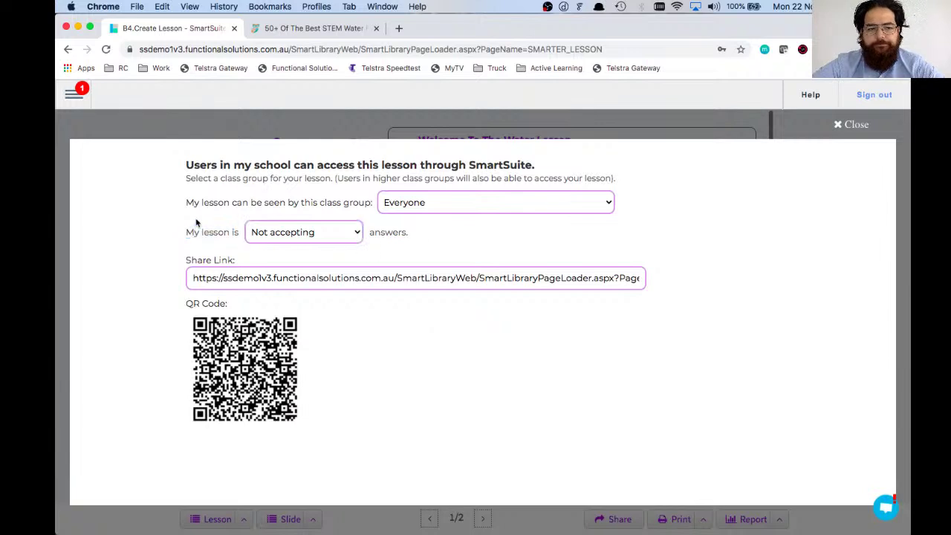
Look through the available class groups and make the lesson visible to class group 12
{"action": "left_click_drag", "start_coordinate": [186, 202], "coordinate": [435, 217]}
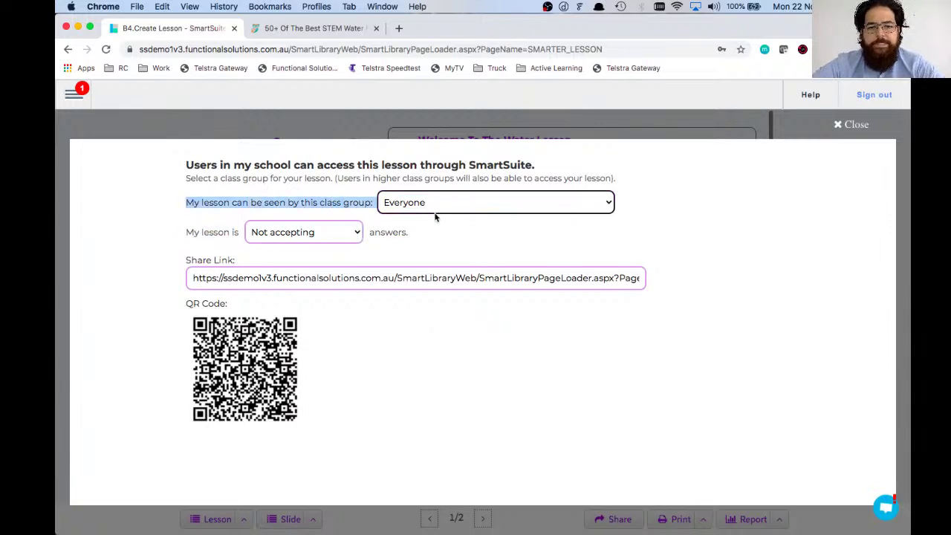
{"action": "left_click", "coordinate": [437, 207]}
{"action": "scroll", "coordinate": [523, 362], "scroll_direction": "down", "scroll_amount": 3}
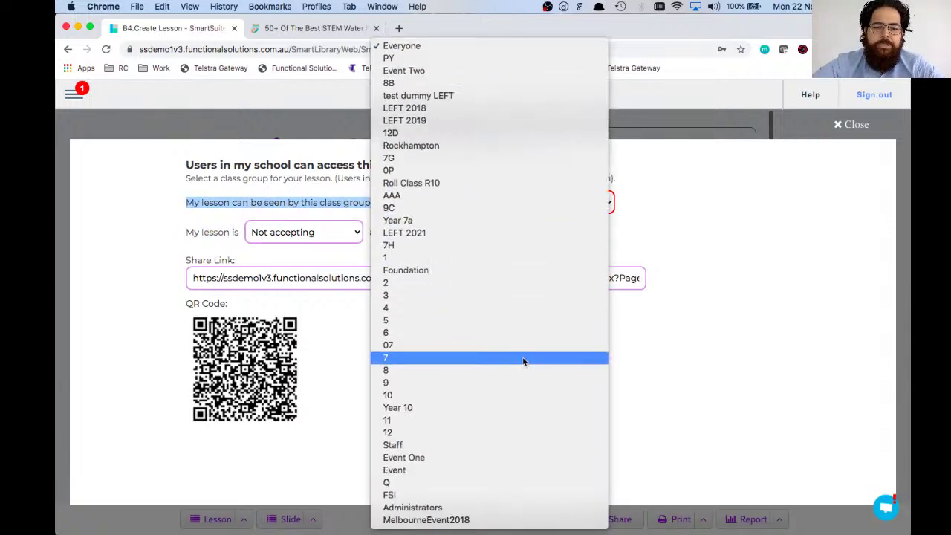
{"action": "left_click", "coordinate": [688, 290]}
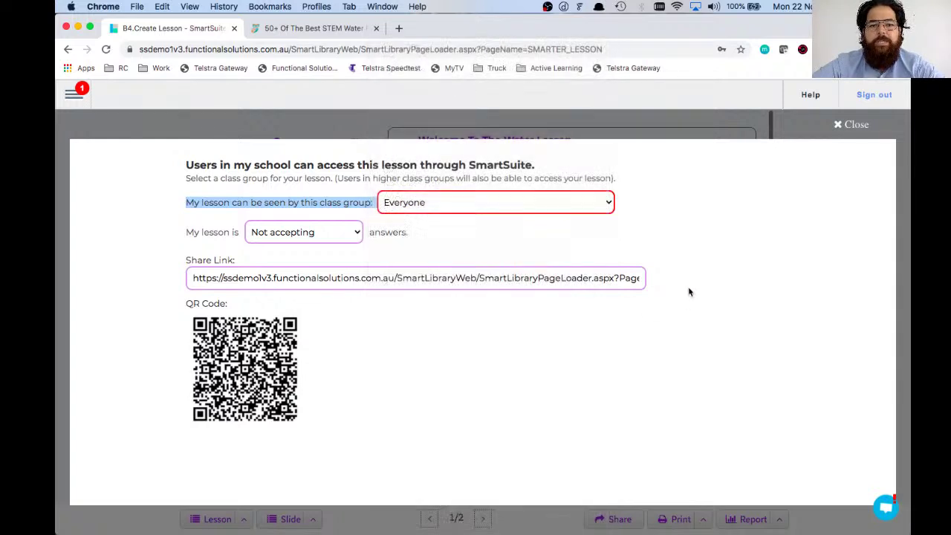
{"action": "left_click", "coordinate": [570, 208]}
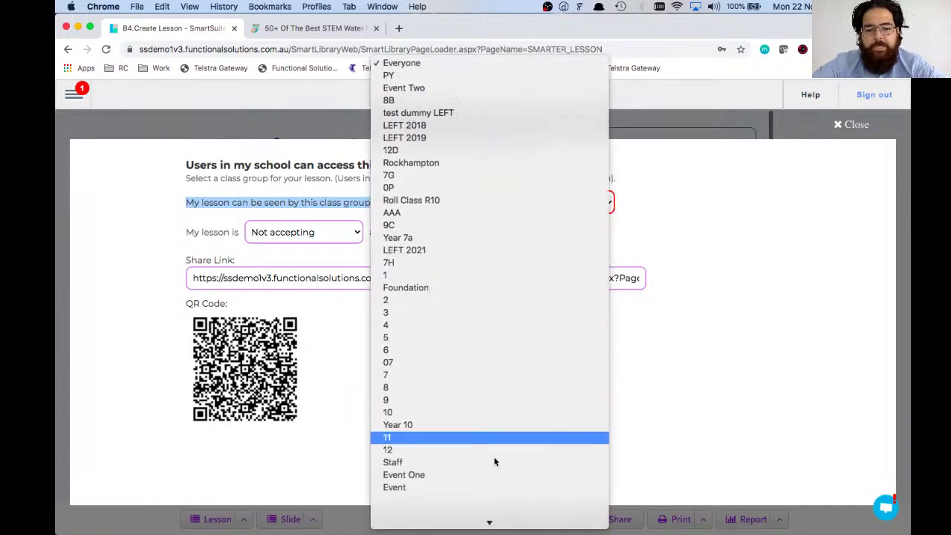
{"action": "left_click", "coordinate": [485, 431]}
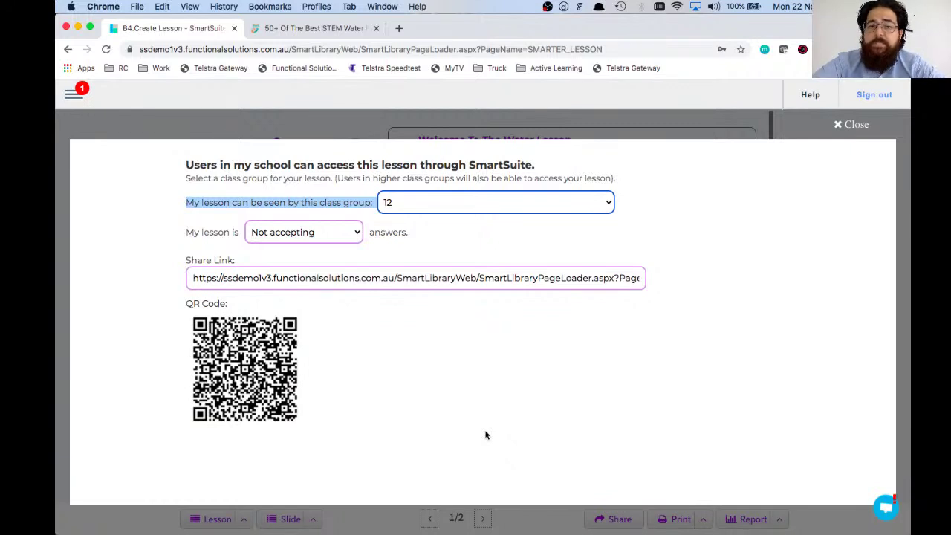
Switch the lesson's class group to 10 and back to 12, and close the sharing settings
{"action": "left_click", "coordinate": [383, 210]}
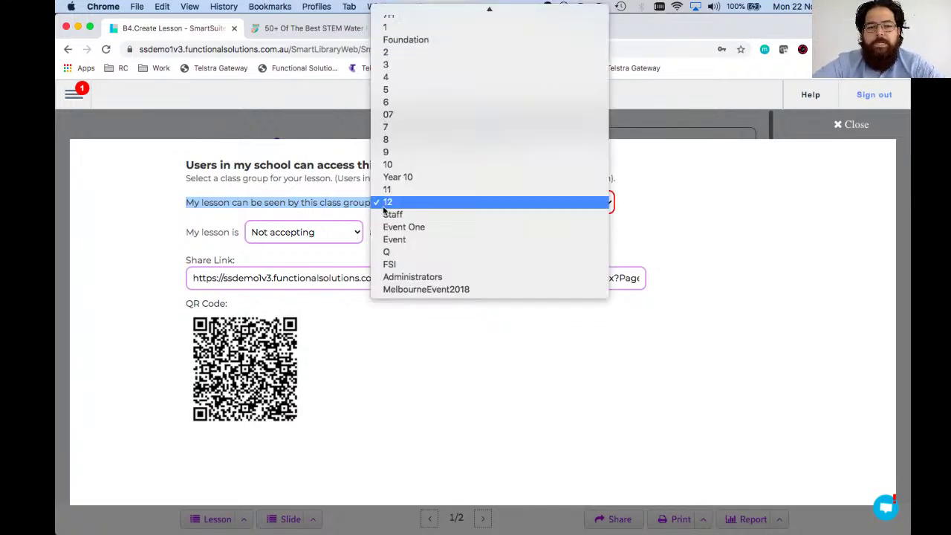
{"action": "left_click", "coordinate": [418, 169]}
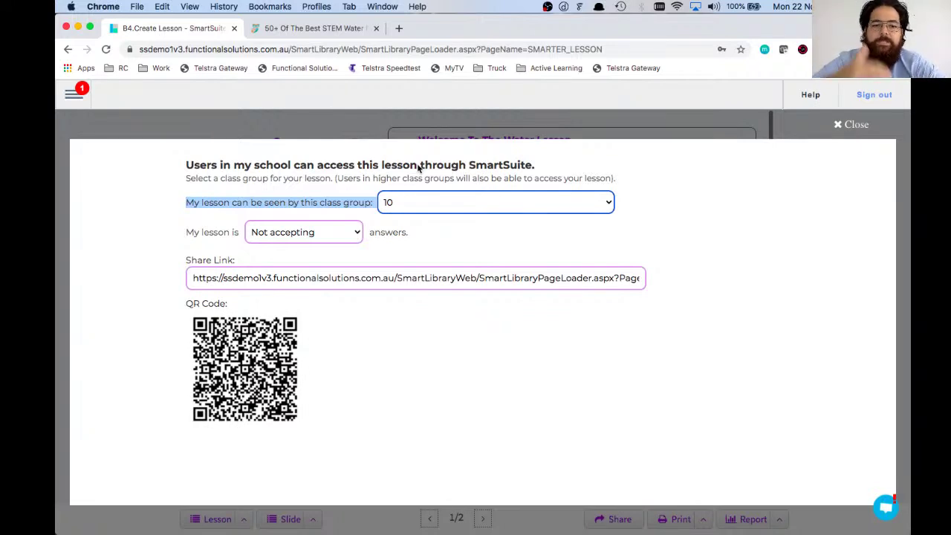
{"action": "left_click", "coordinate": [387, 203]}
{"action": "left_click", "coordinate": [411, 238]}
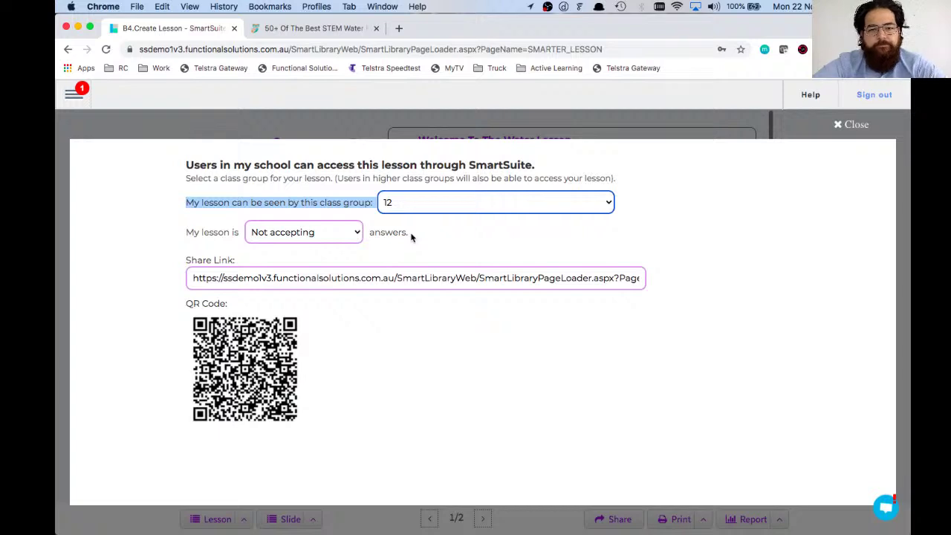
{"action": "left_click", "coordinate": [846, 125]}
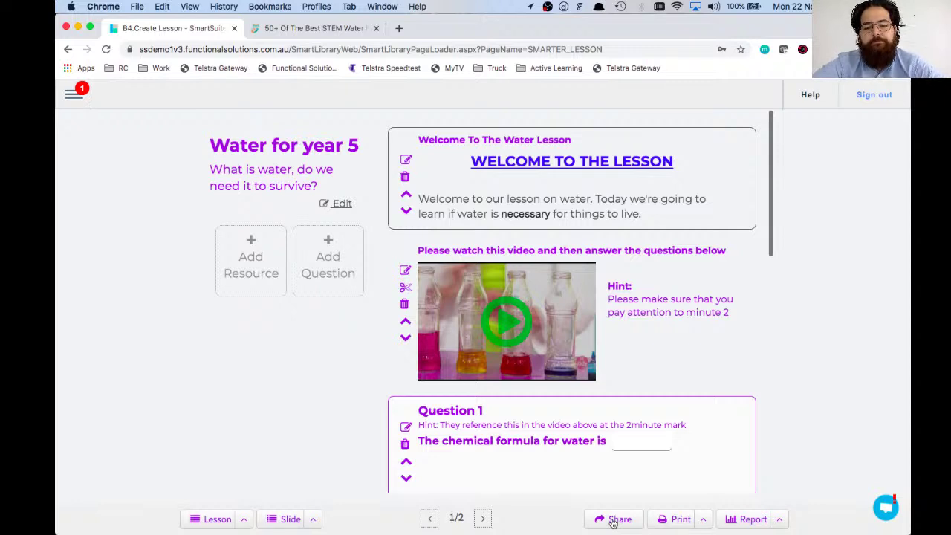
Preview the lesson's printable worksheet of questions and close the preview without printing
{"action": "left_click", "coordinate": [699, 520]}
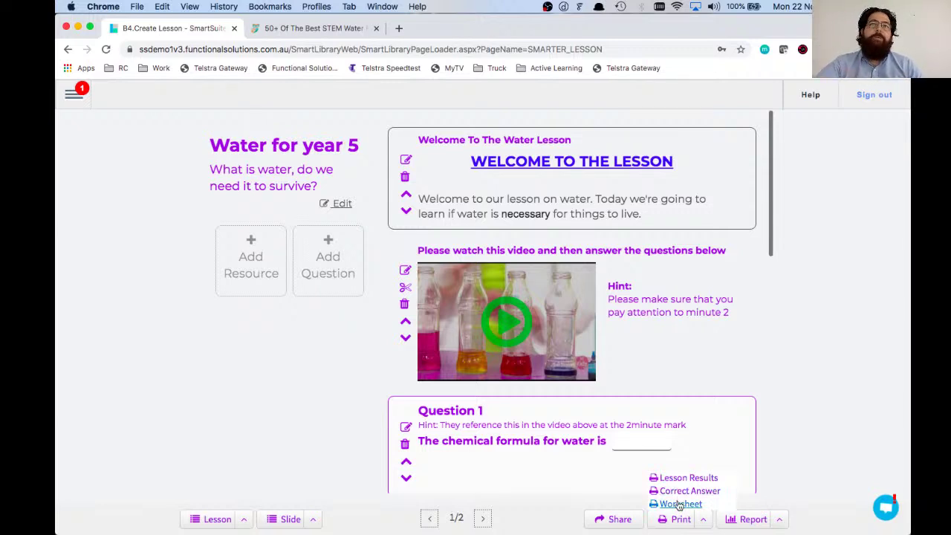
{"action": "scroll", "coordinate": [595, 346], "scroll_direction": "down", "scroll_amount": 3}
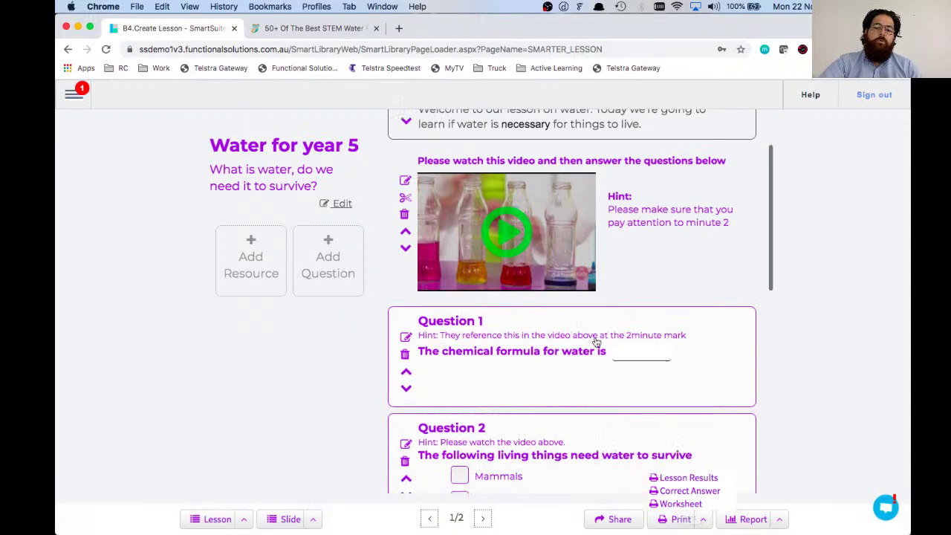
{"action": "left_click", "coordinate": [667, 504]}
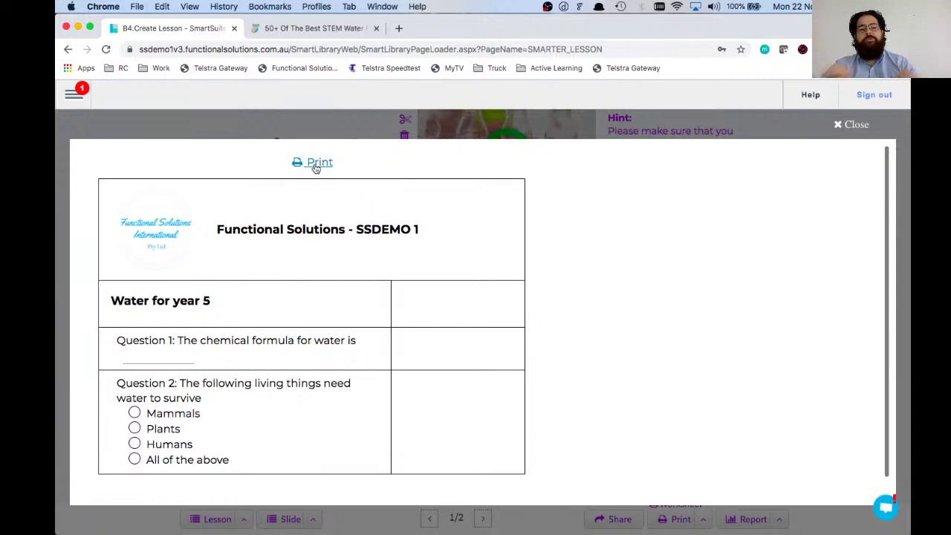
{"action": "left_click", "coordinate": [849, 126]}
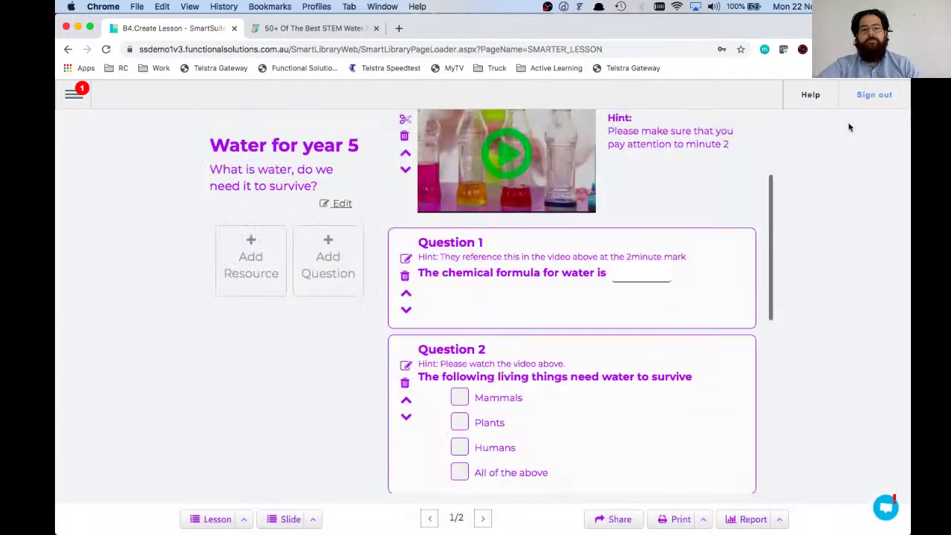
{"action": "scroll", "coordinate": [484, 225], "scroll_direction": "up", "scroll_amount": 3}
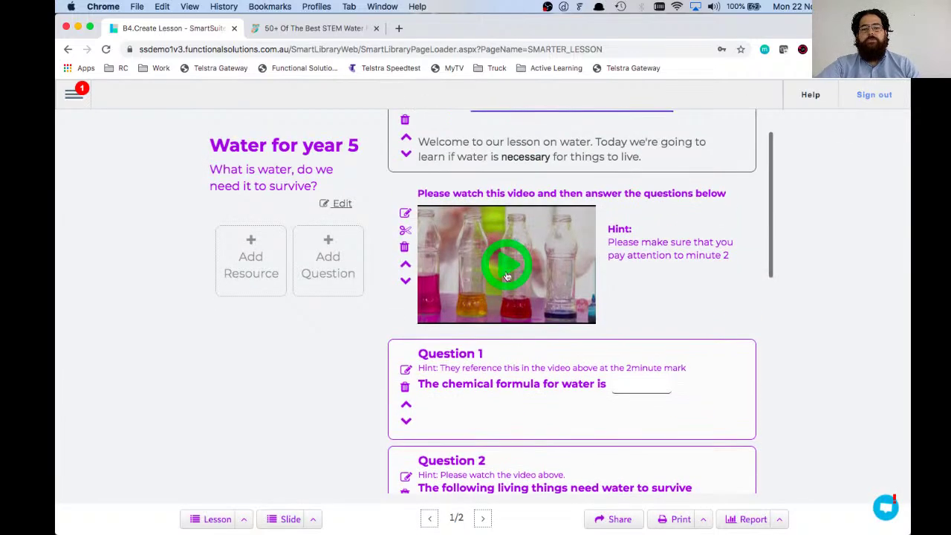
{"action": "scroll", "coordinate": [524, 278], "scroll_direction": "down", "scroll_amount": 10}
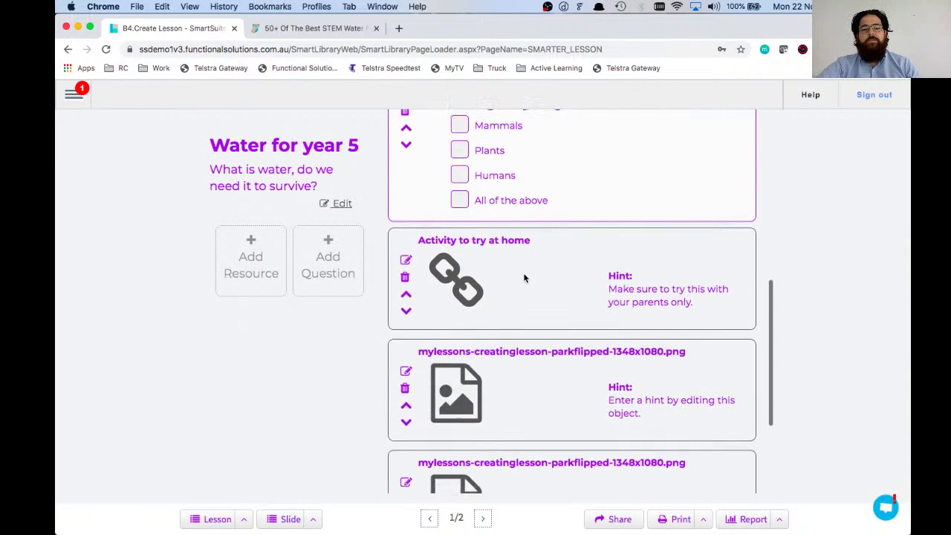
Preview the lesson's printable correct-answer sheet and close the preview without printing
{"action": "scroll", "coordinate": [523, 278], "scroll_direction": "down", "scroll_amount": 3}
{"action": "scroll", "coordinate": [524, 277], "scroll_direction": "up", "scroll_amount": 15}
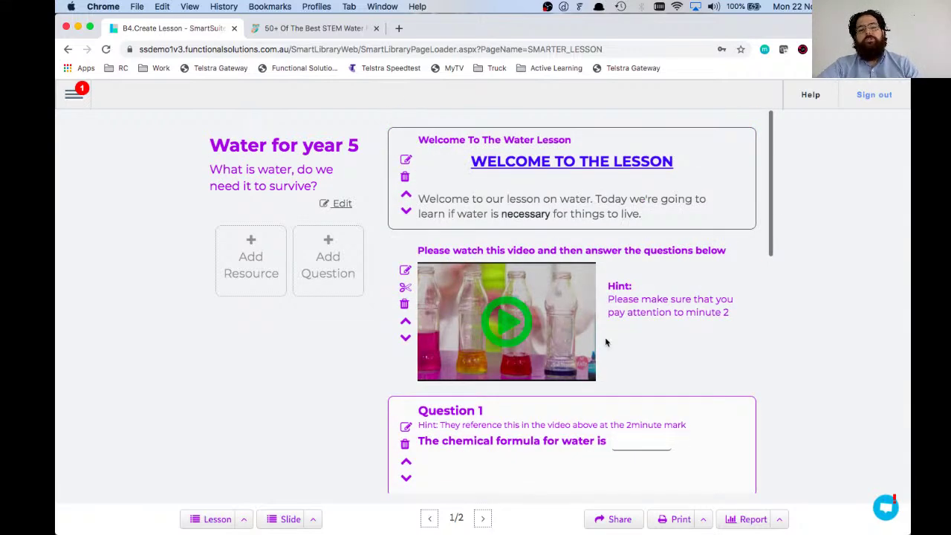
{"action": "left_click", "coordinate": [701, 522]}
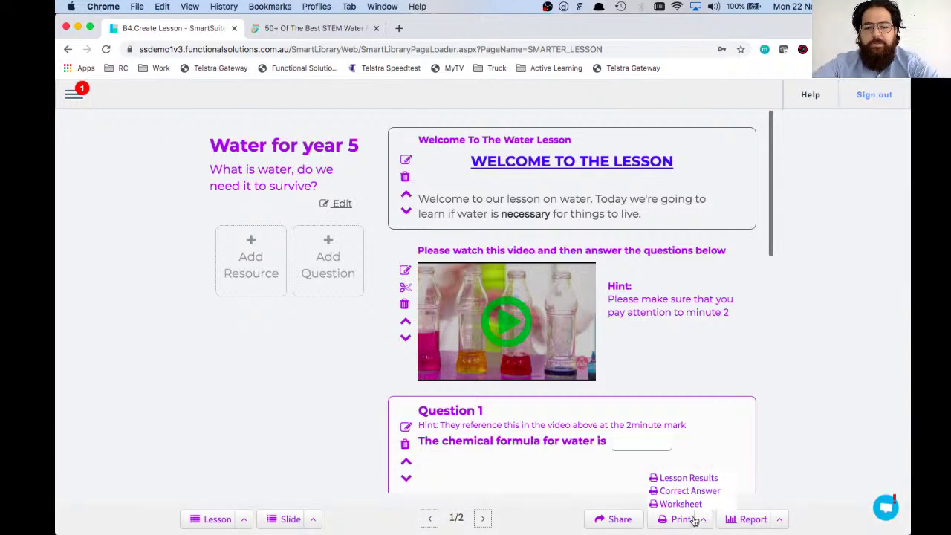
{"action": "left_click", "coordinate": [680, 492]}
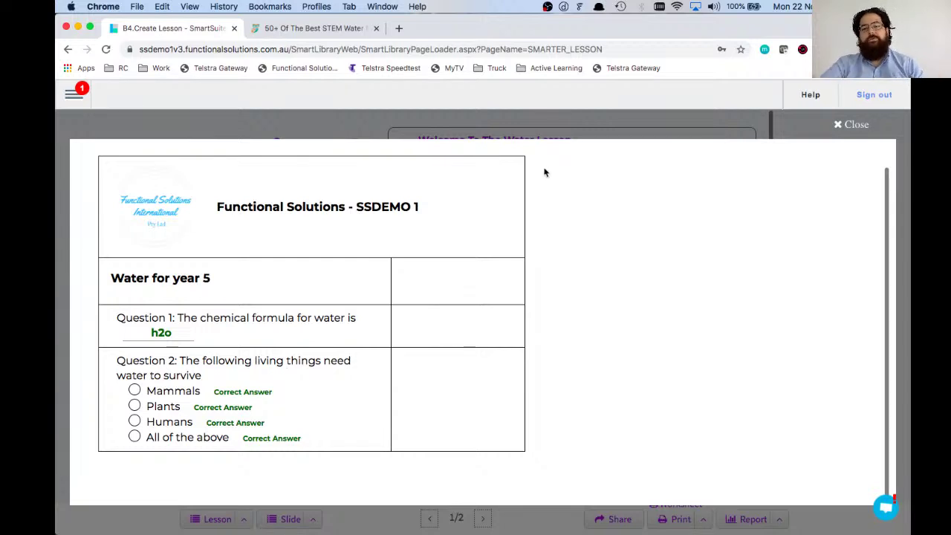
{"action": "left_click", "coordinate": [856, 125]}
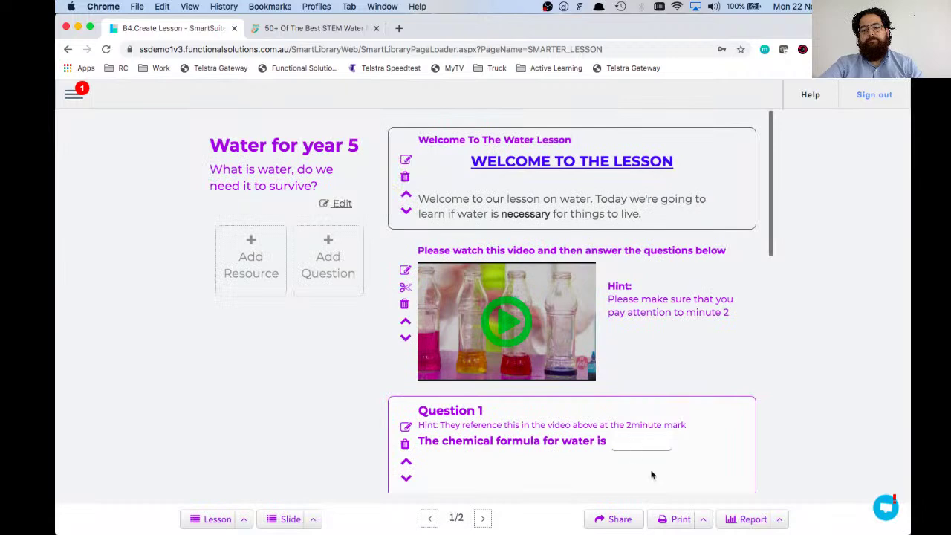
View the lesson's attendance status report and close it without re-opening or closing any attendance
{"action": "left_click", "coordinate": [704, 520]}
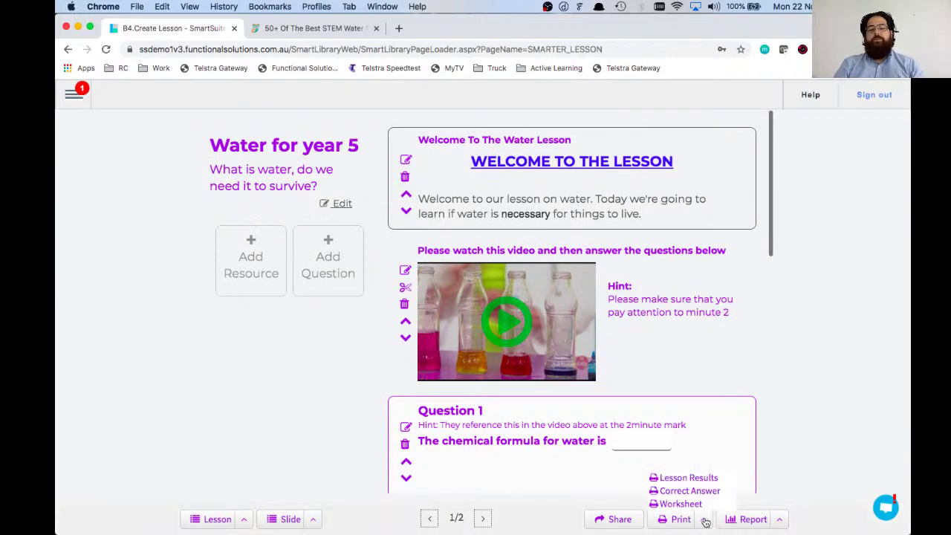
{"action": "left_click", "coordinate": [777, 520]}
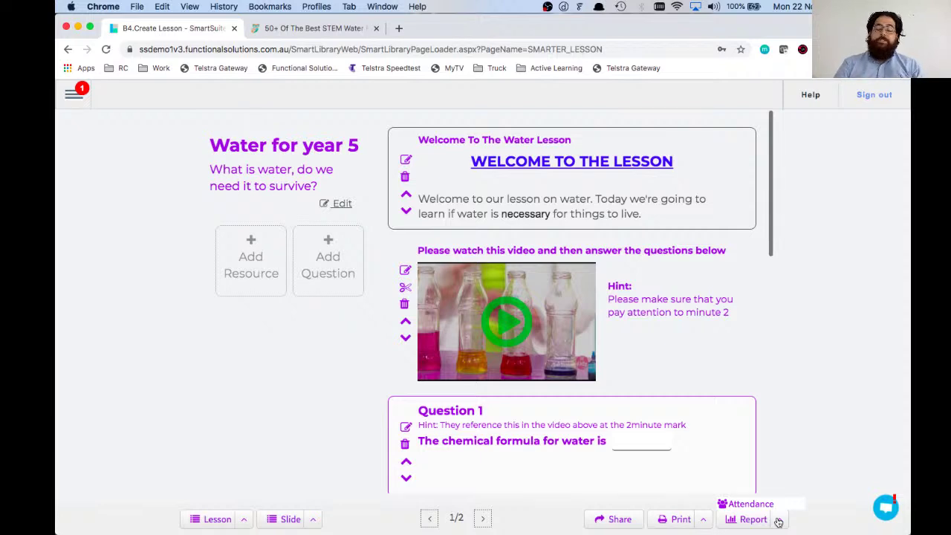
{"action": "left_click", "coordinate": [747, 504]}
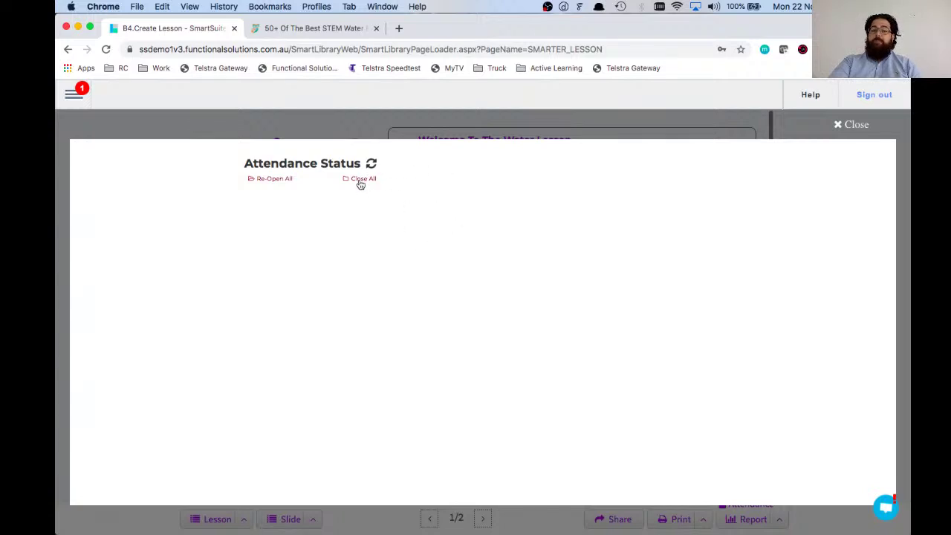
{"action": "left_click", "coordinate": [859, 127]}
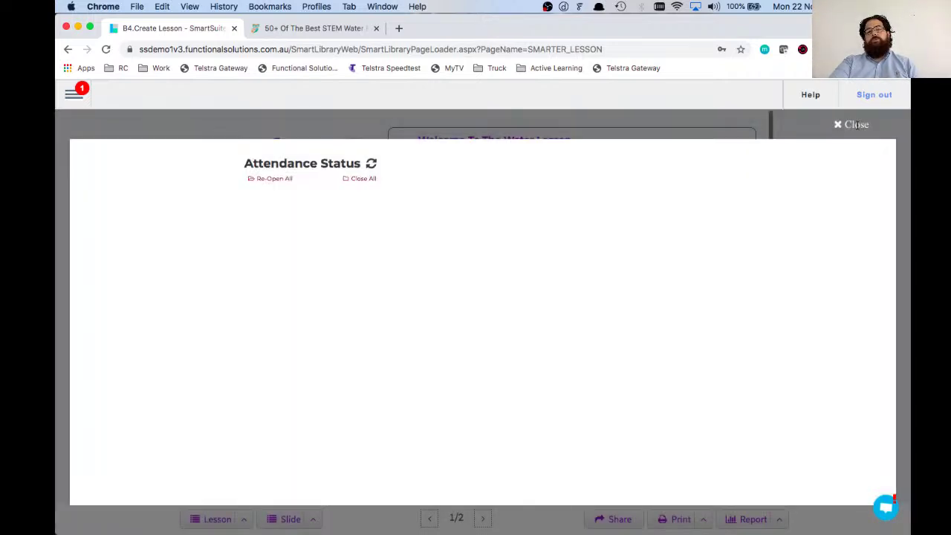
{"action": "left_click", "coordinate": [855, 124]}
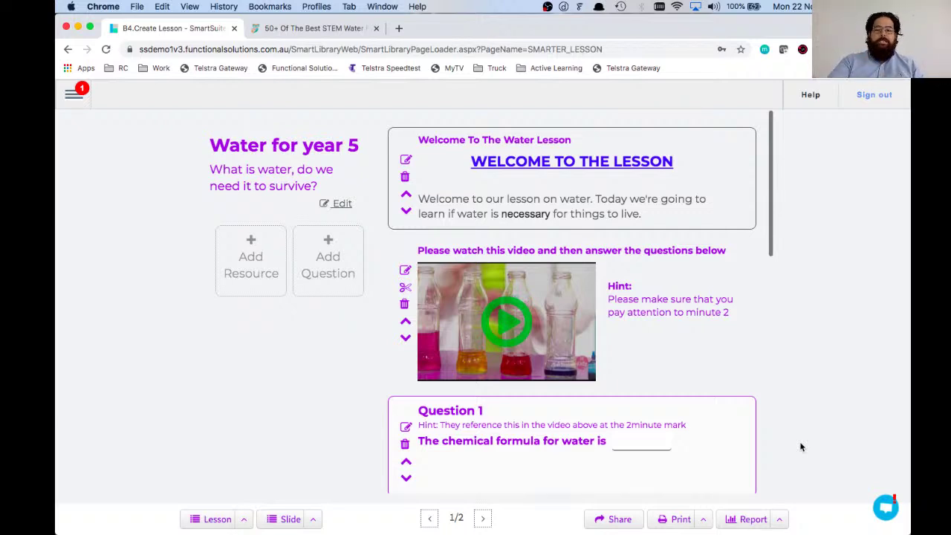
{"action": "scroll", "coordinate": [631, 330], "scroll_direction": "down", "scroll_amount": 5}
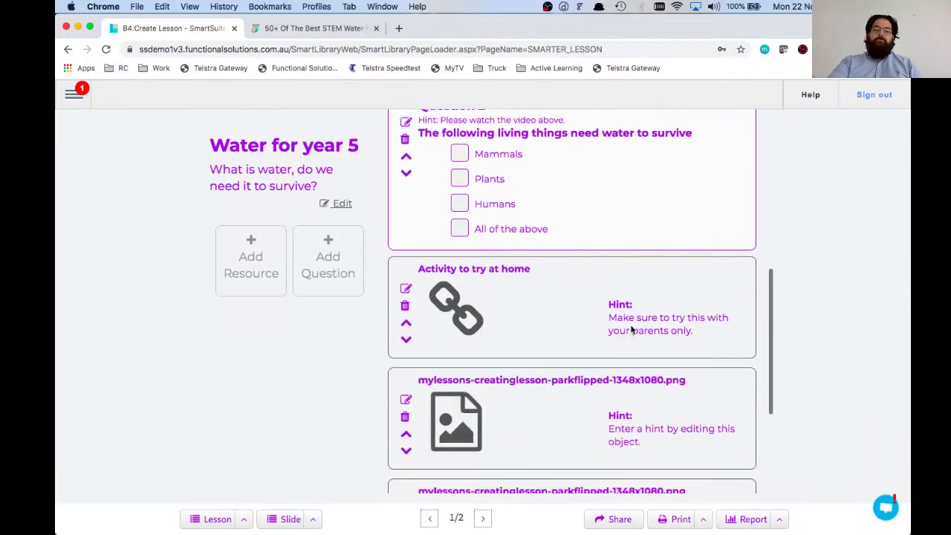
{"action": "scroll", "coordinate": [632, 330], "scroll_direction": "down", "scroll_amount": 5}
{"action": "scroll", "coordinate": [631, 326], "scroll_direction": "up", "scroll_amount": 15}
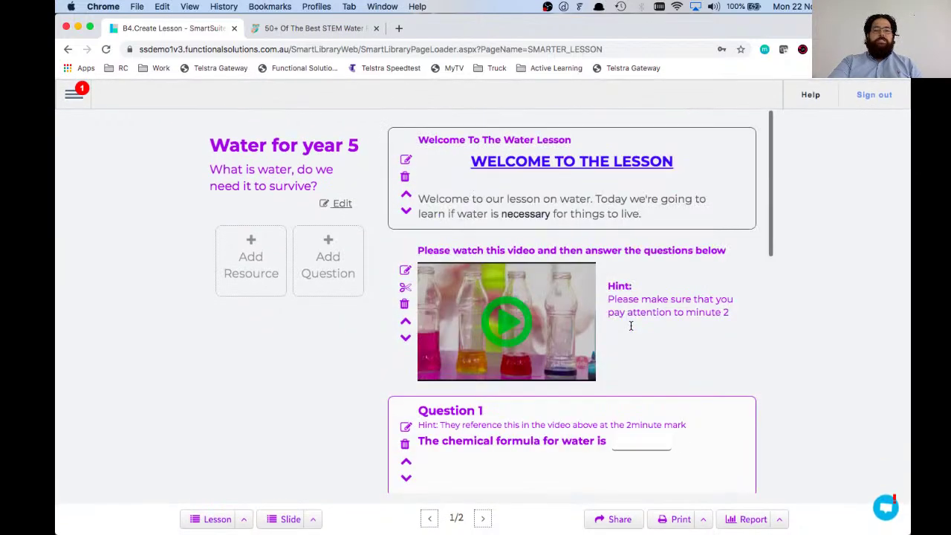
{"action": "left_click", "coordinate": [75, 94]}
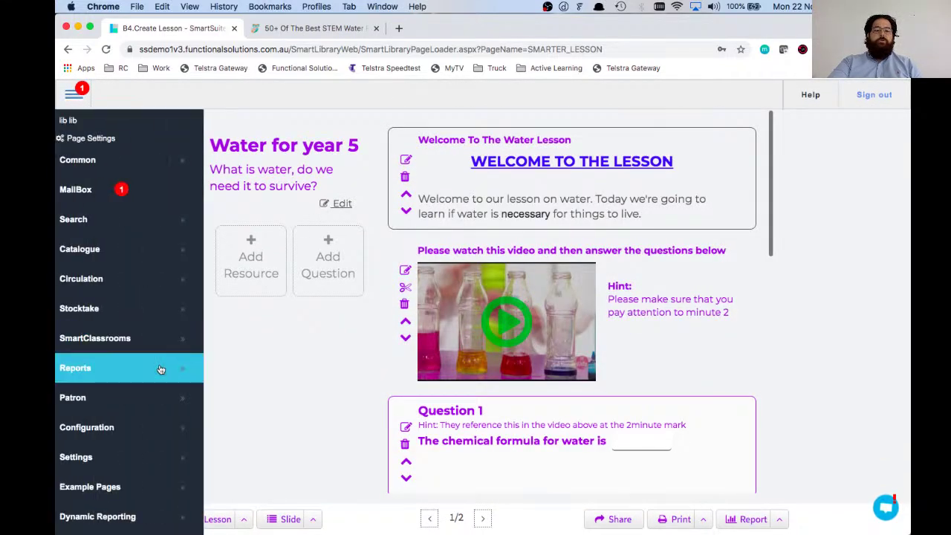
{"action": "mouse_move", "coordinate": [152, 343]}
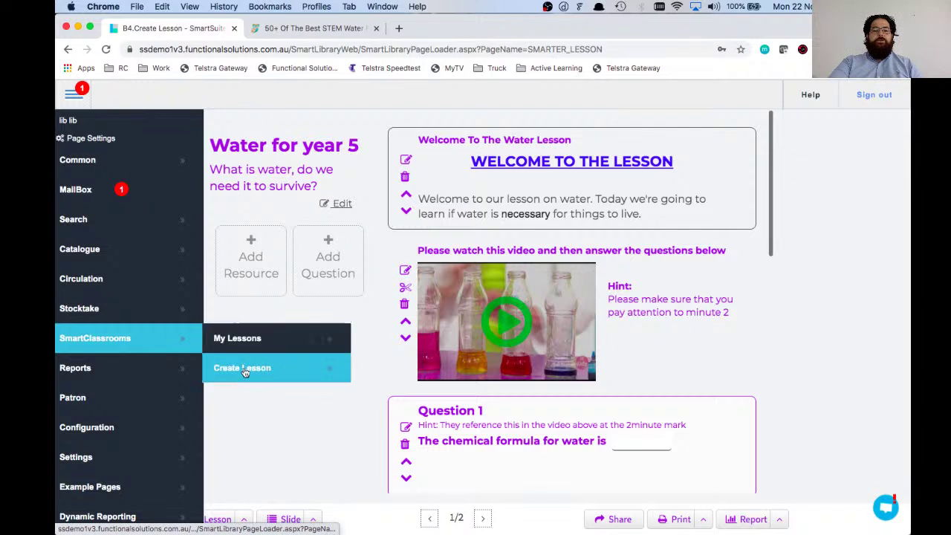
{"action": "left_click", "coordinate": [269, 414]}
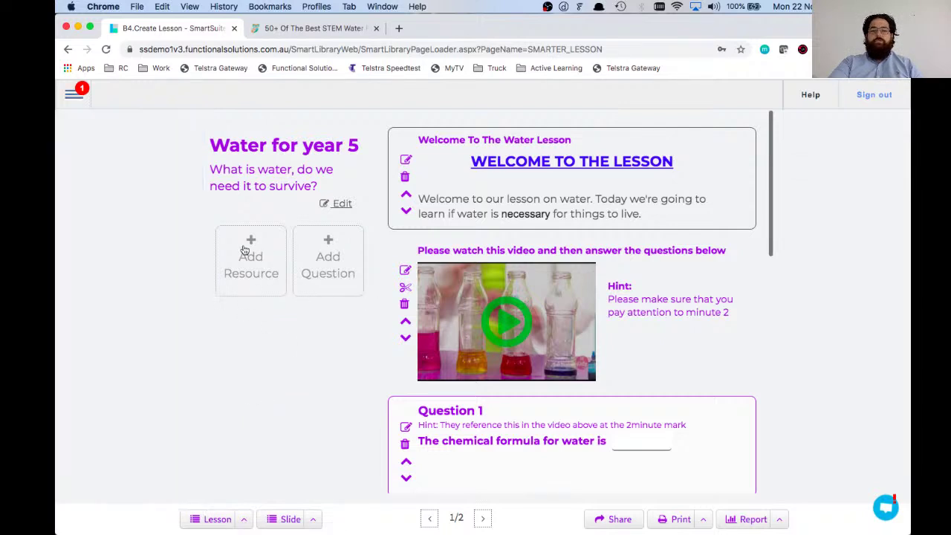